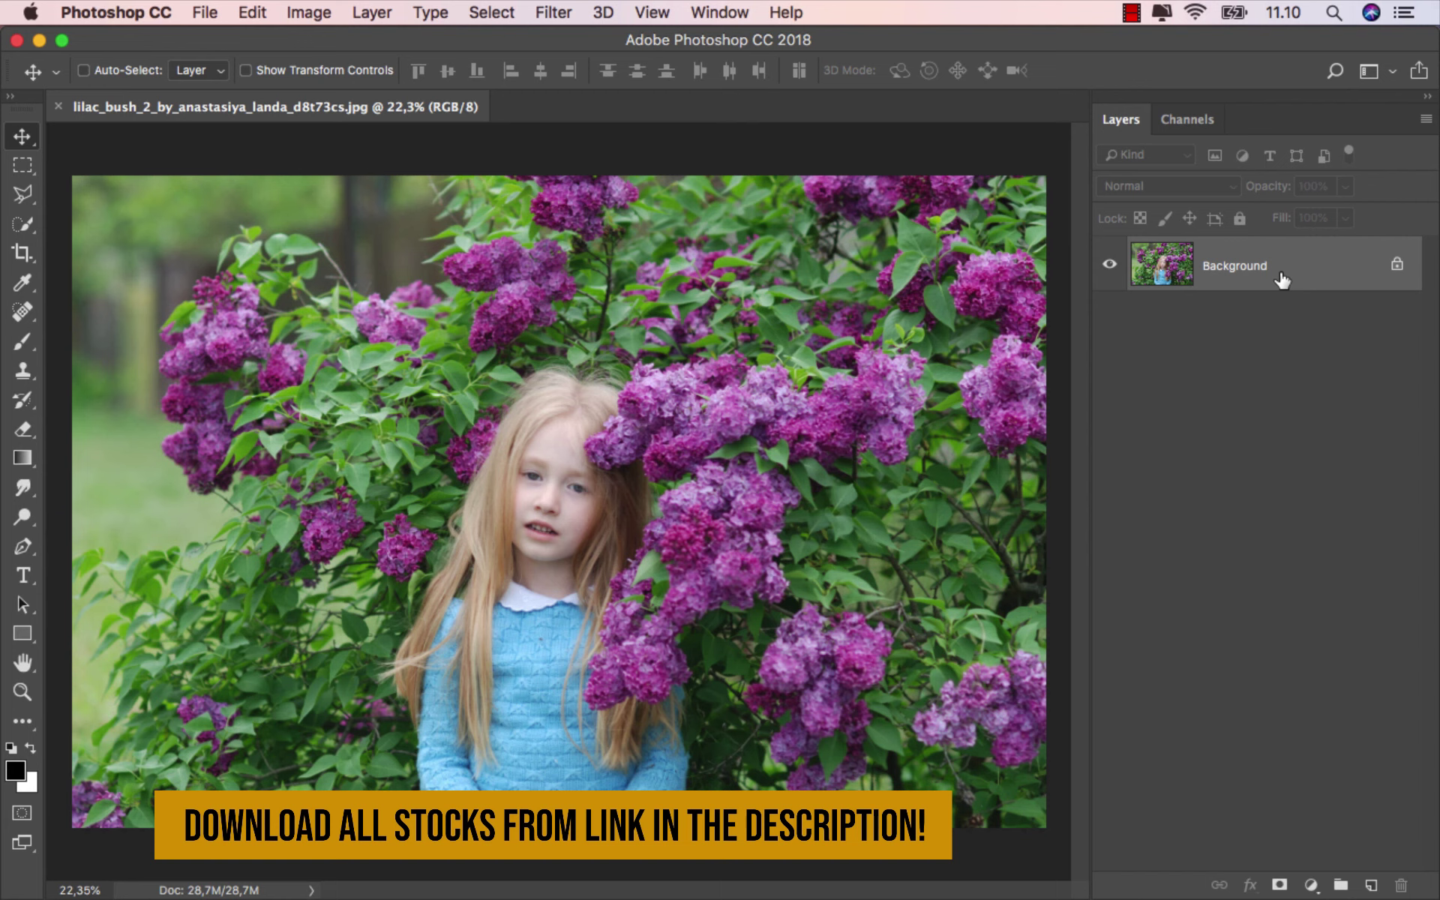
# Step: Duplicate the Background layer into a Background copy layer
pyautogui.moveTo(1291, 283)
pyautogui.mouseDown()
pyautogui.moveTo(1379, 828)
pyautogui.moveTo(1371, 885)
pyautogui.mouseUp()
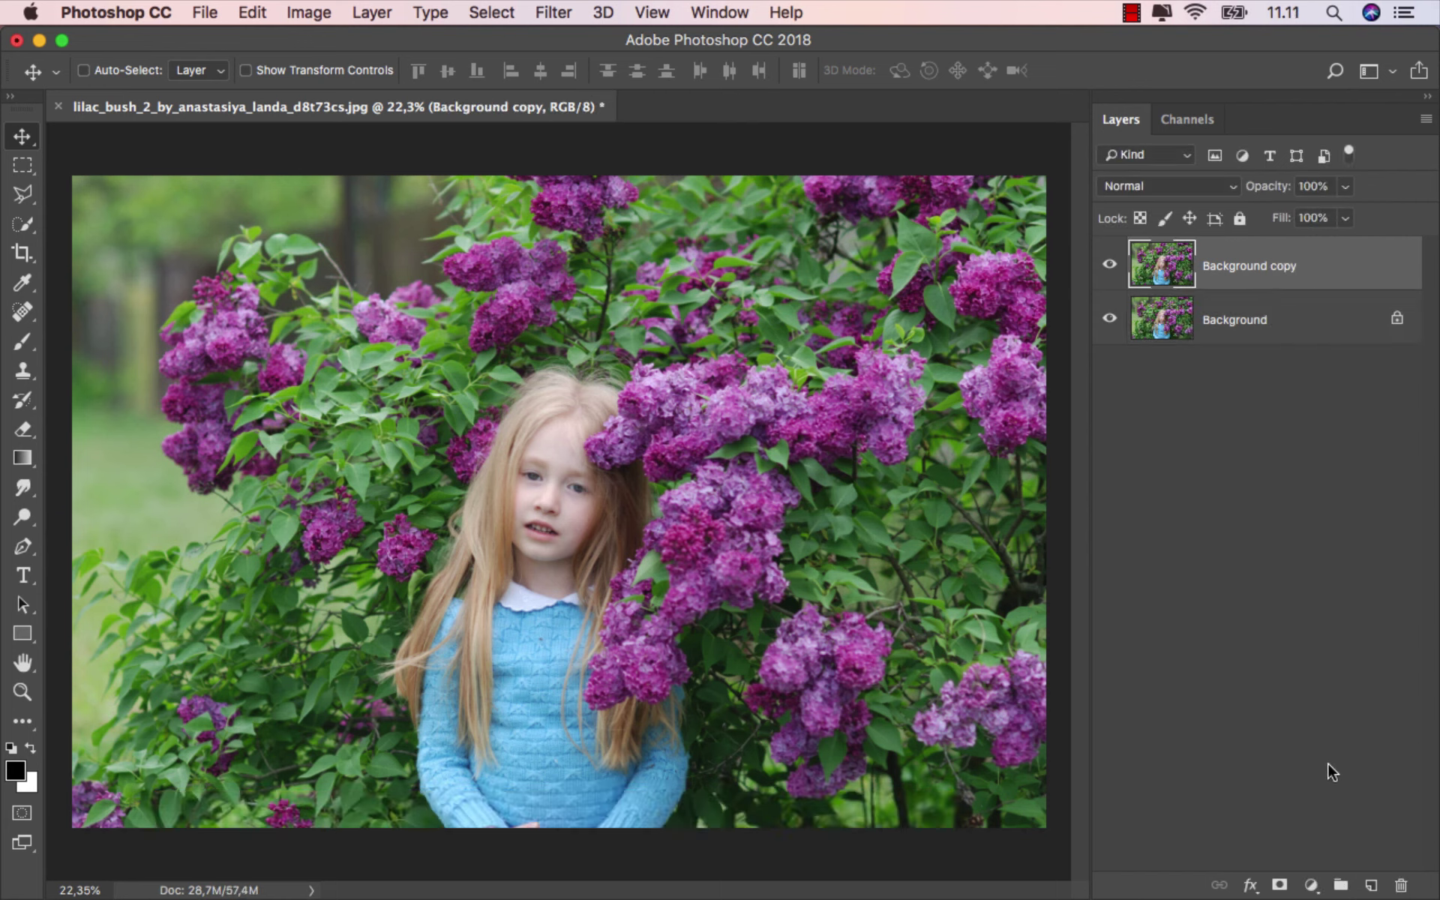
# Step: Add a Levels adjustment with the black input at 52, then compare it on and off
pyautogui.click(1312, 885)
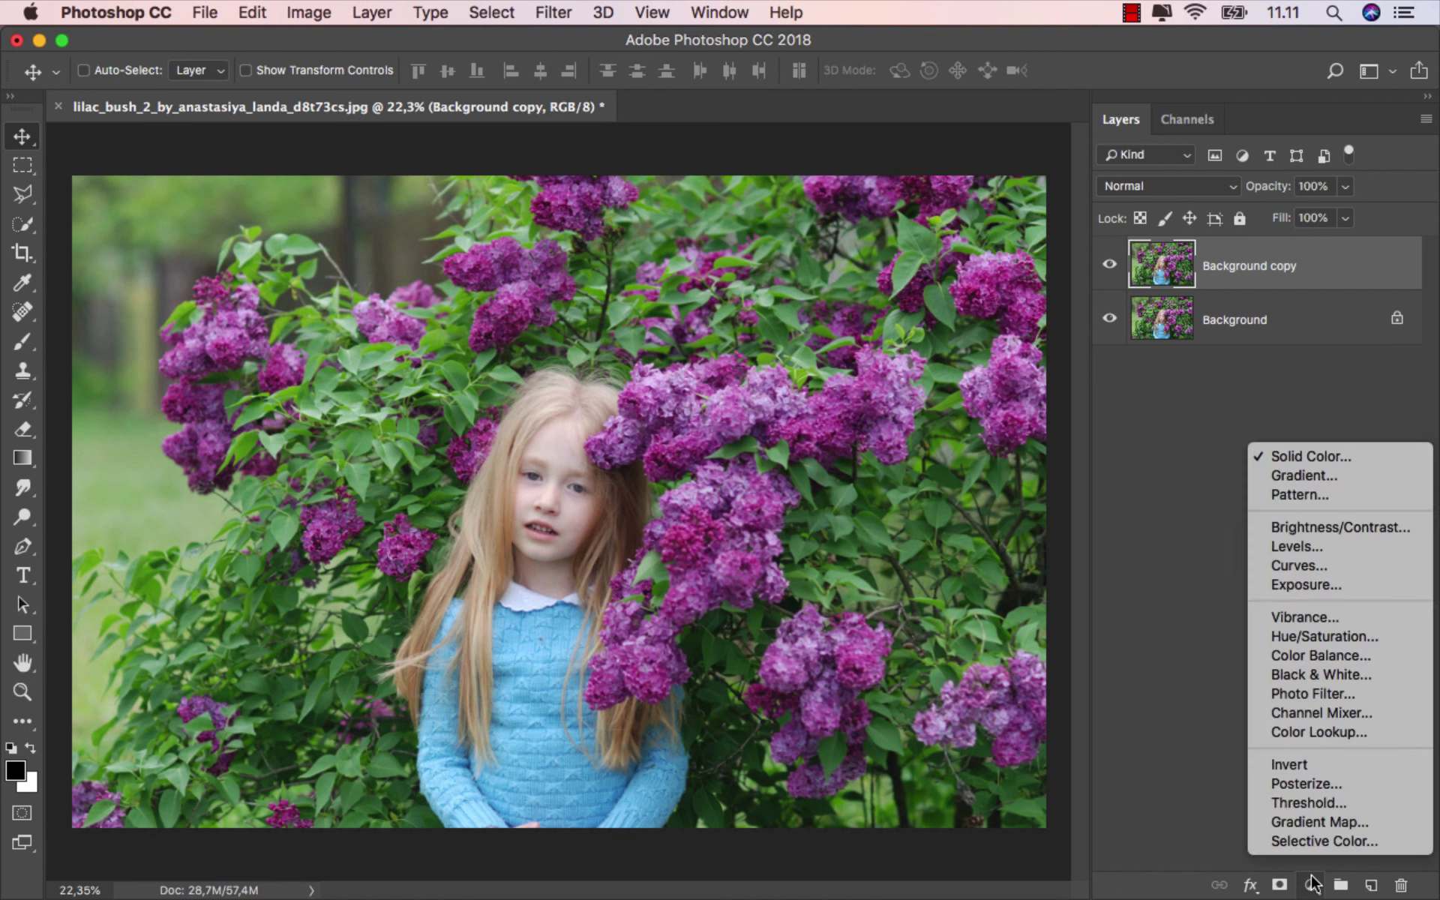
pyautogui.click(1348, 546)
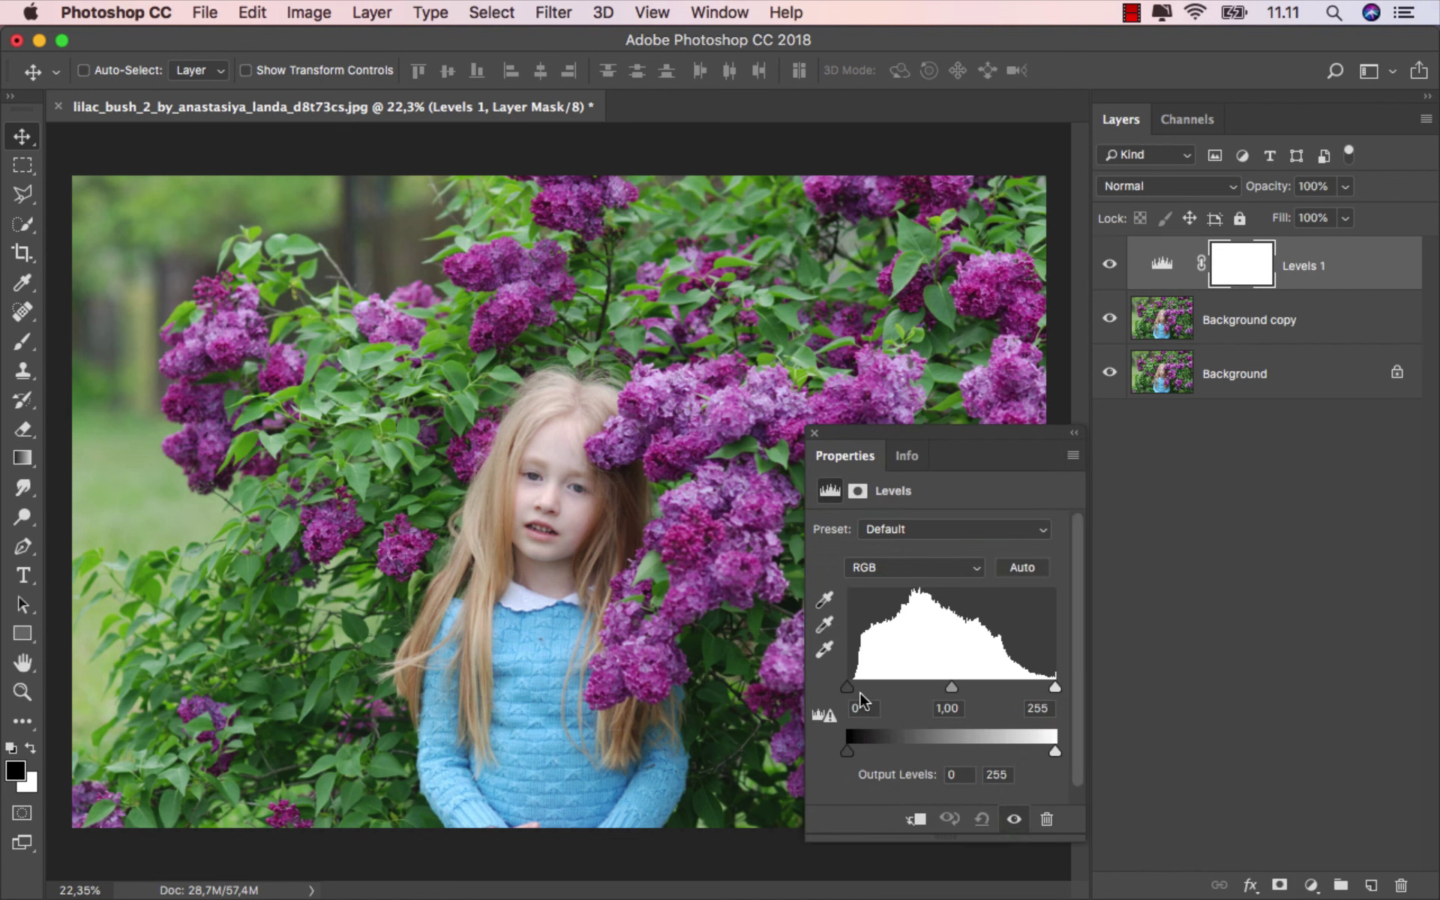
pyautogui.moveTo(847, 687); pyautogui.dragTo(890, 693)
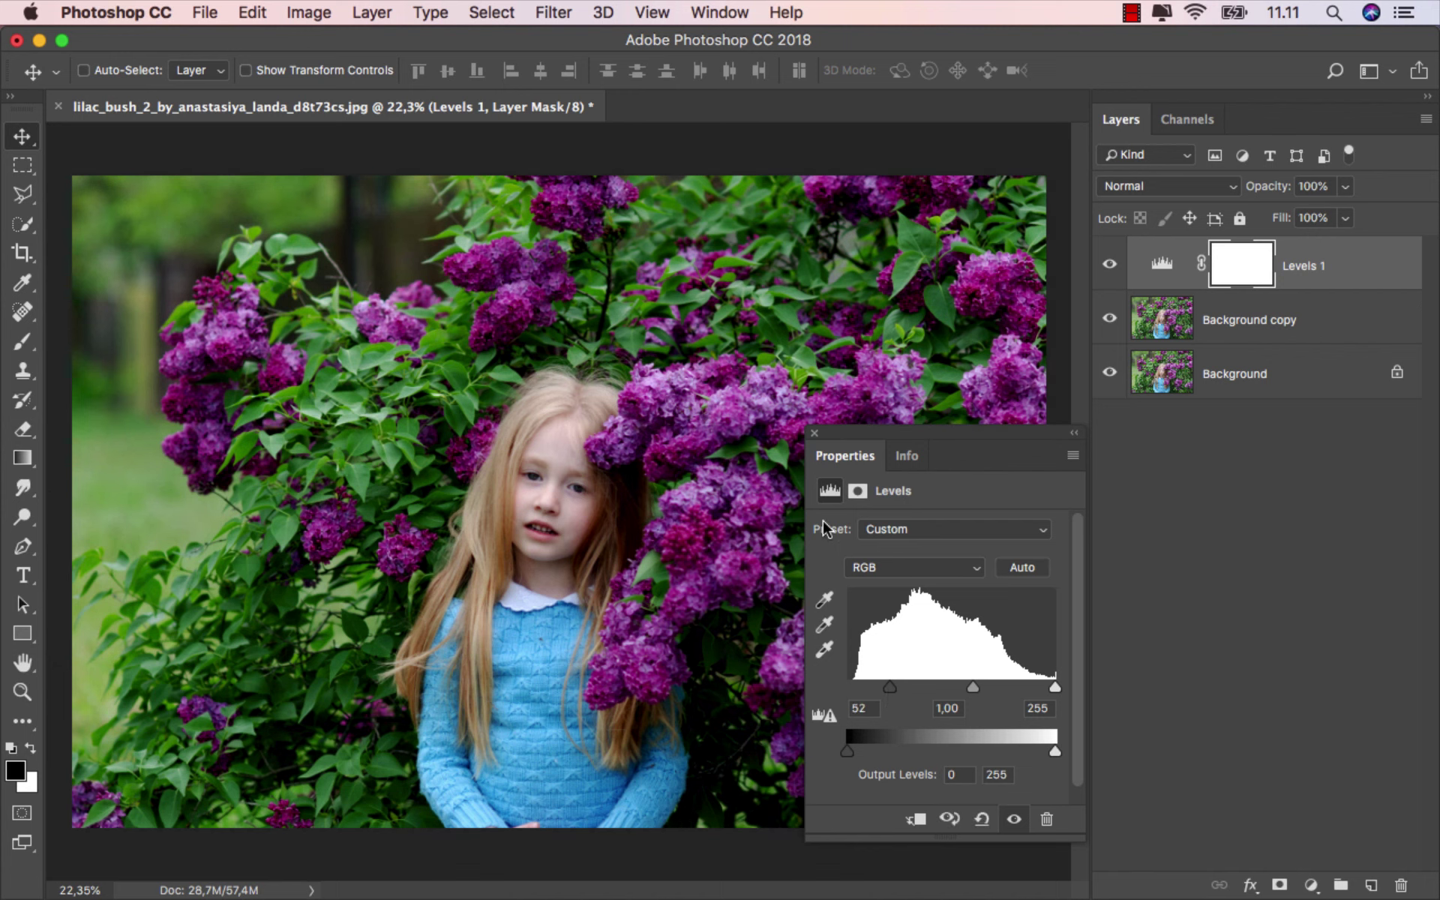
pyautogui.click(815, 434)
pyautogui.click(1123, 264)
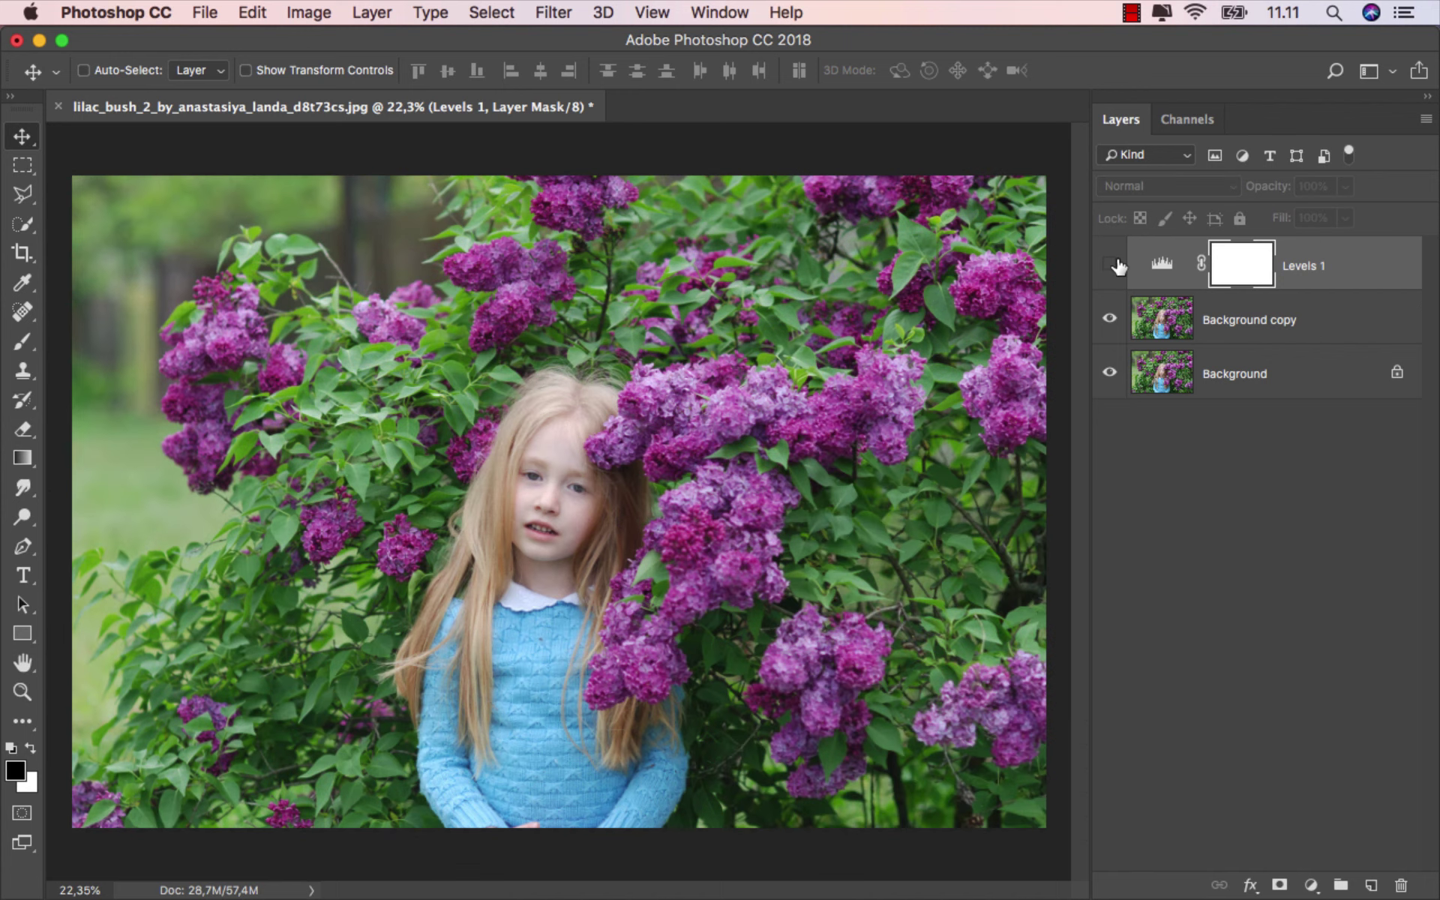
pyautogui.click(1304, 270)
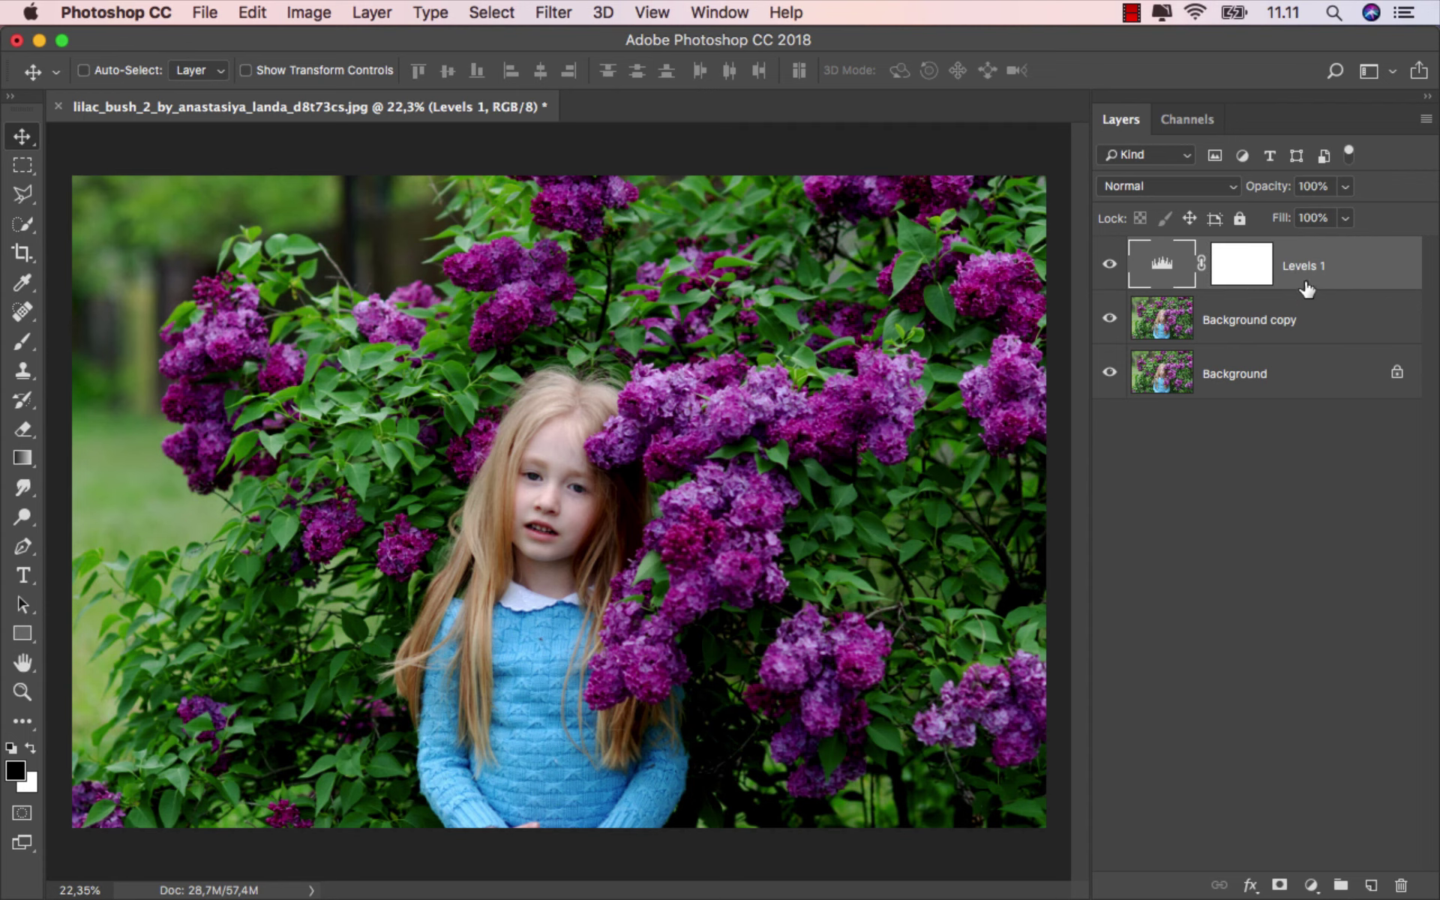
pyautogui.click(1311, 886)
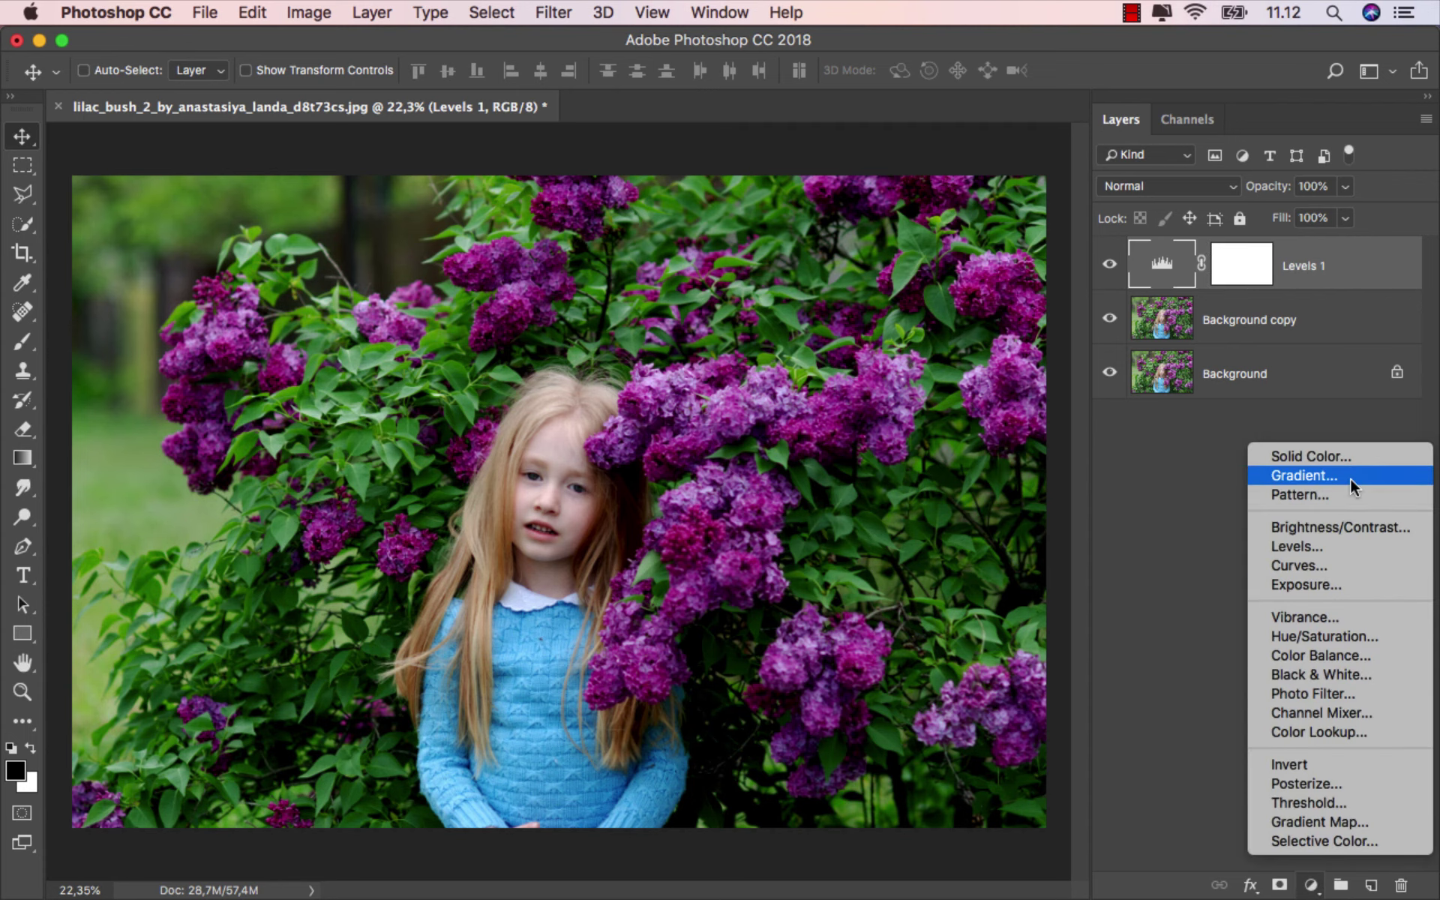
# Step: Add a grey 808080 Solid Color fill layer set to Hue blend mode
pyautogui.click(1361, 455)
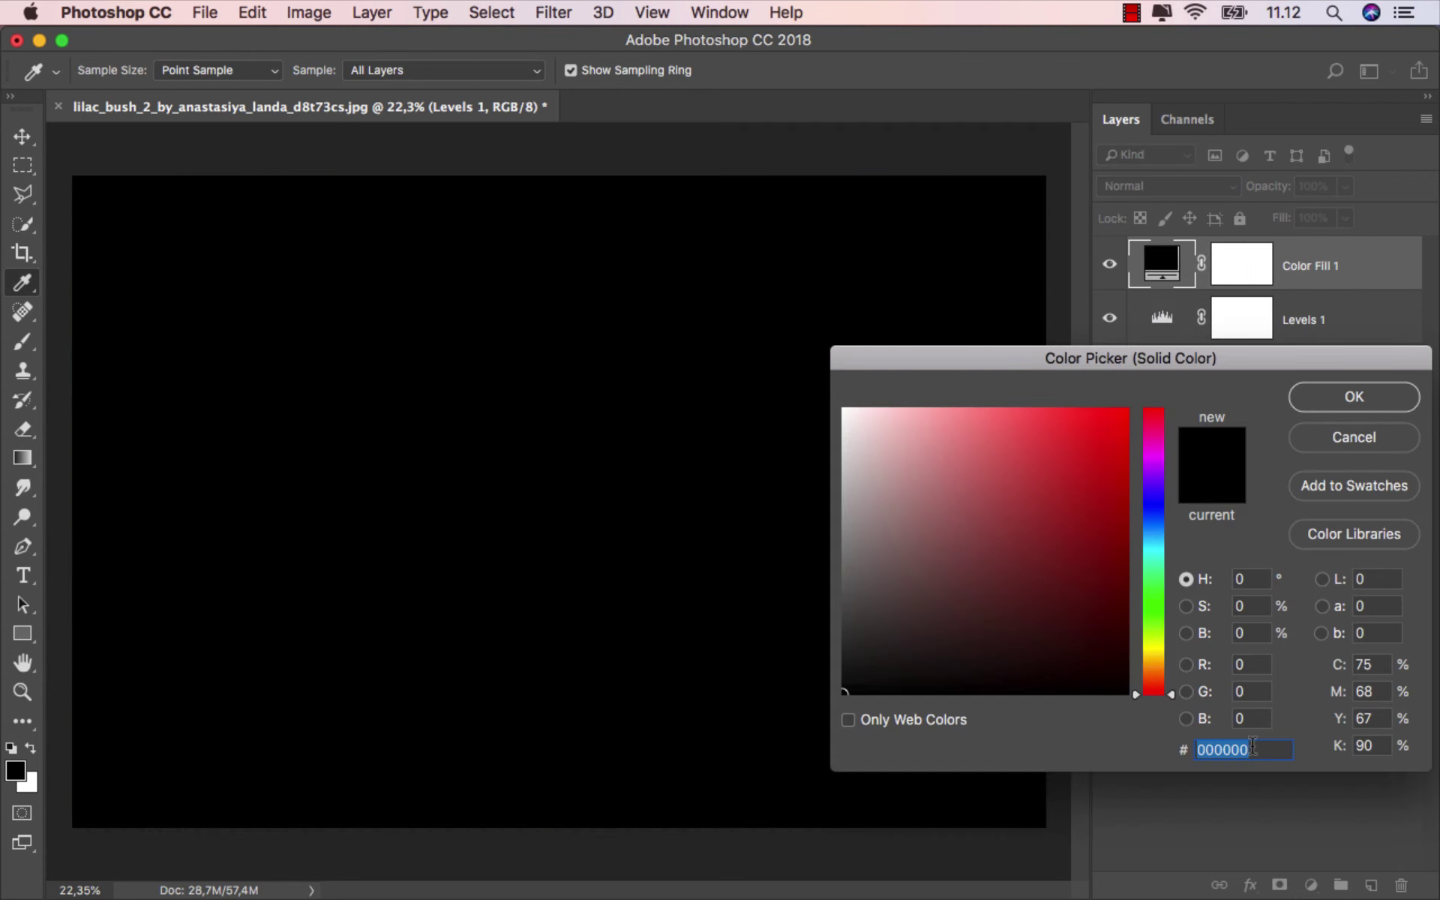
pyautogui.write('808080')
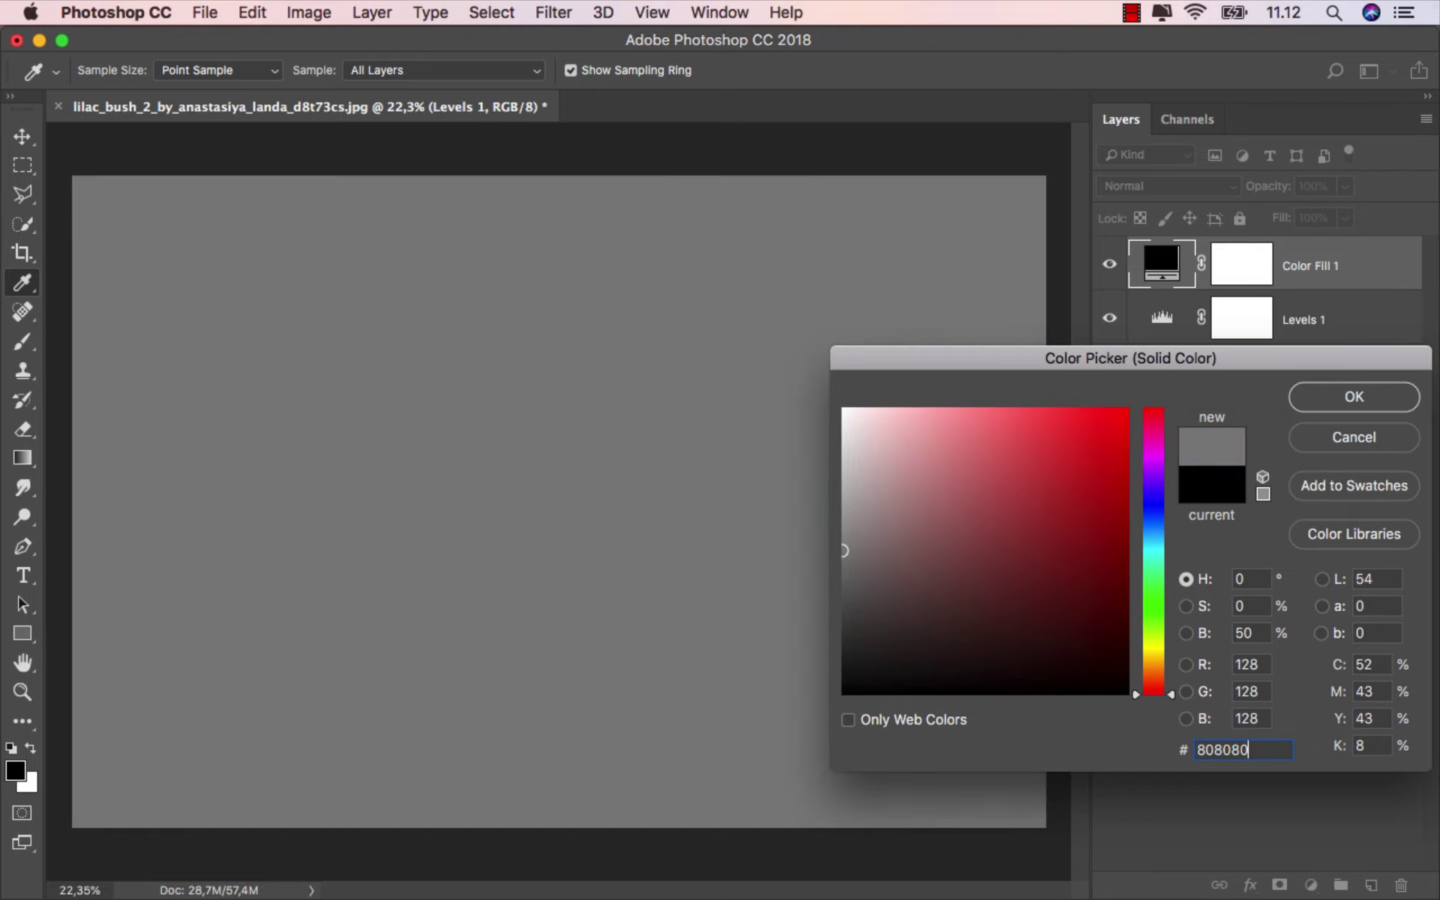
pyautogui.click(1340, 402)
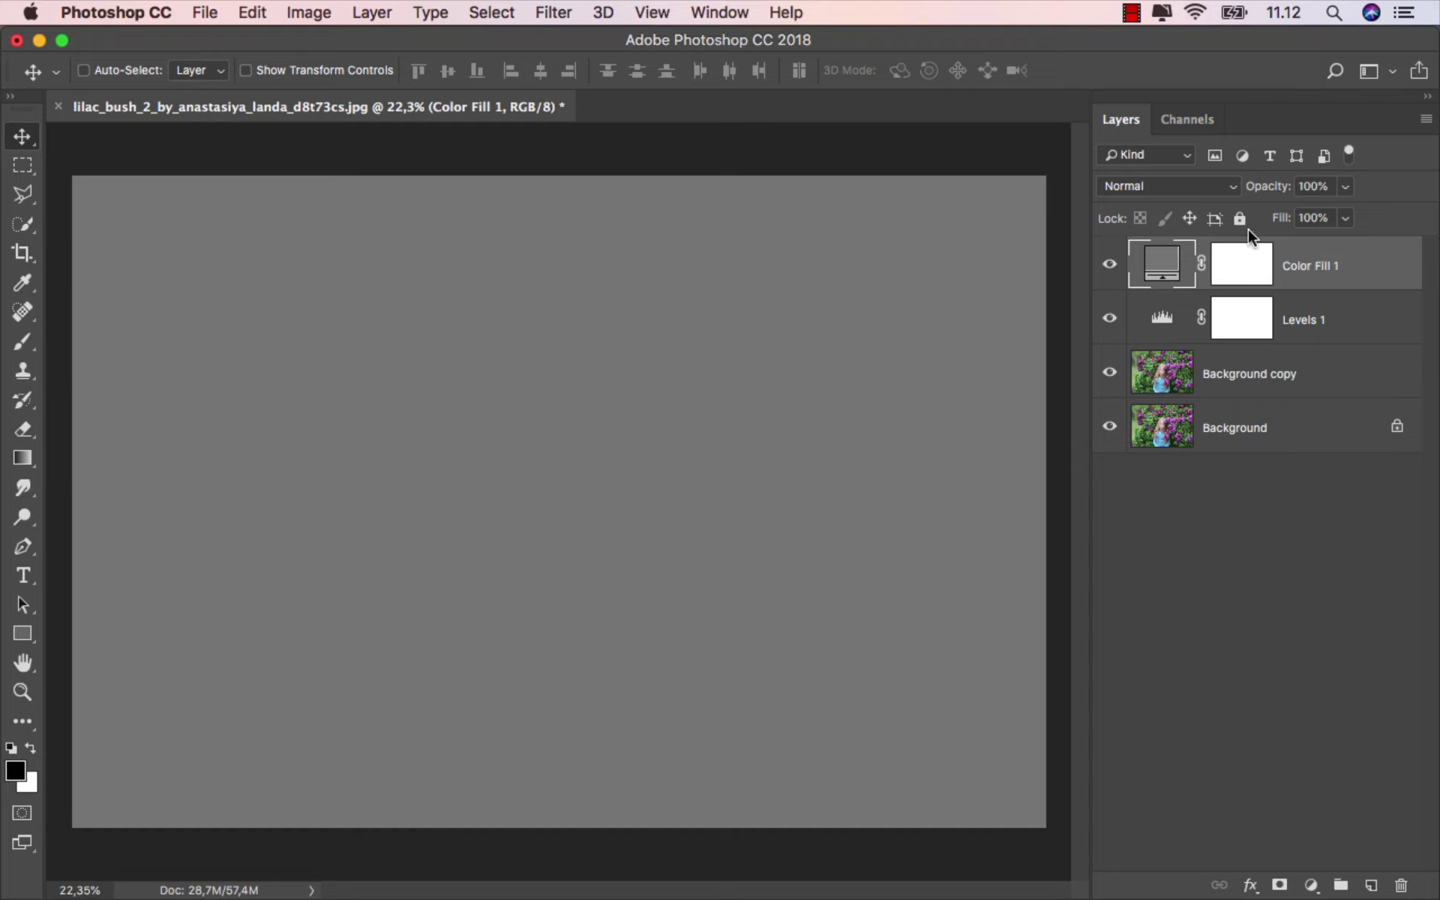
pyautogui.click(1185, 186)
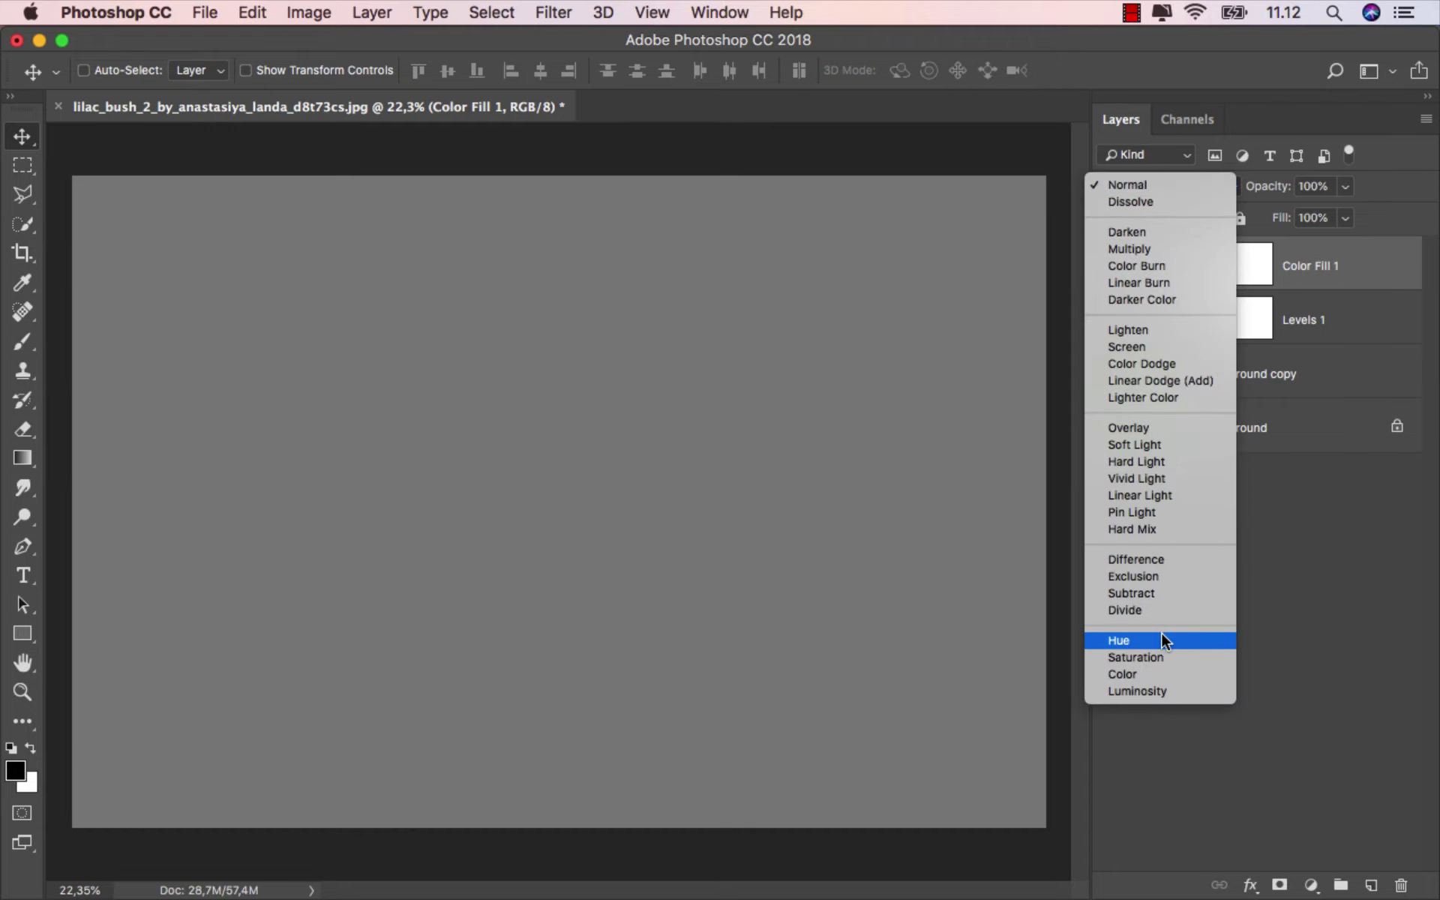
pyautogui.click(1161, 639)
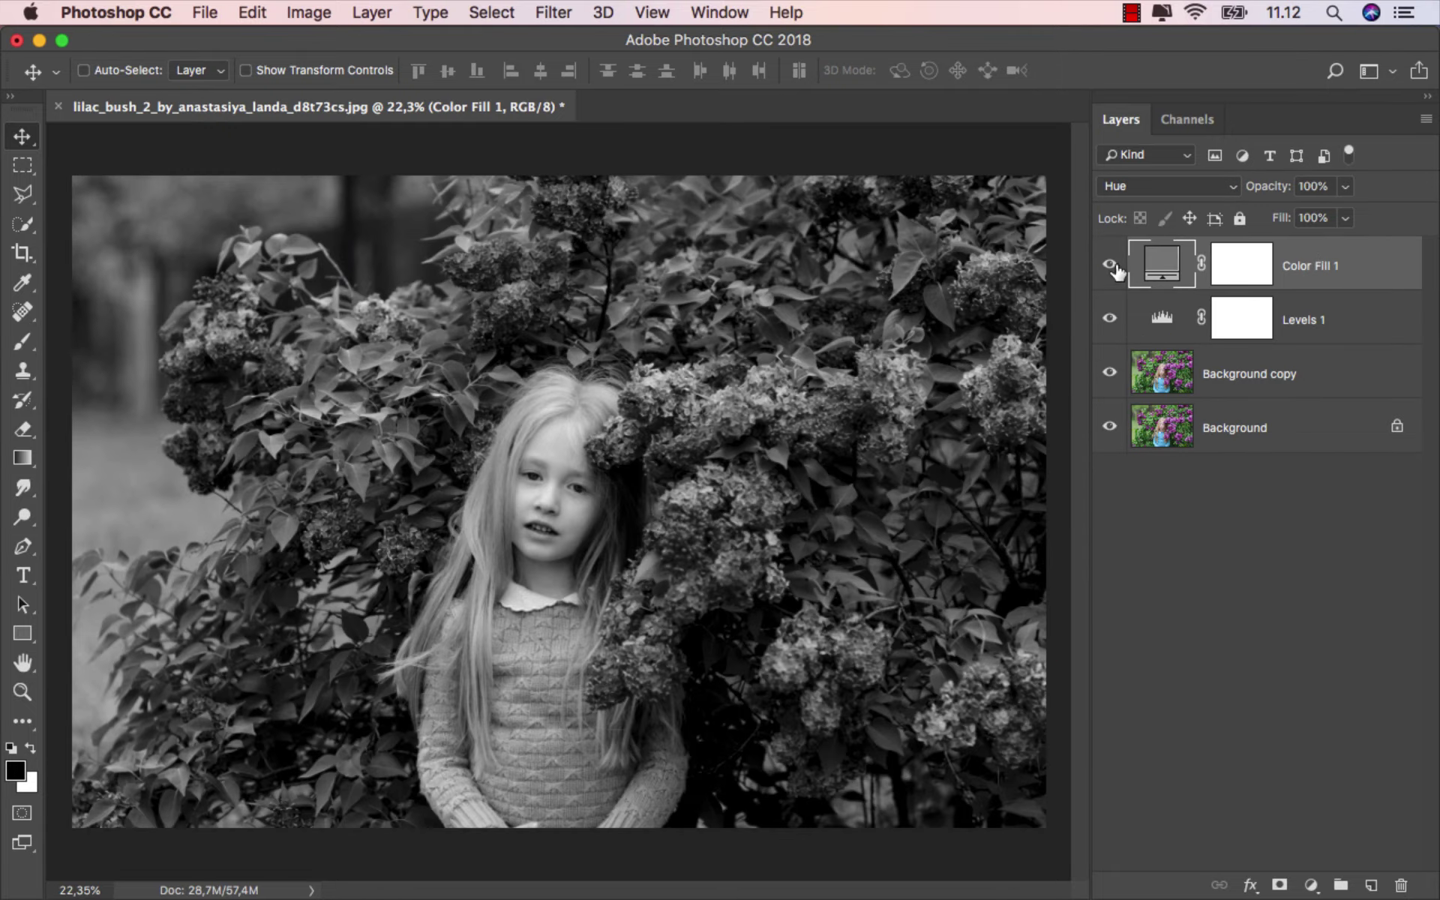
# Step: Recolour the fill to orange, lower it to 40% opacity, and compare
pyautogui.doubleClick(1166, 264)
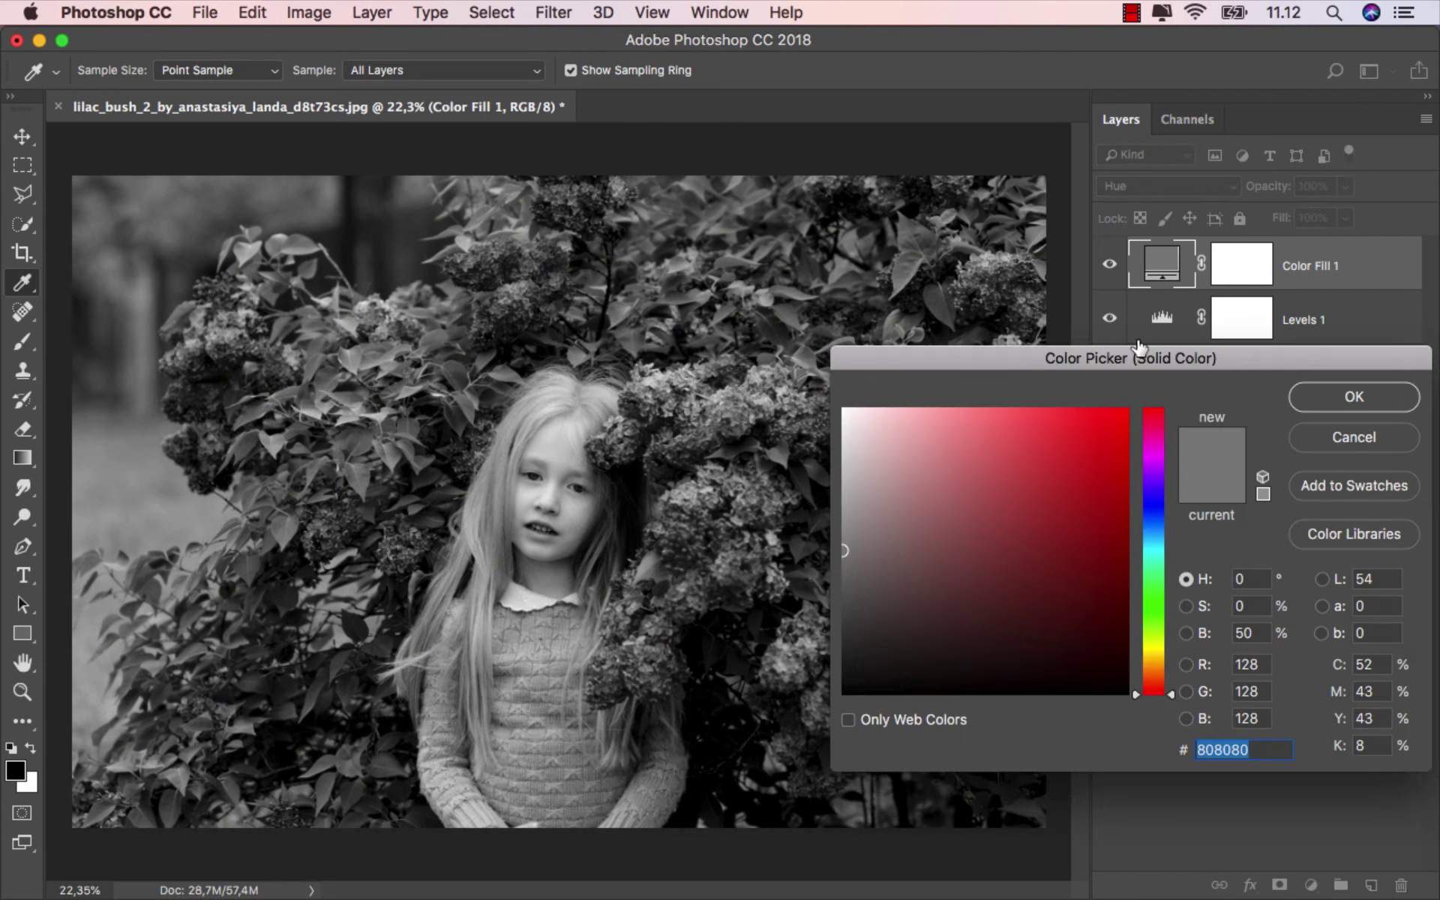
pyautogui.moveTo(1080, 469); pyautogui.dragTo(1137, 386)
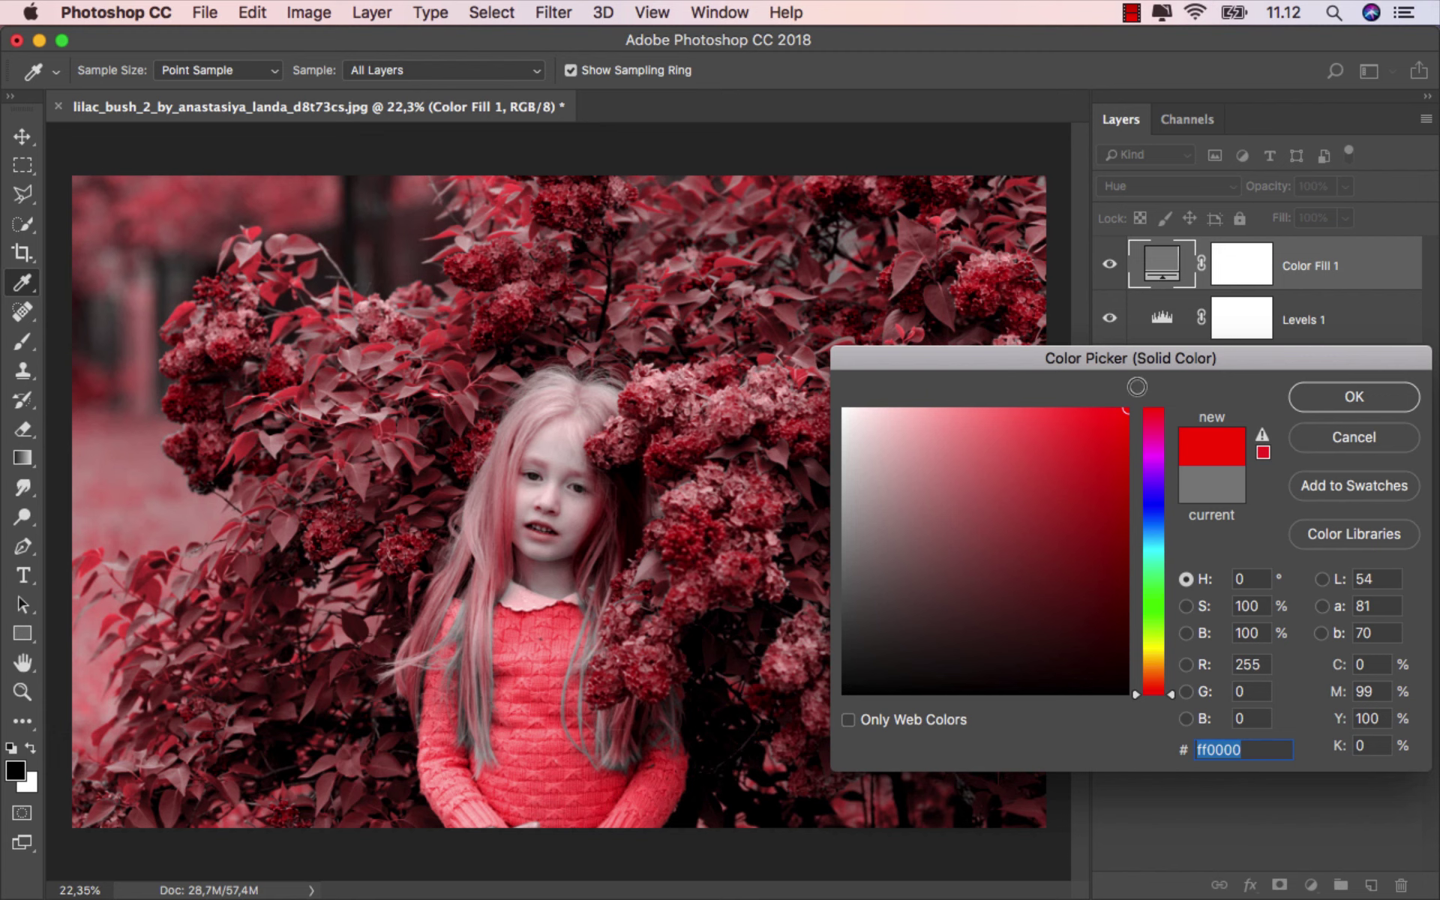
pyautogui.click(1159, 679)
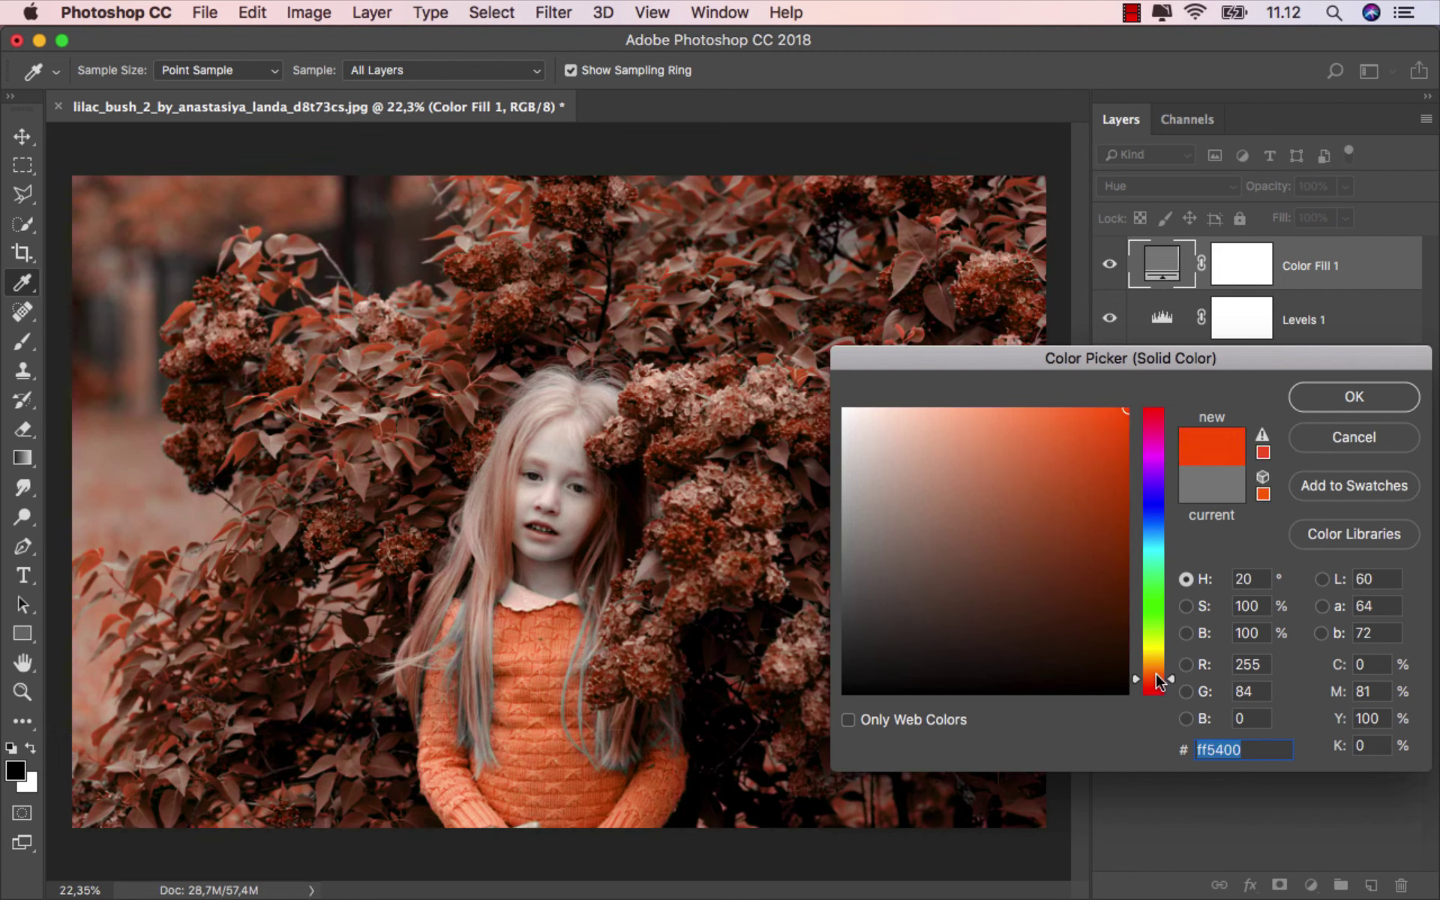
pyautogui.moveTo(1159, 679); pyautogui.dragTo(1159, 678)
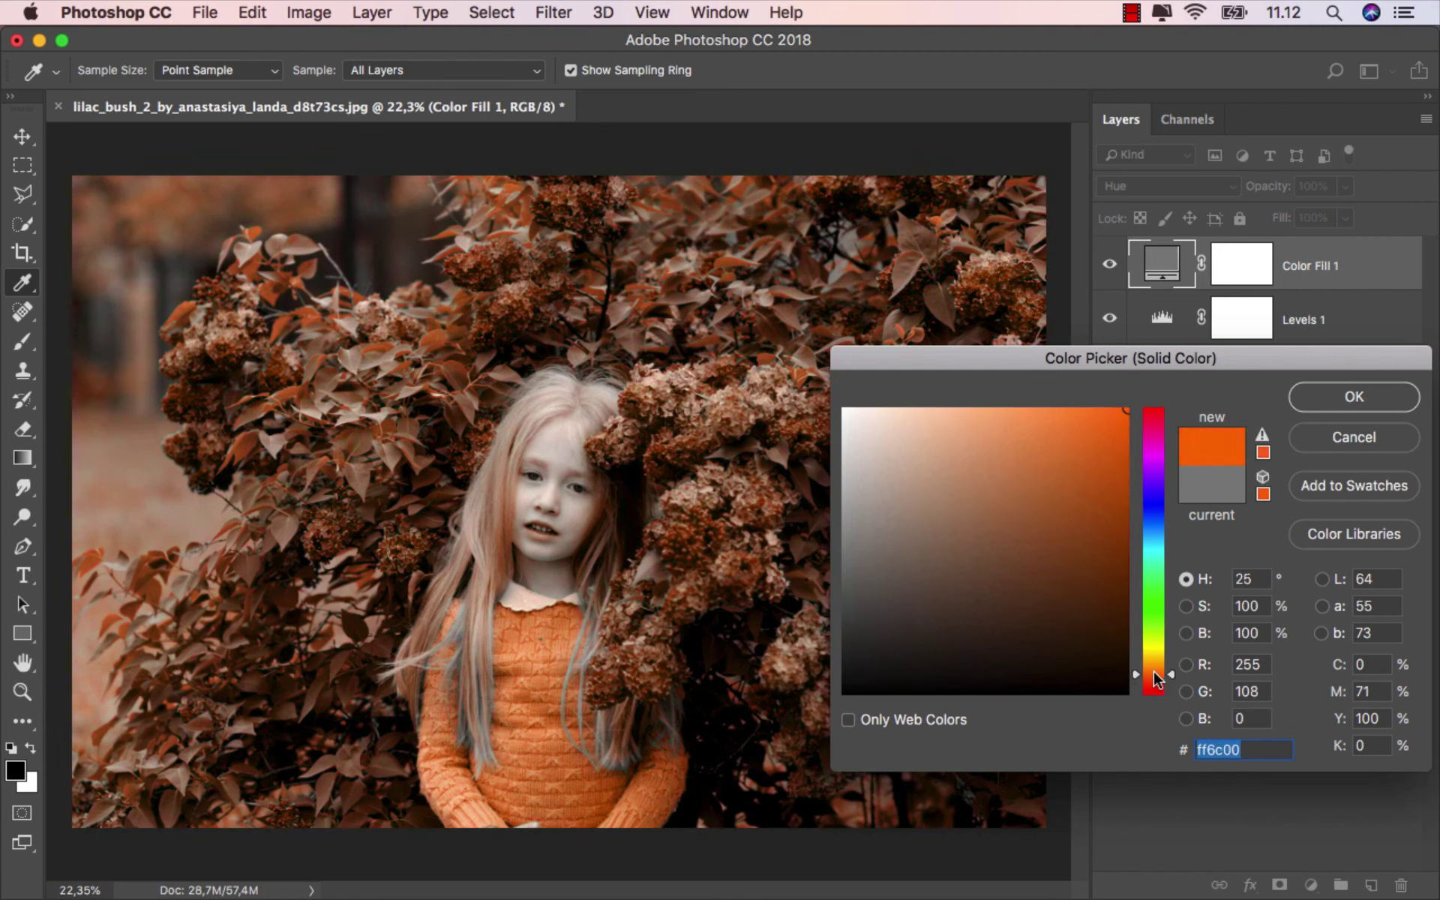
pyautogui.click(1318, 405)
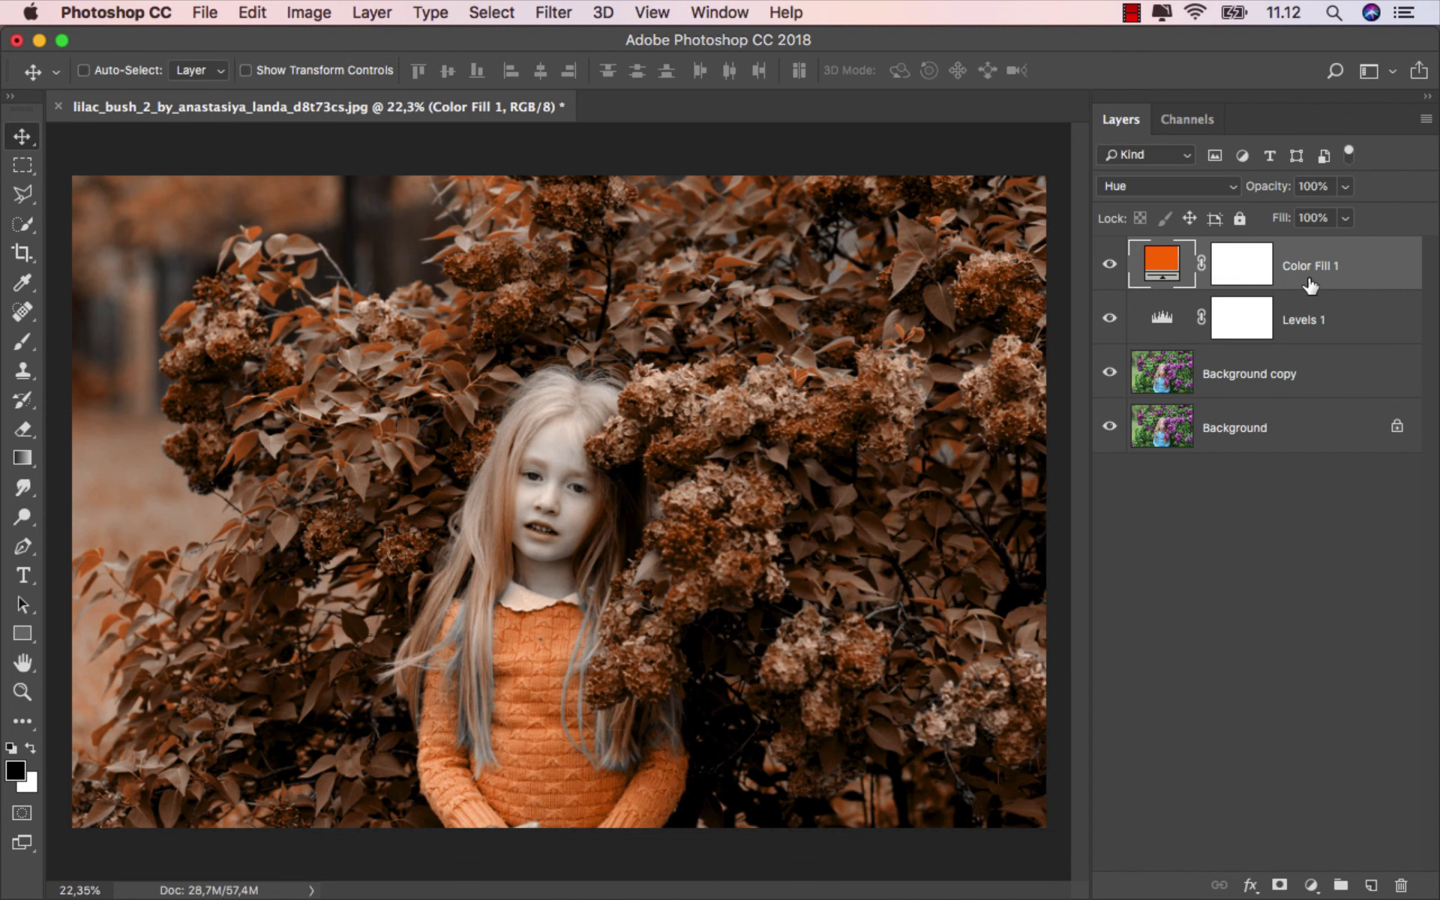
pyautogui.click(1345, 186)
pyautogui.moveTo(1350, 212); pyautogui.dragTo(1282, 215)
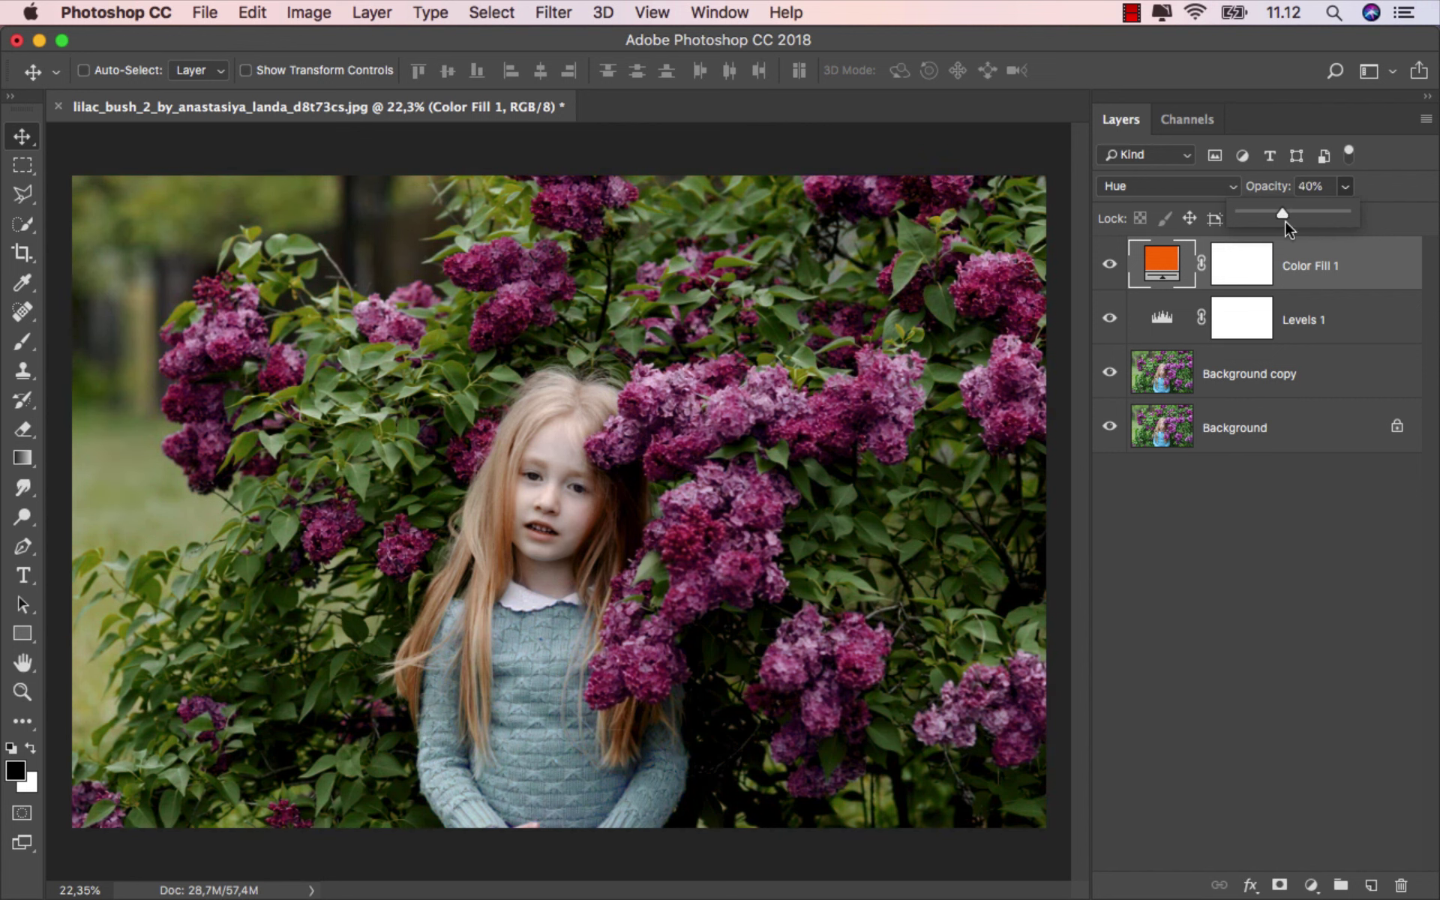
pyautogui.click(1110, 268)
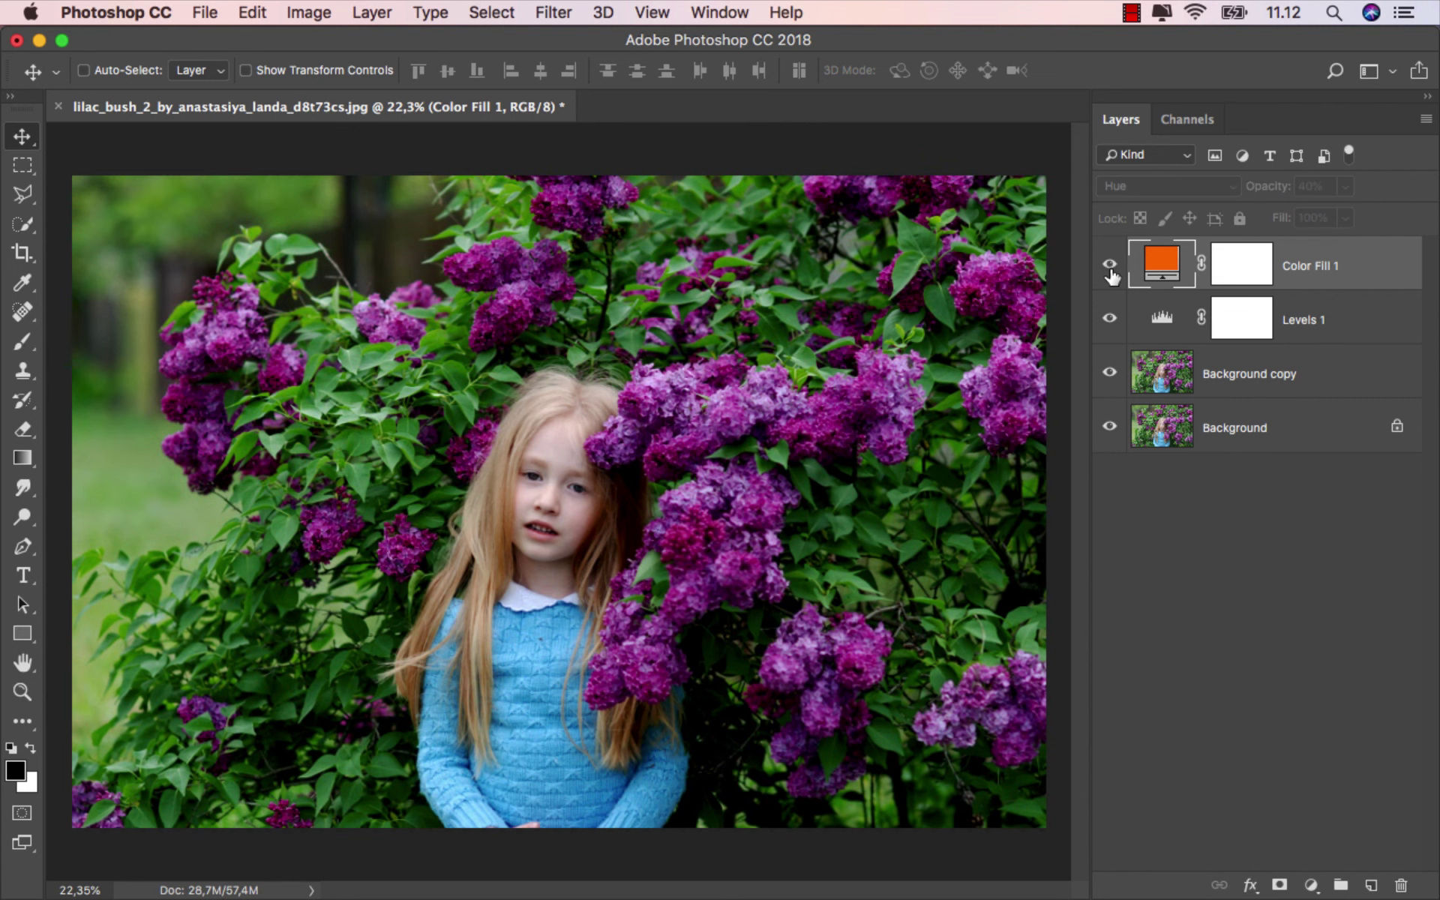
pyautogui.click(1110, 271)
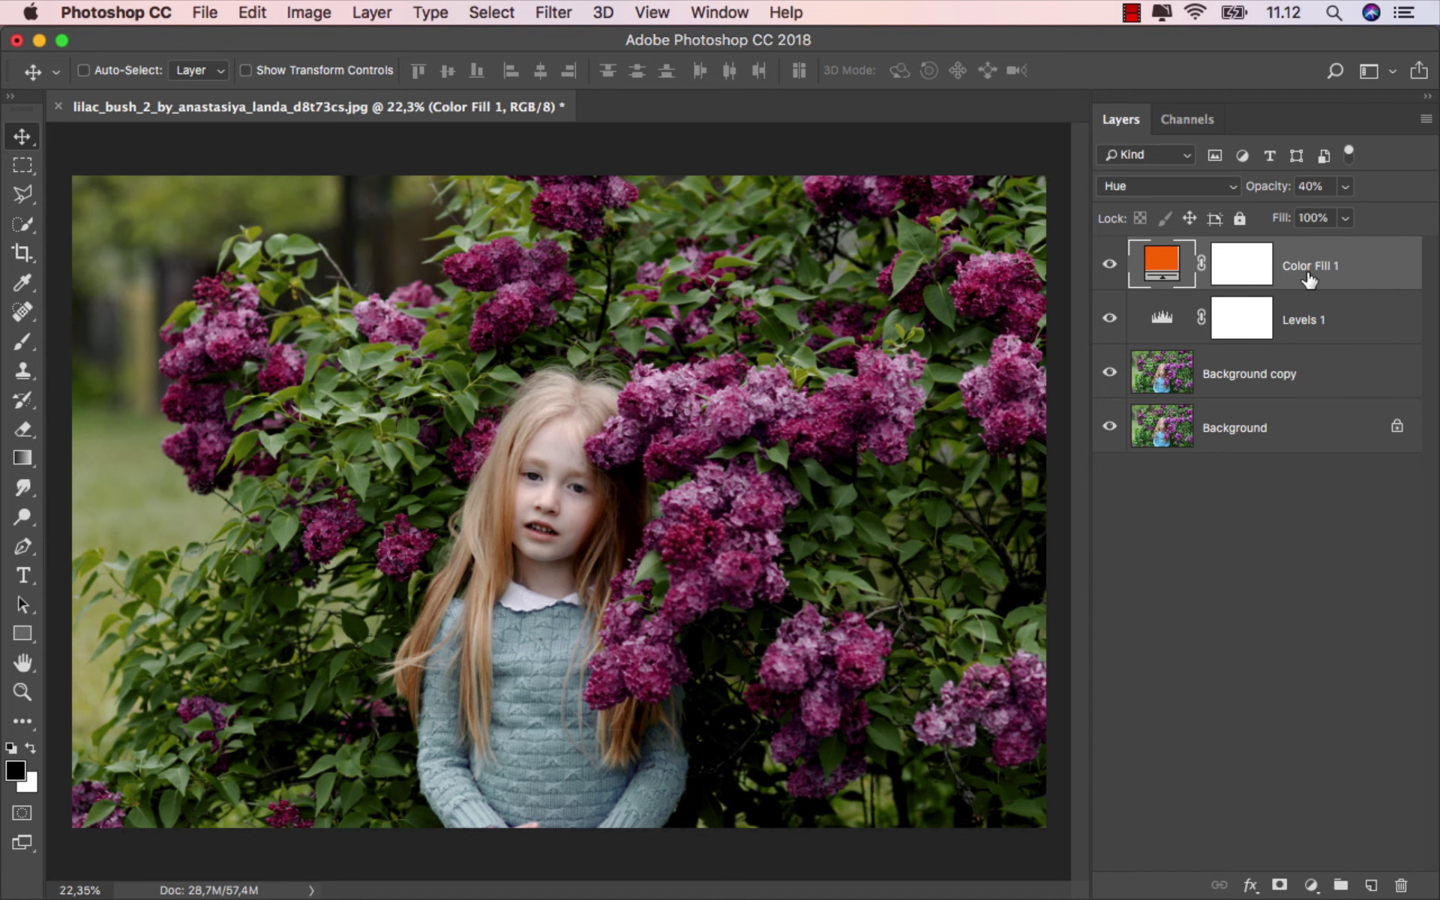
# Step: Add a second grey 808080 Solid Color fill in Lighten blend mode and compare
pyautogui.click(1311, 885)
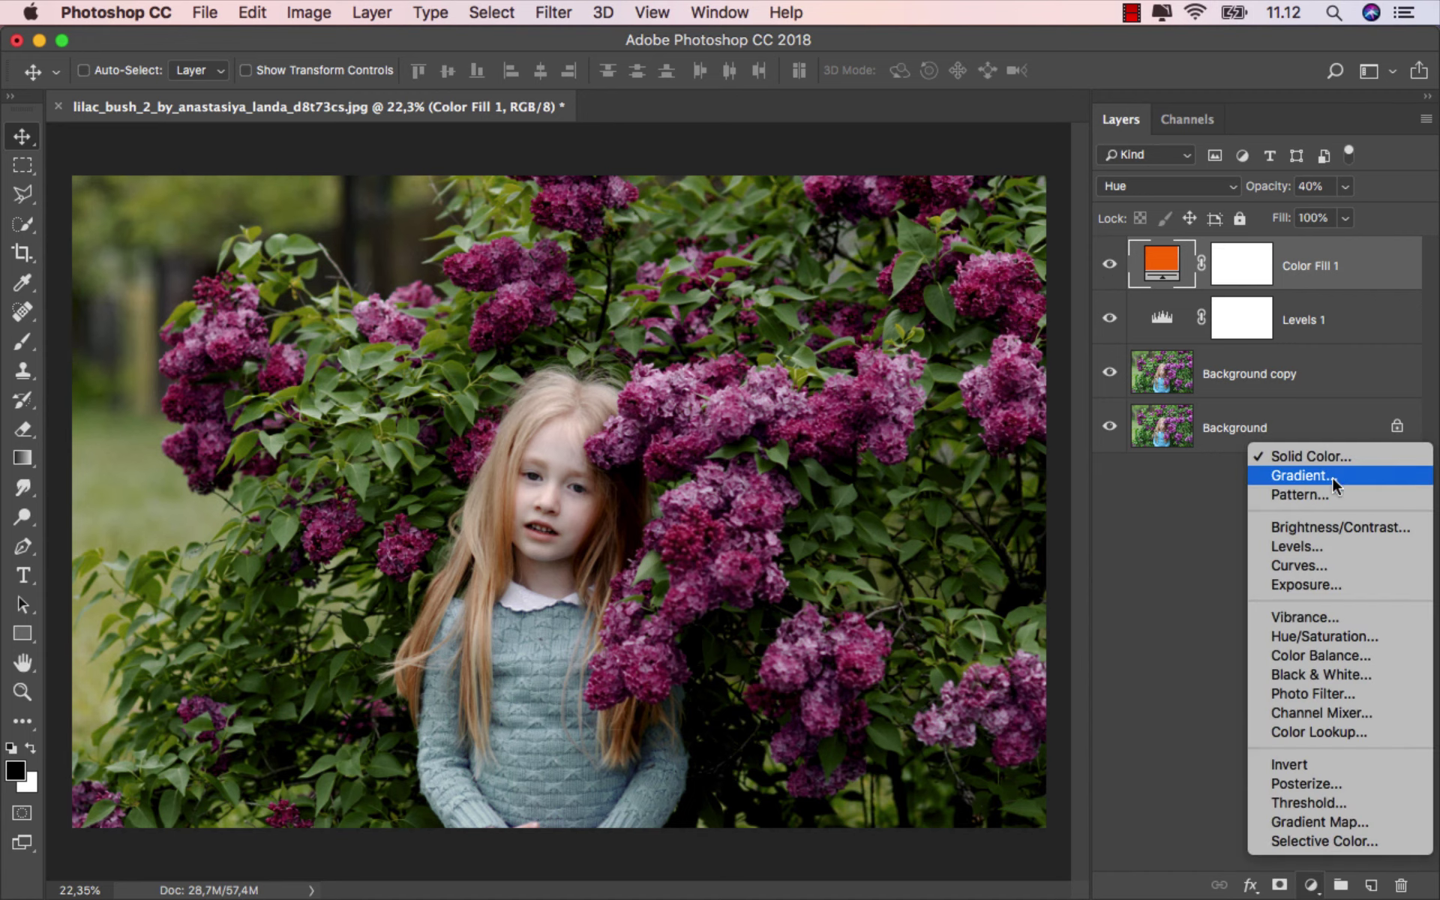
pyautogui.click(1334, 452)
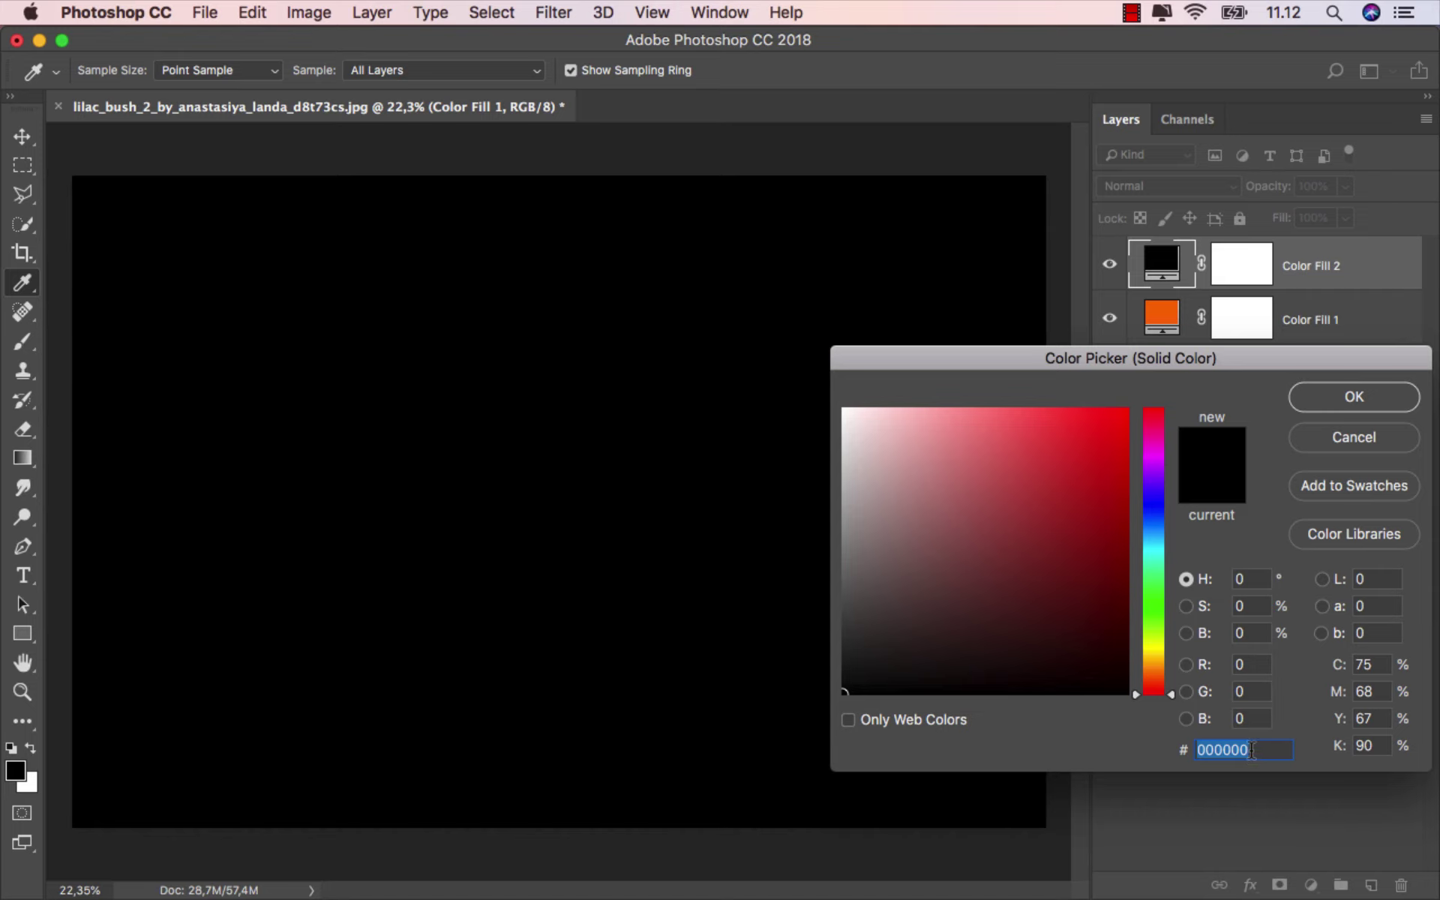
pyautogui.write('808080')
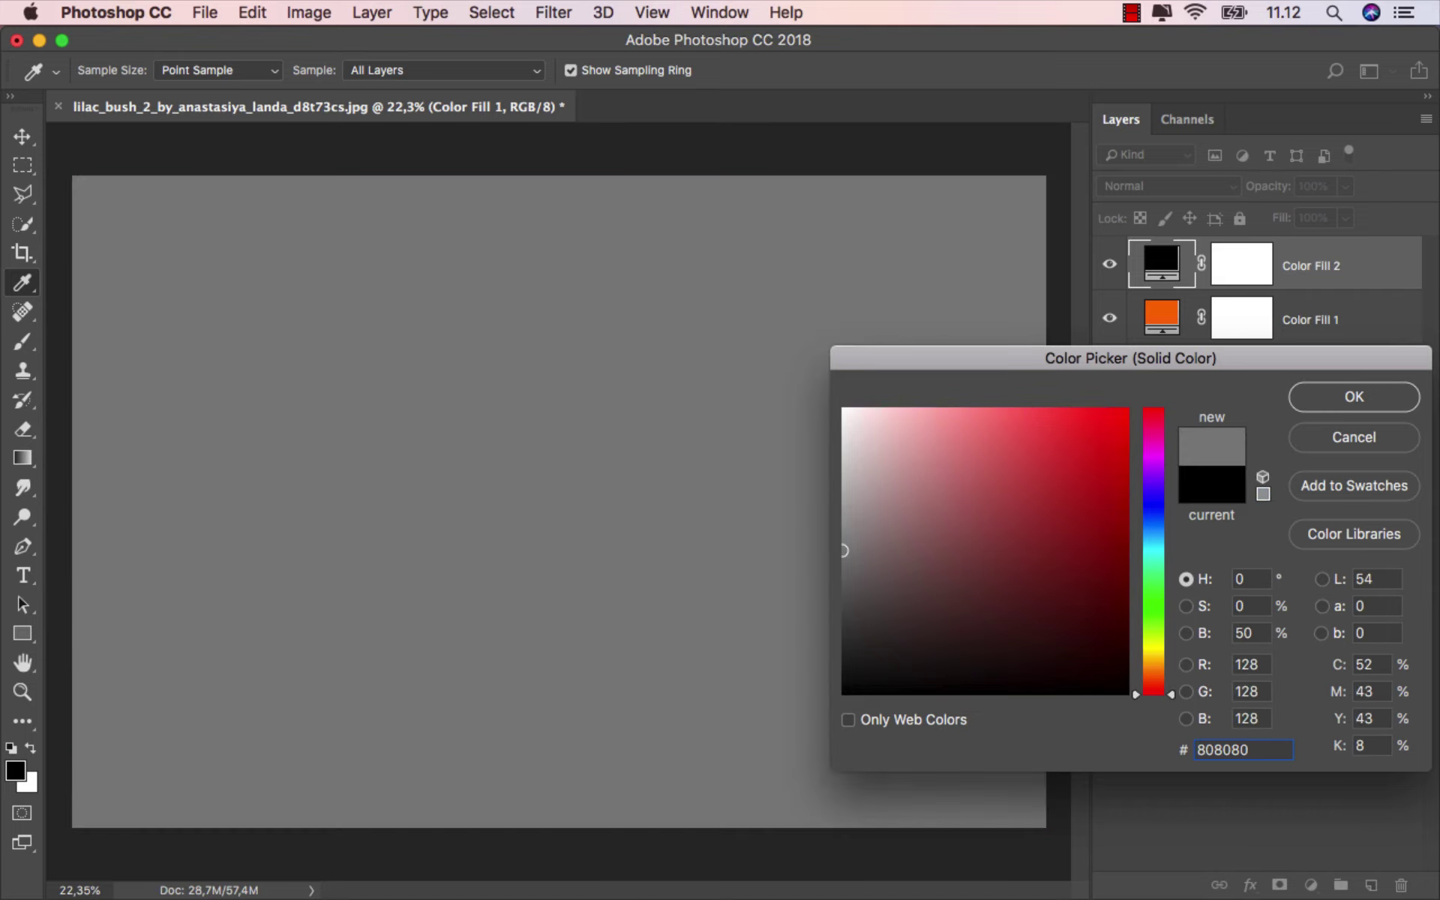
pyautogui.click(1342, 396)
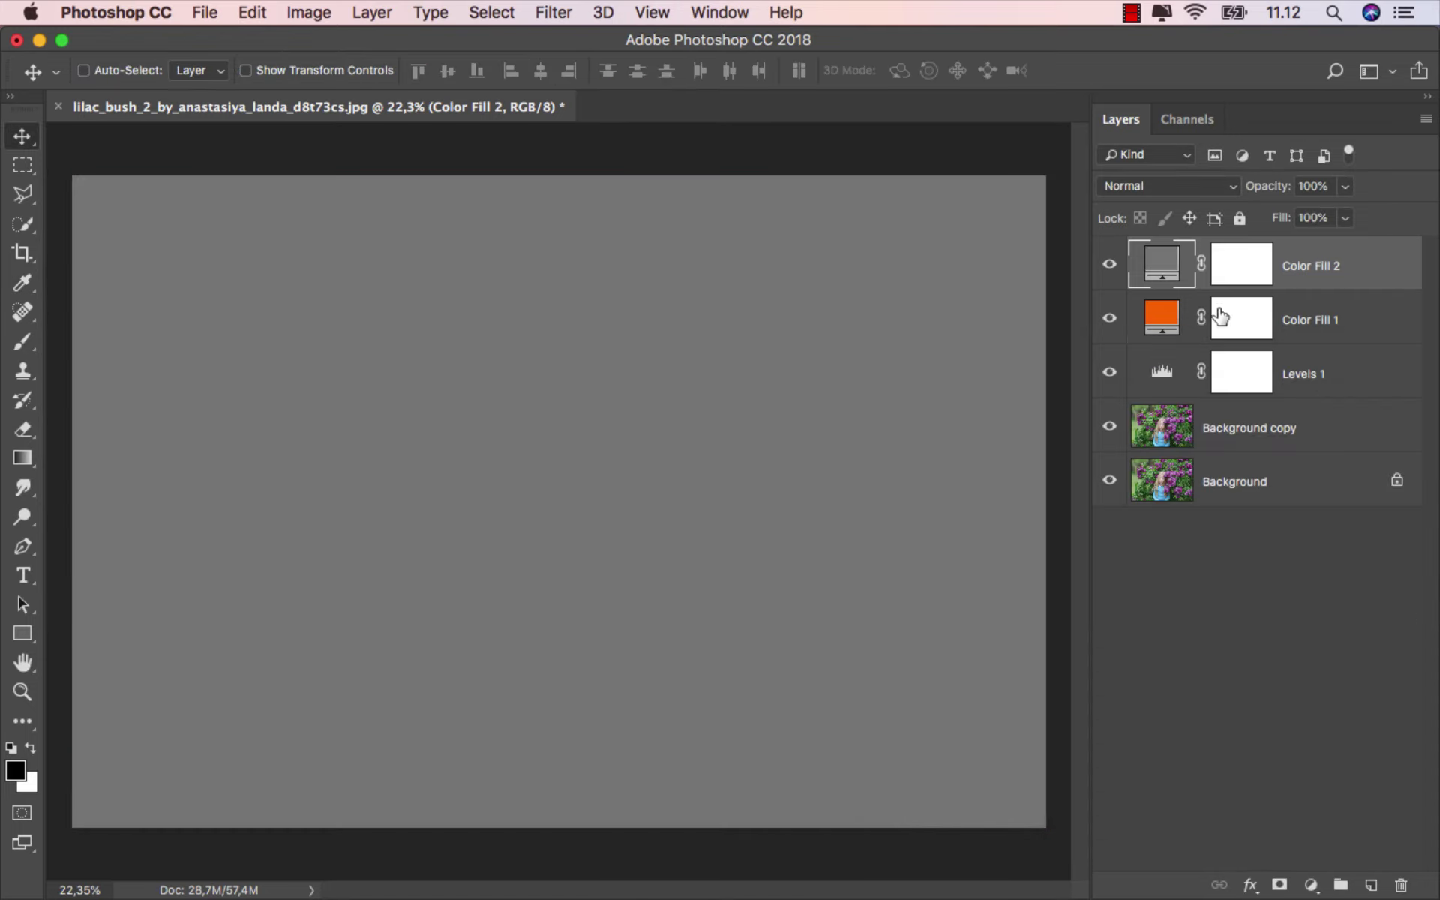
pyautogui.click(1164, 191)
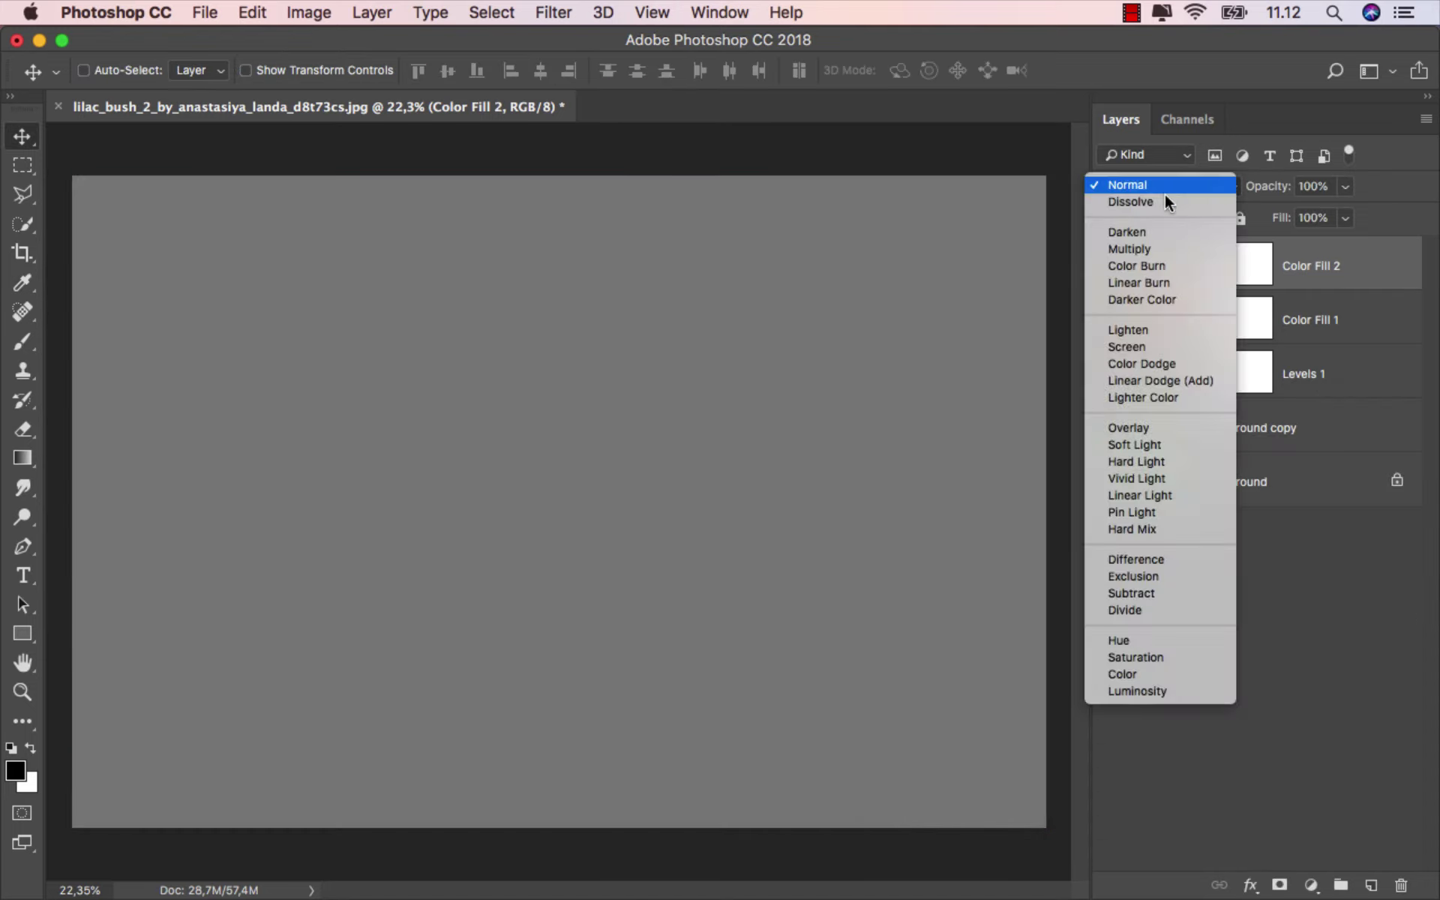
pyautogui.click(1168, 330)
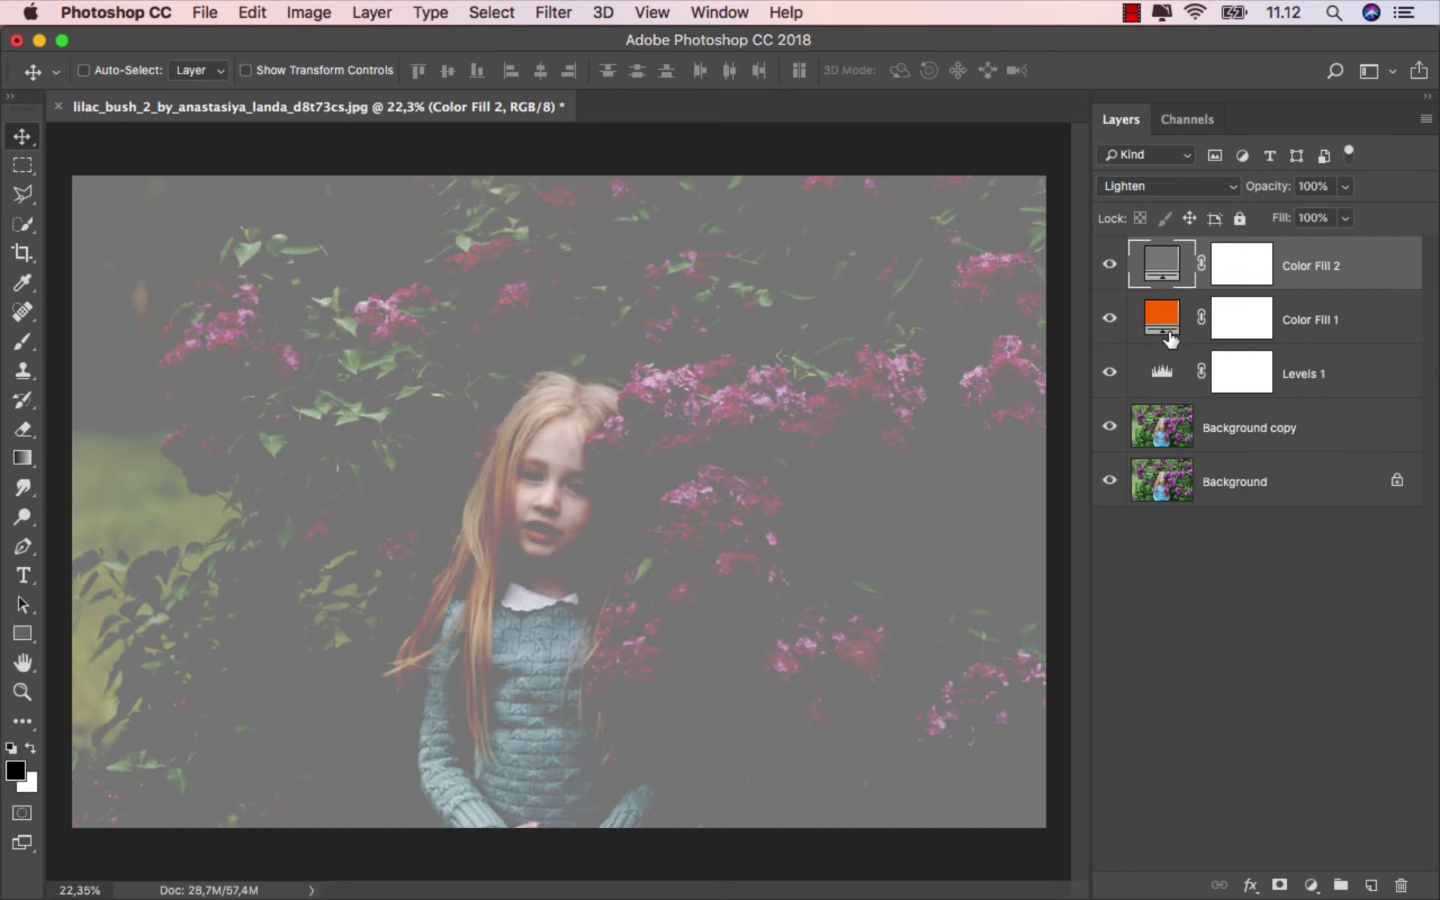
pyautogui.click(1111, 263)
pyautogui.click(1112, 263)
# Step: Change Color Fill 2 to a near-black brown, 26221e
pyautogui.doubleClick(1158, 262)
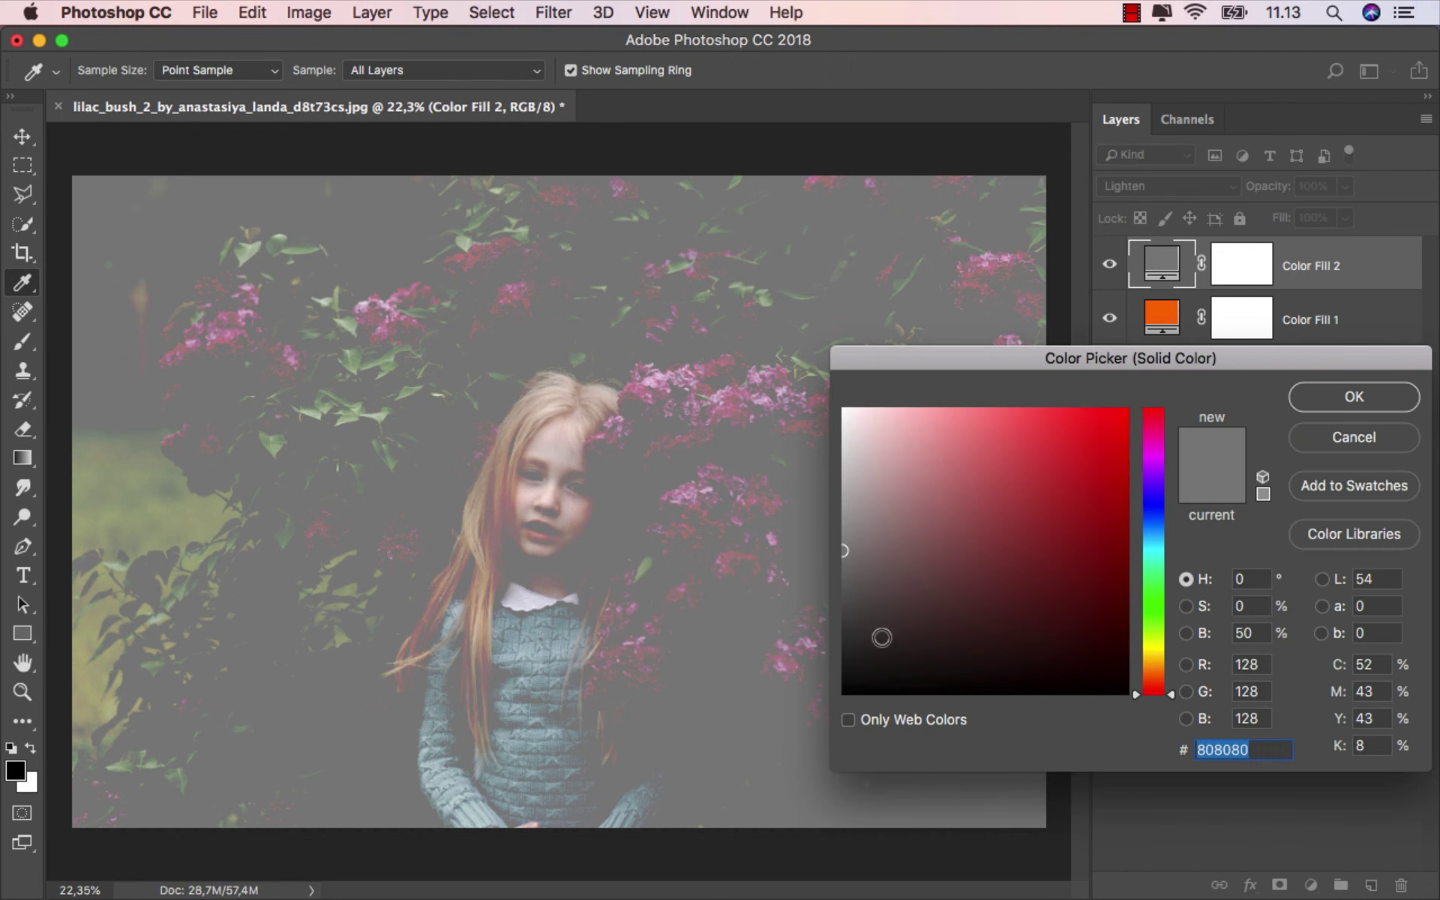
pyautogui.moveTo(881, 637); pyautogui.dragTo(905, 636)
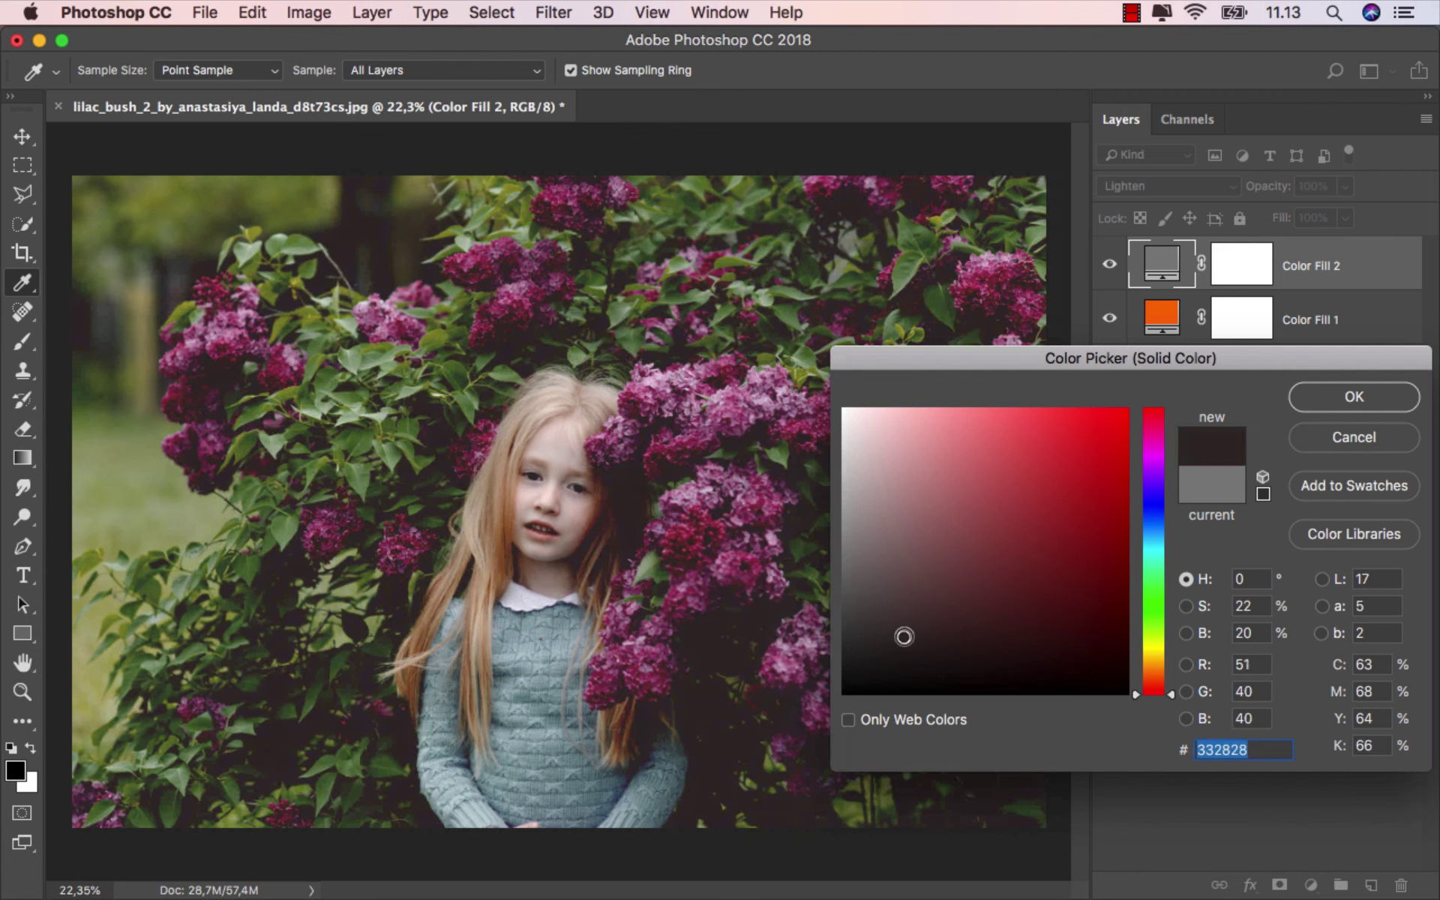
pyautogui.click(1159, 670)
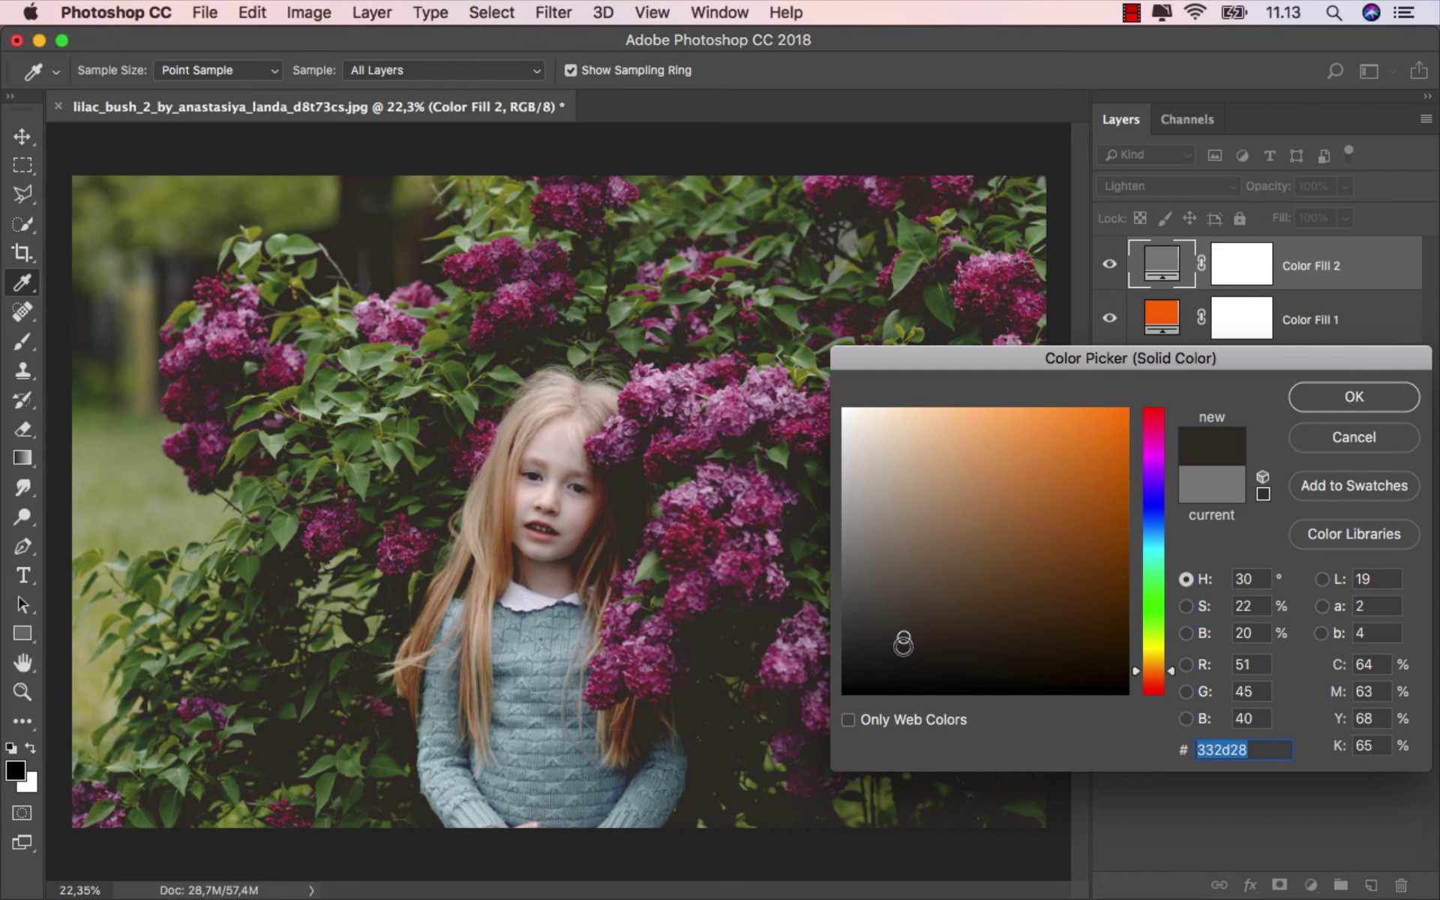
pyautogui.click(903, 646)
pyautogui.moveTo(903, 646); pyautogui.dragTo(902, 652)
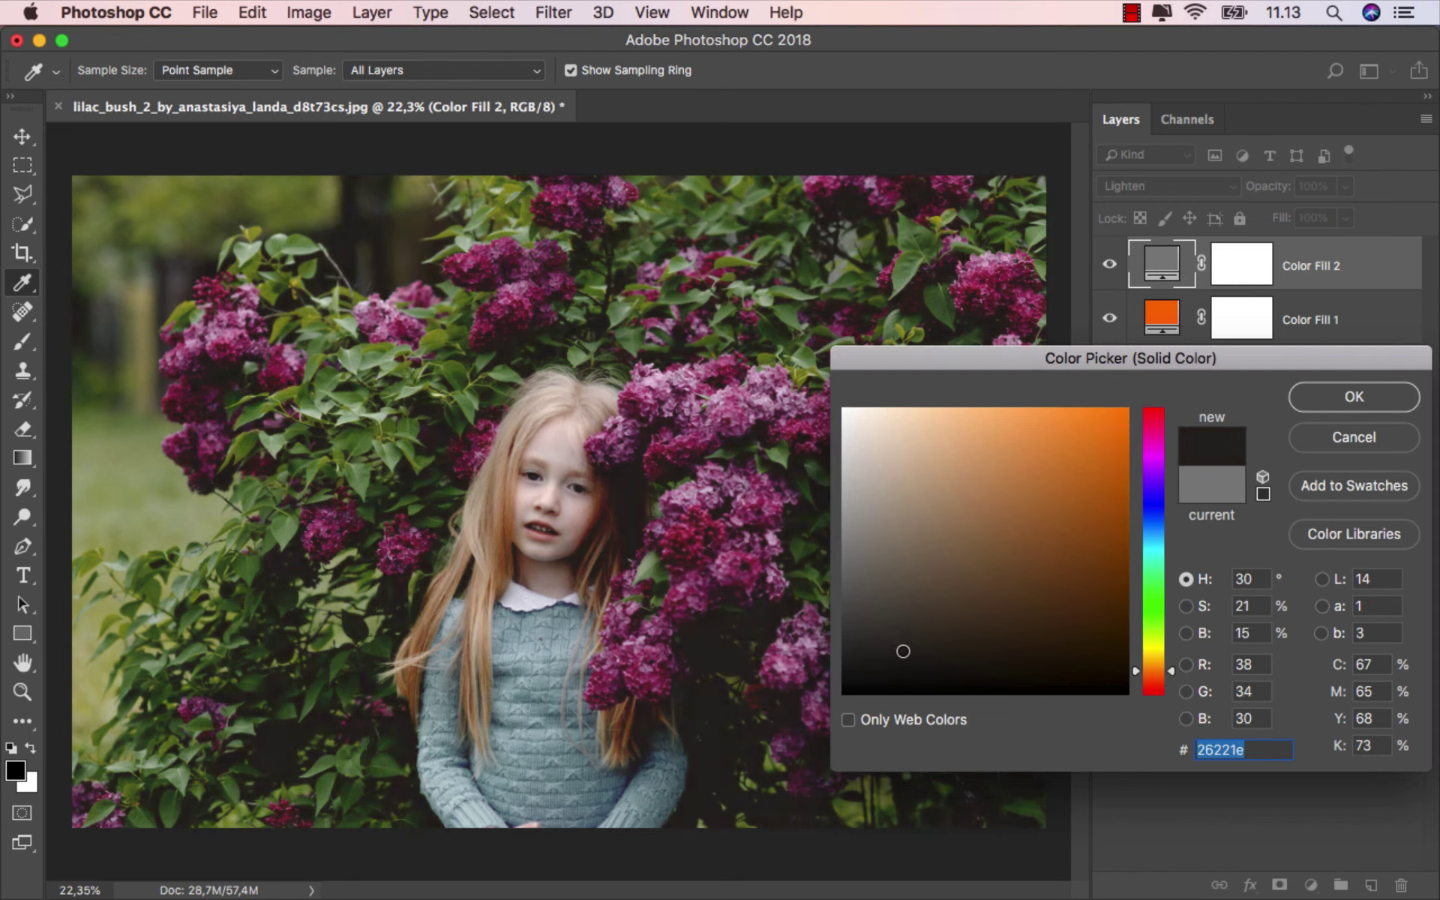
pyautogui.click(1325, 394)
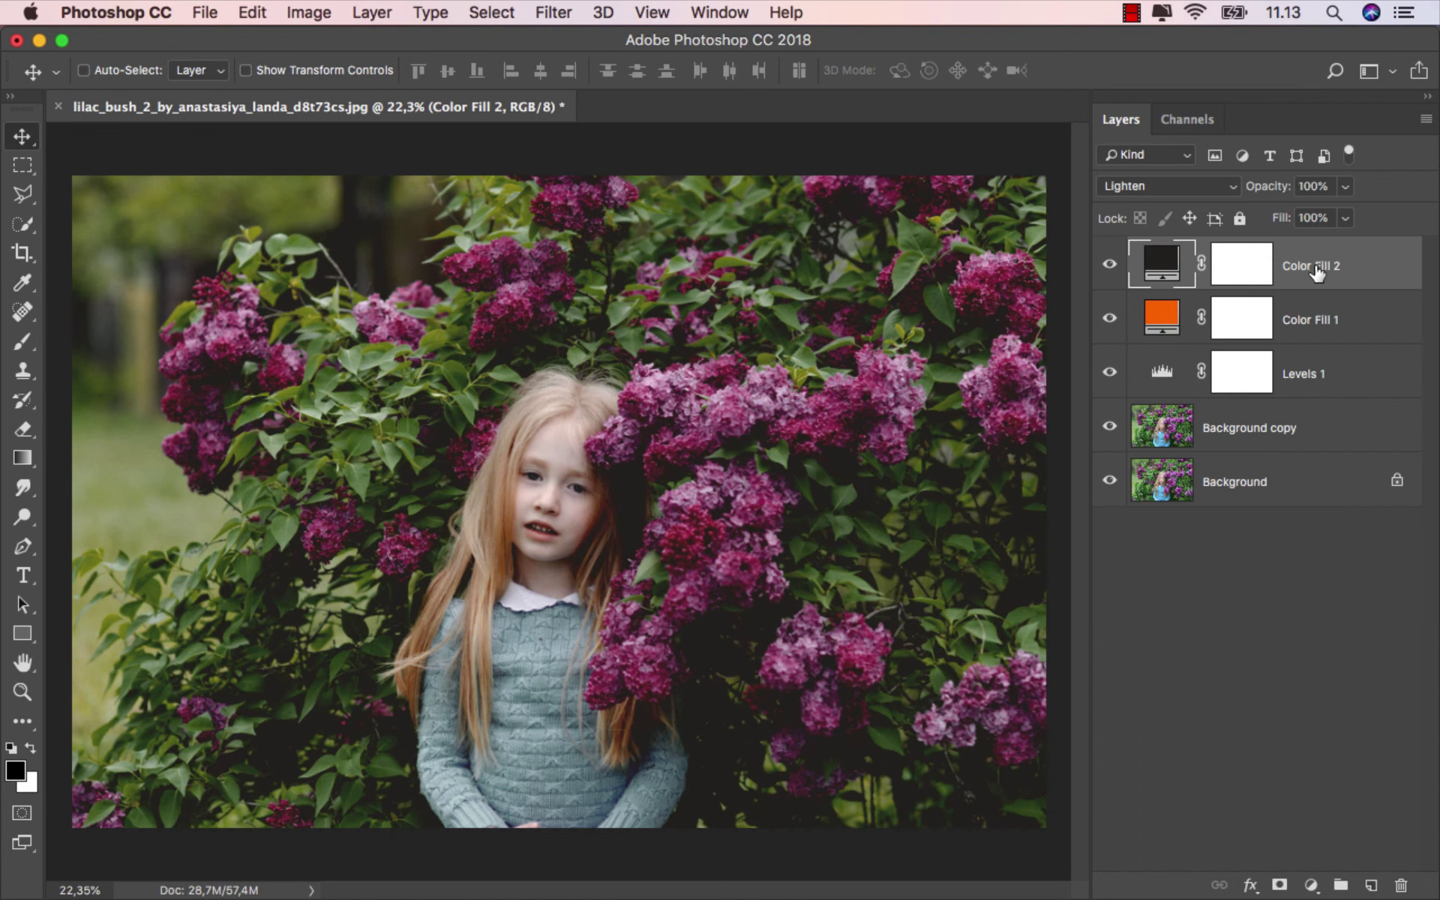
pyautogui.click(1311, 885)
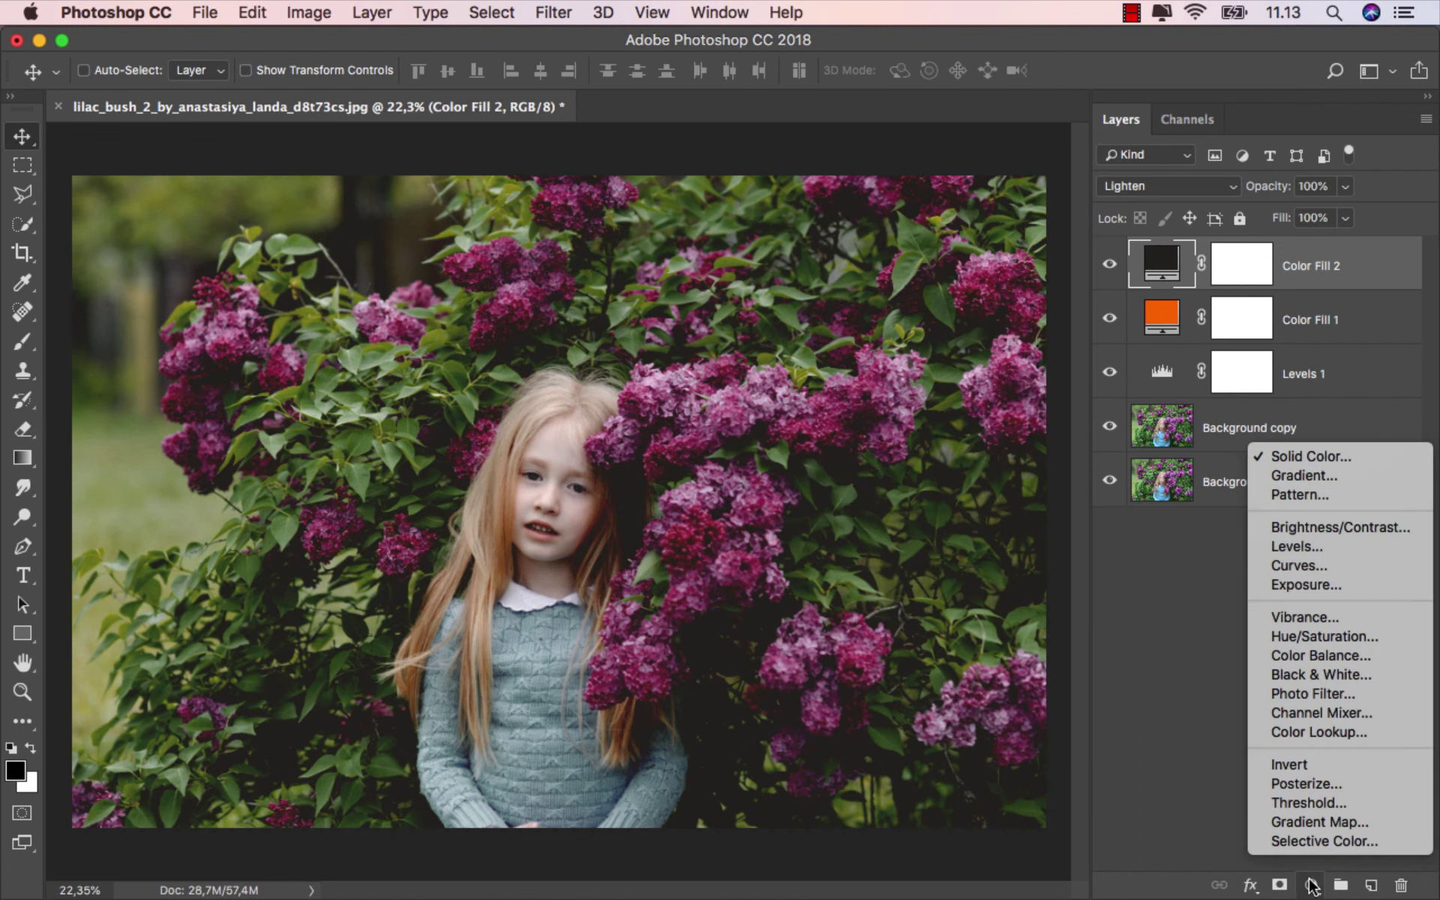
# Step: Add a Hue/Saturation layer with Magentas hue at +100, turning the lilacs red, and compare
pyautogui.click(1339, 637)
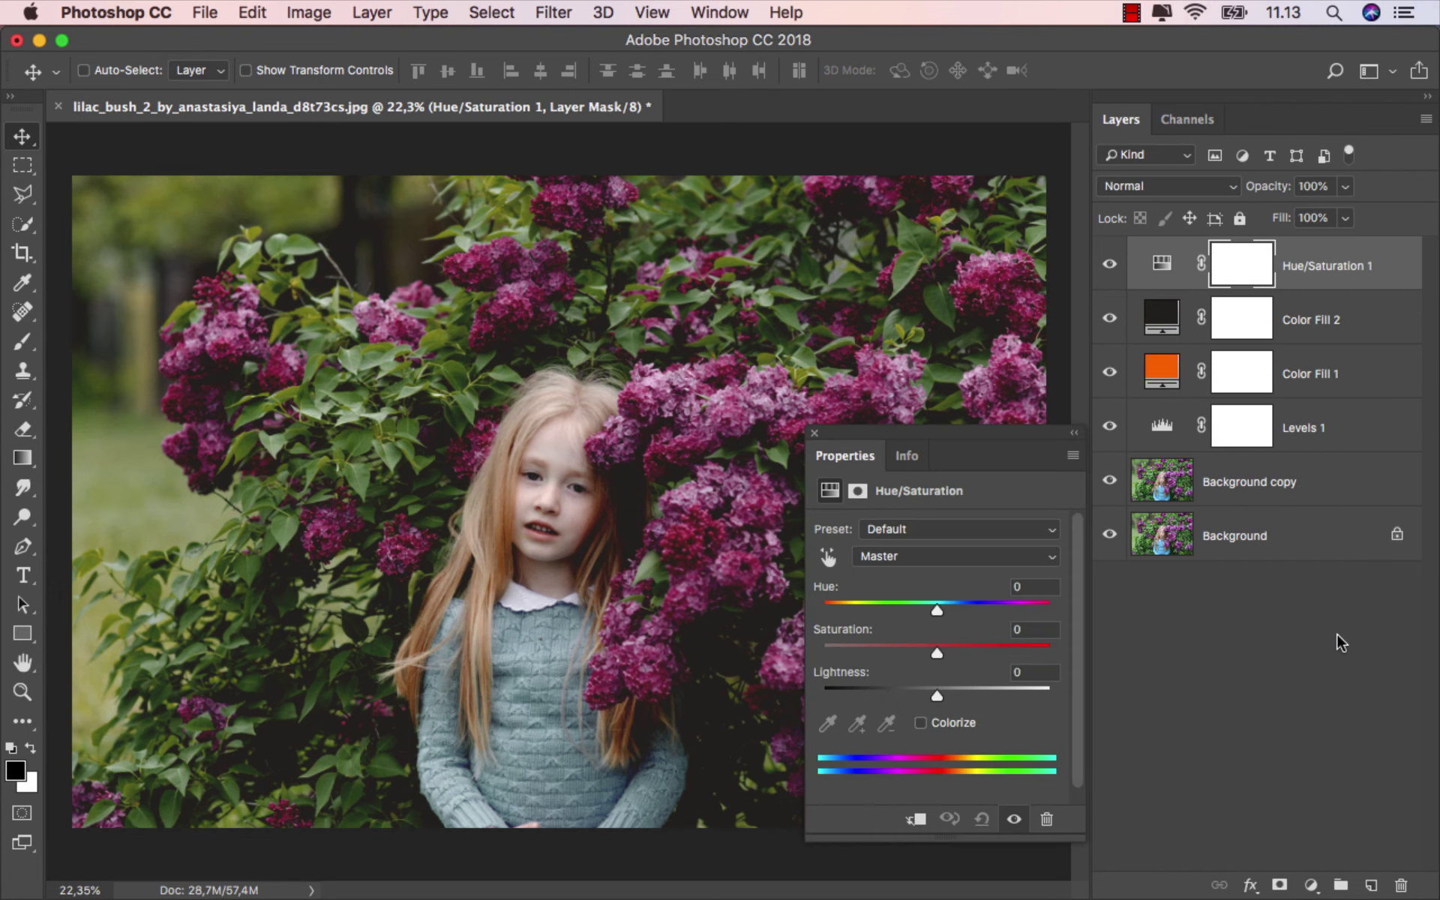
pyautogui.click(947, 559)
pyautogui.click(945, 653)
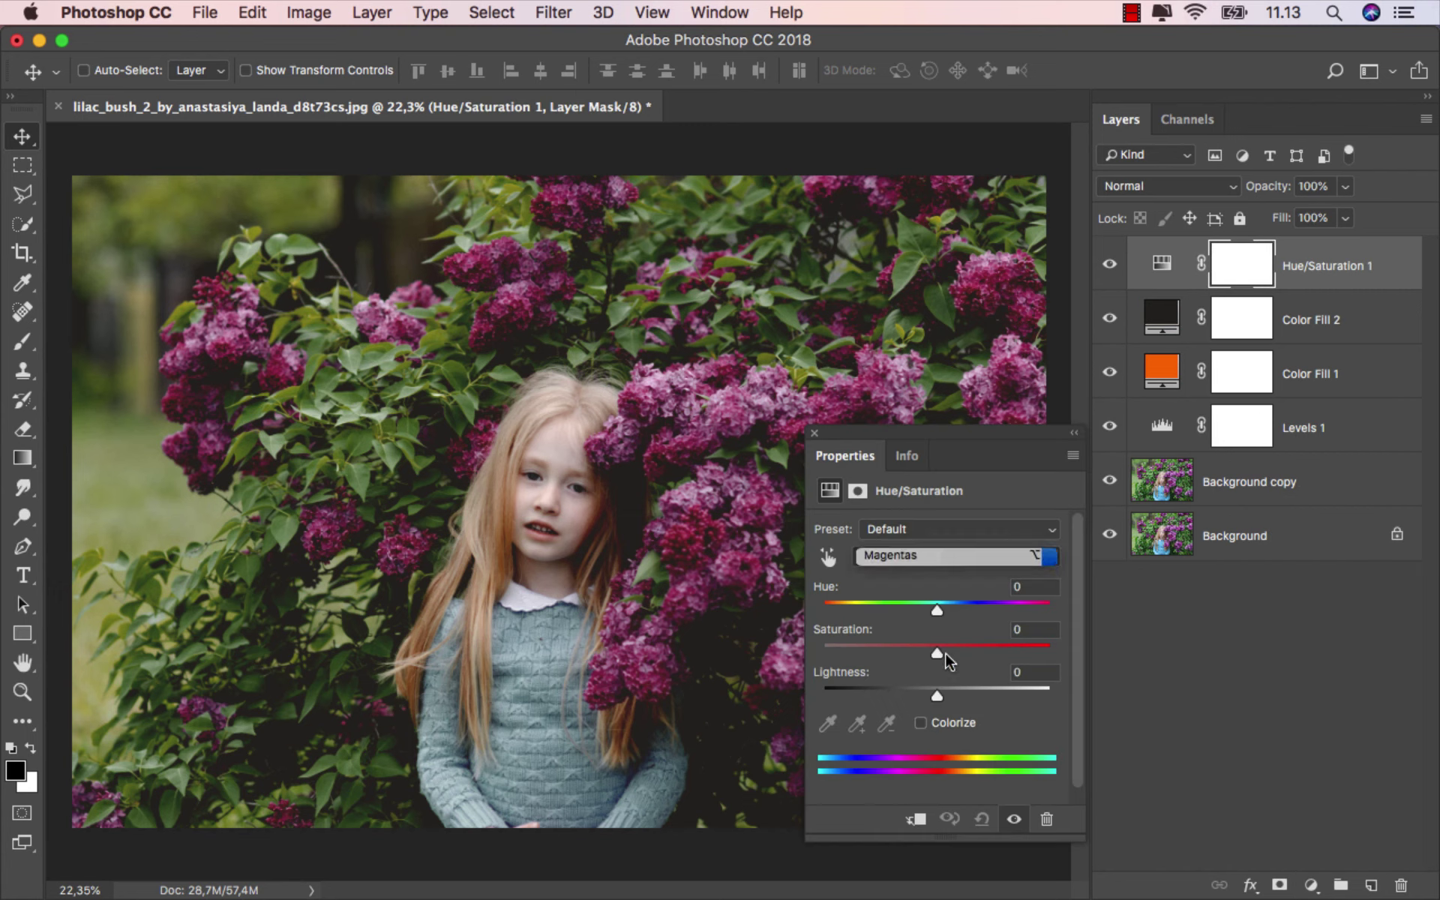
pyautogui.moveTo(938, 607); pyautogui.dragTo(1013, 600)
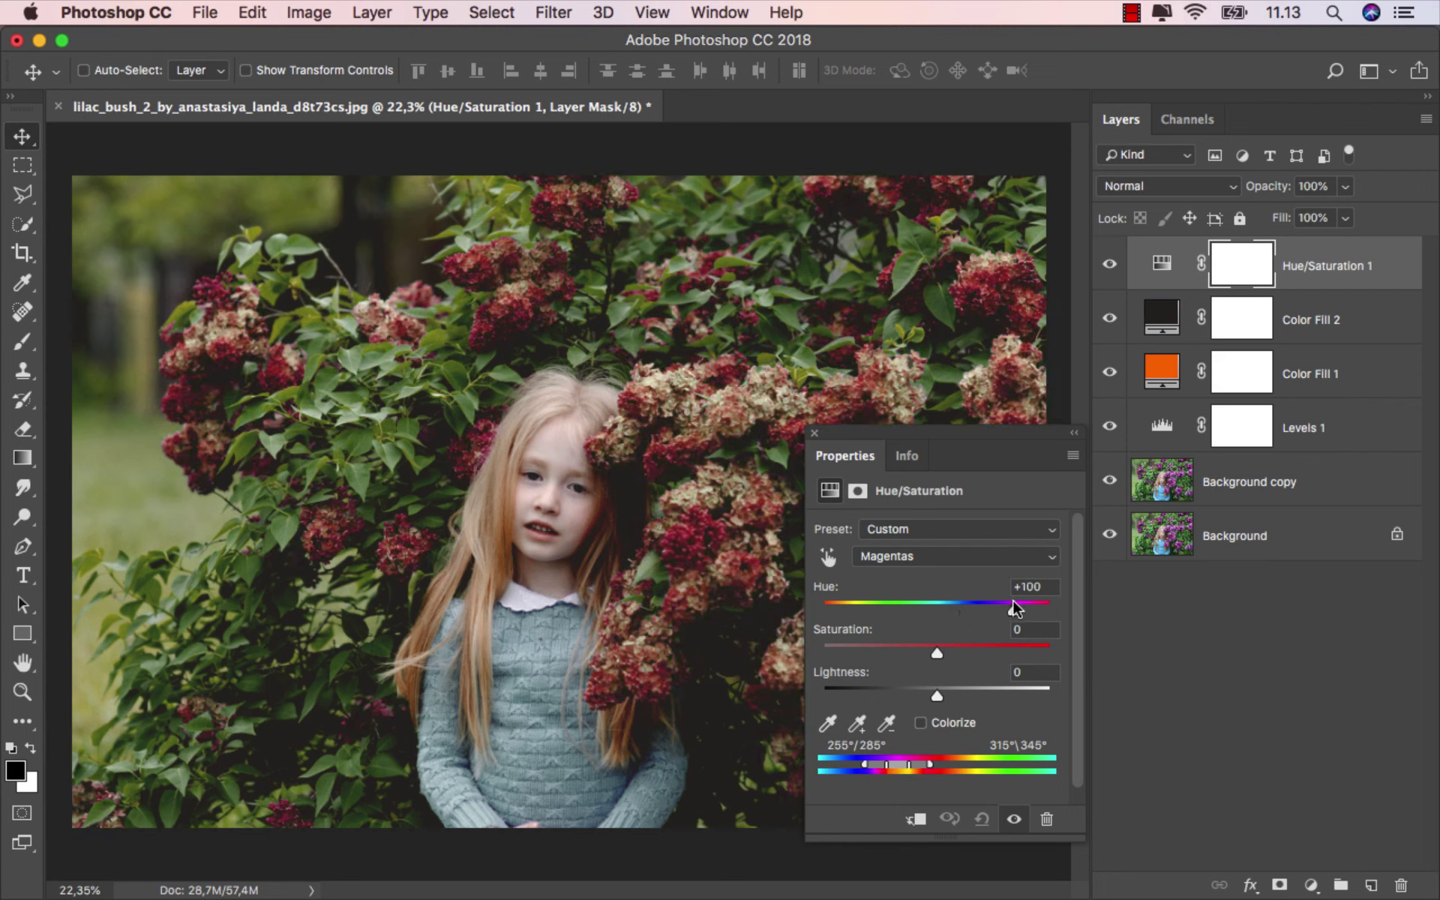
pyautogui.click(813, 433)
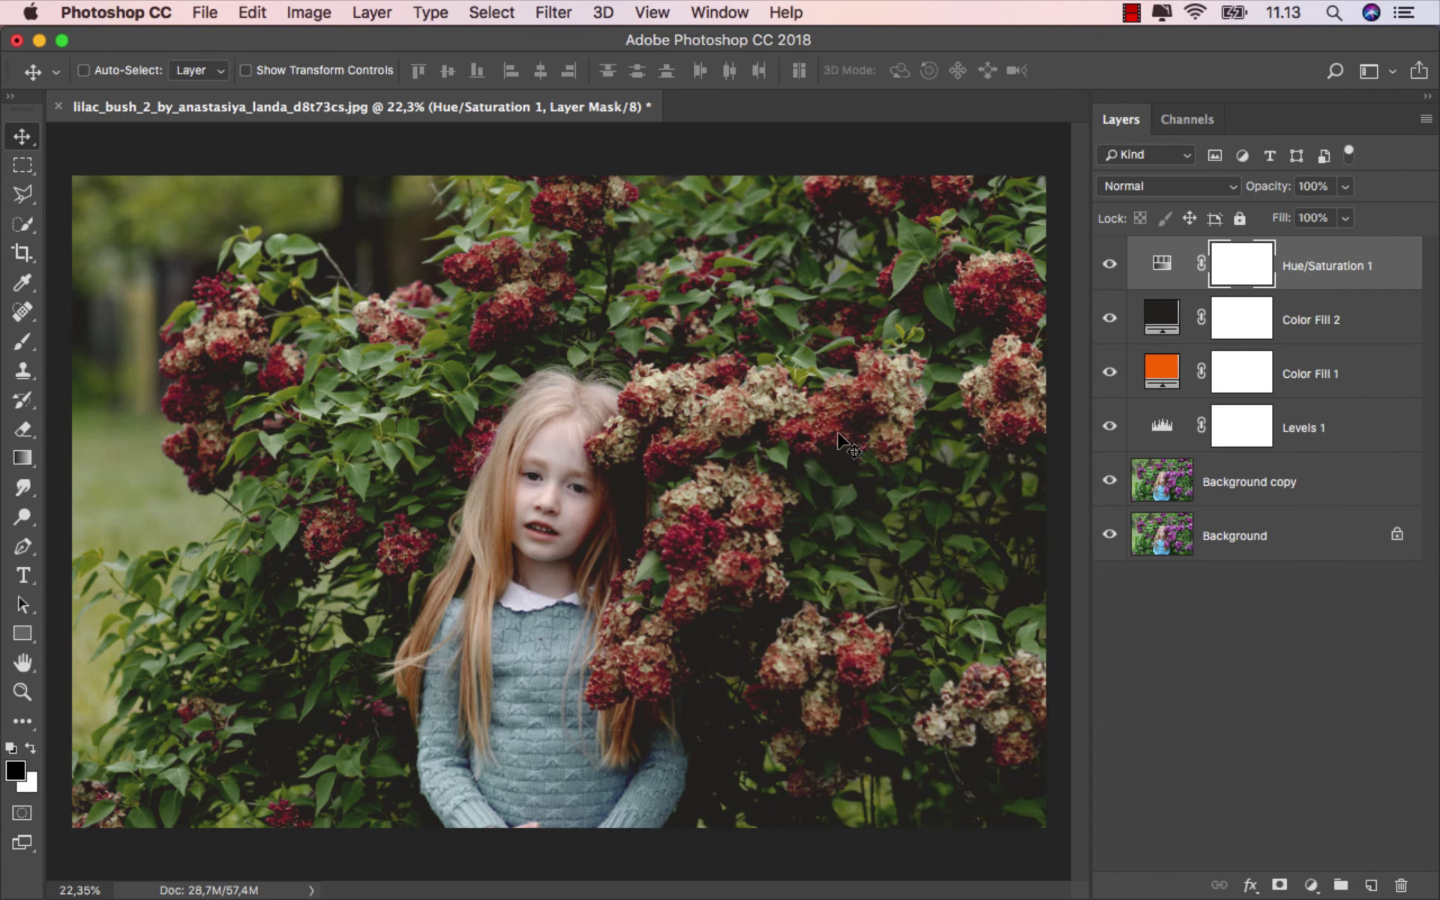
pyautogui.click(1110, 263)
# Step: Add a Channel Mixer with Red output at Red +174 and Blue −107, then compare
pyautogui.click(1322, 281)
pyautogui.click(1311, 885)
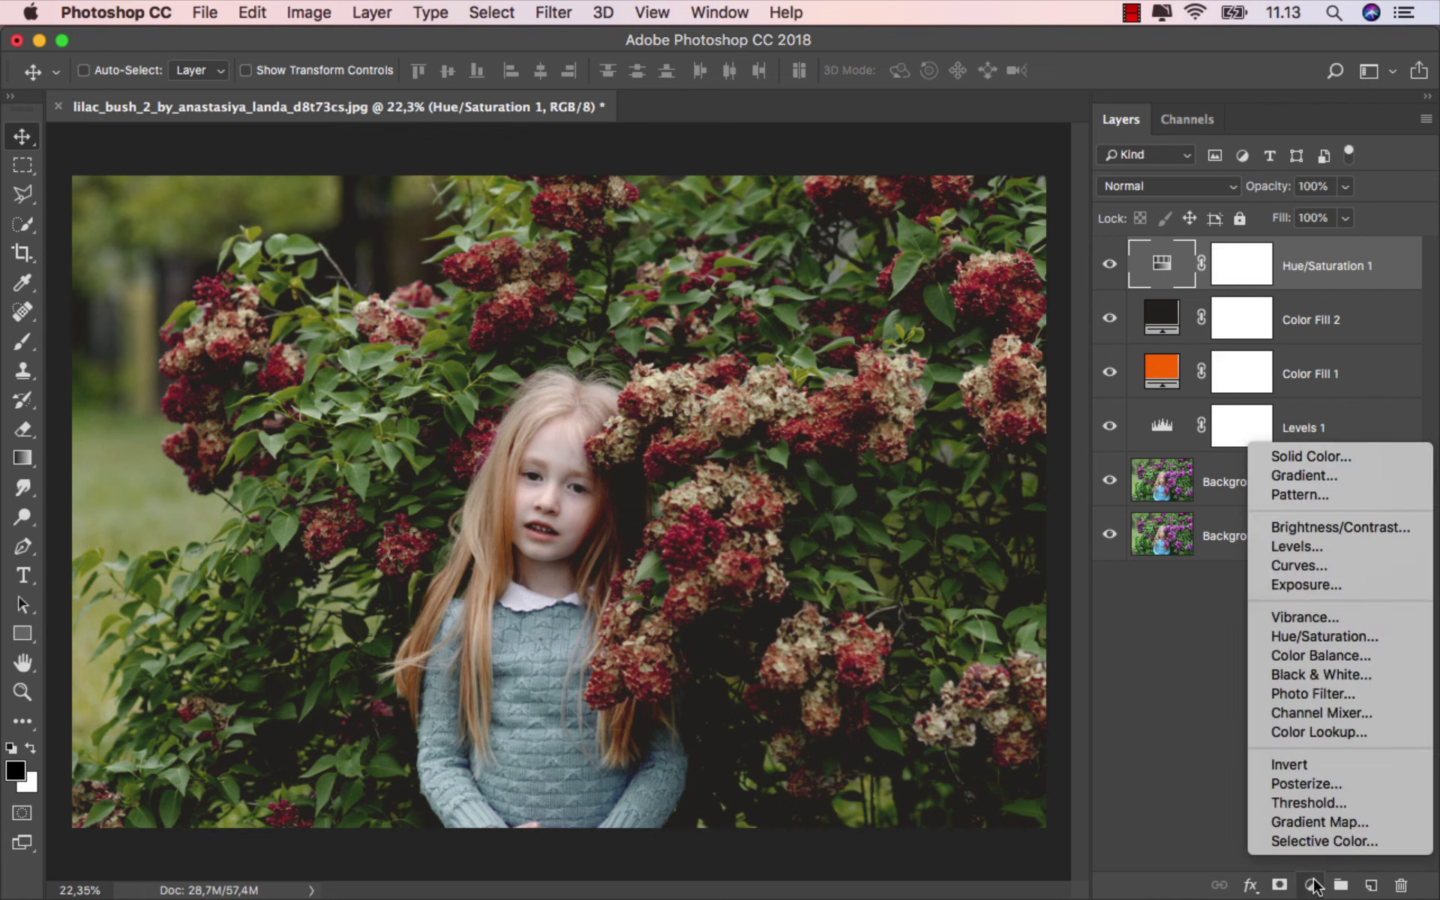
pyautogui.click(1348, 710)
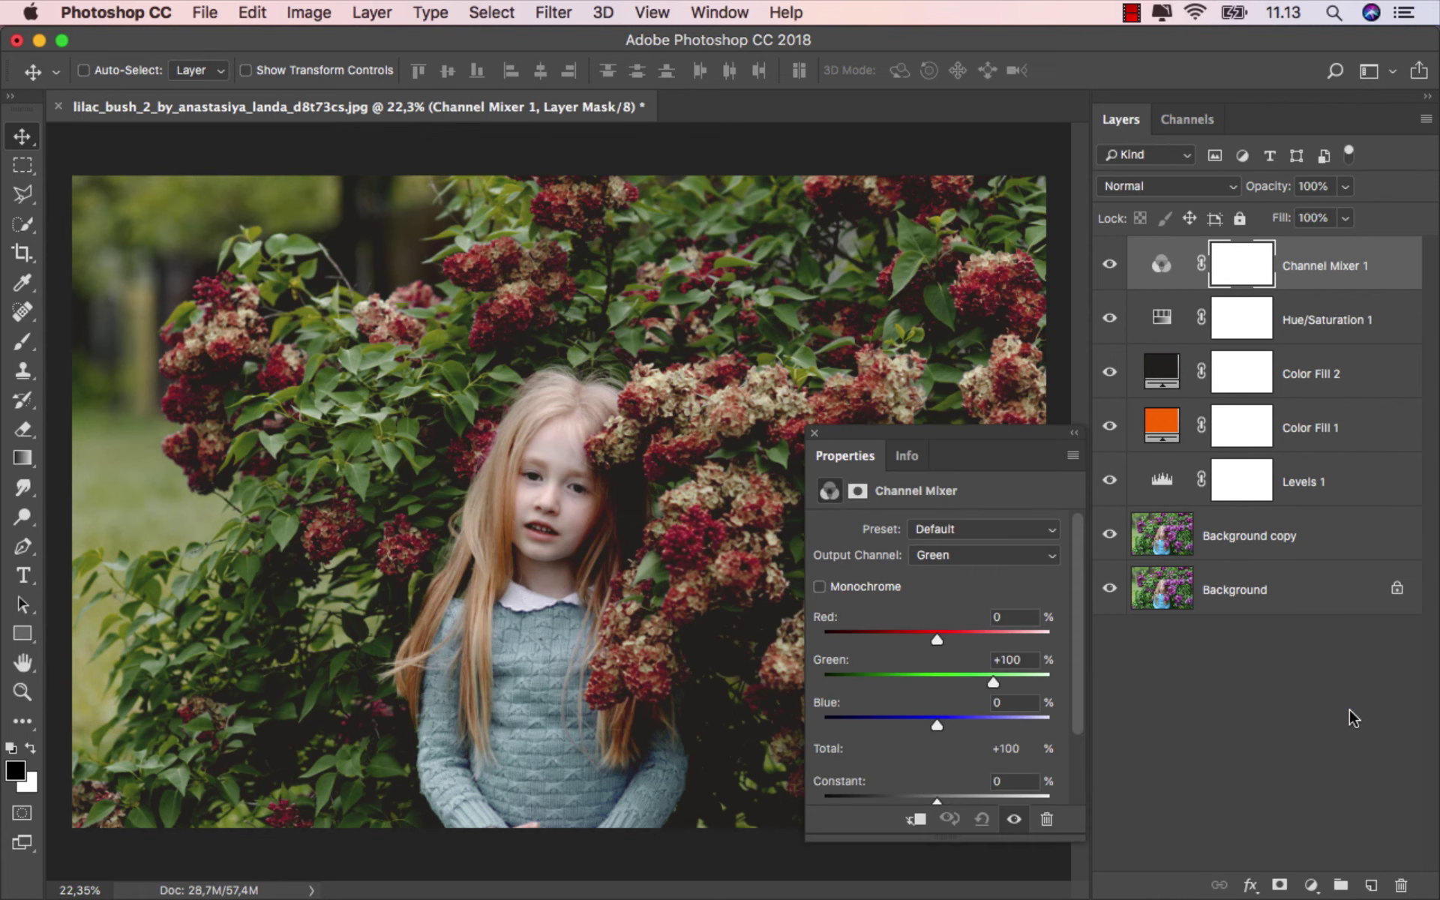
pyautogui.click(977, 556)
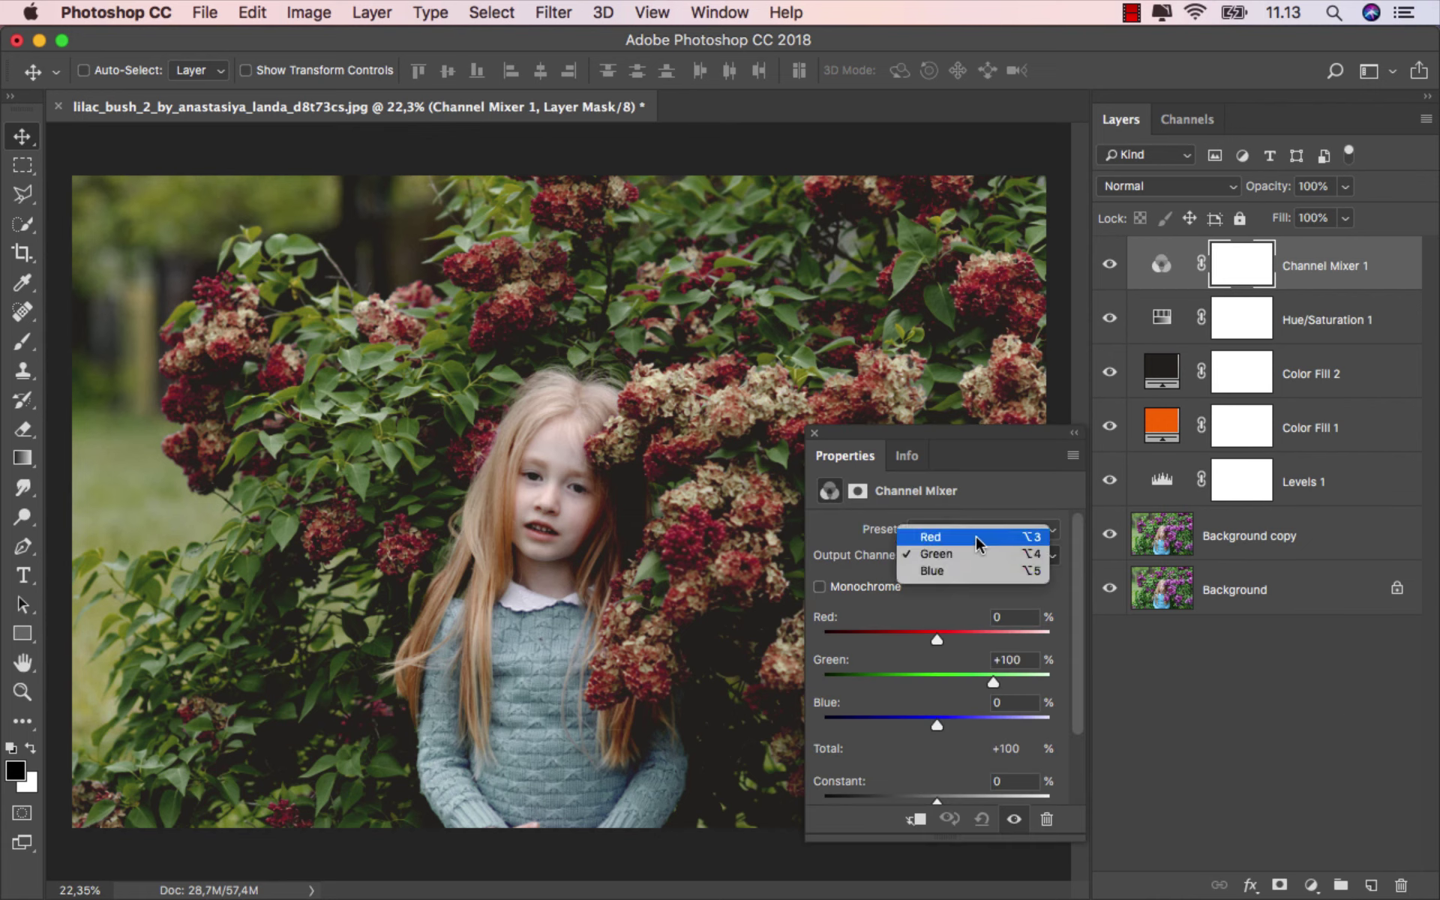
pyautogui.click(975, 536)
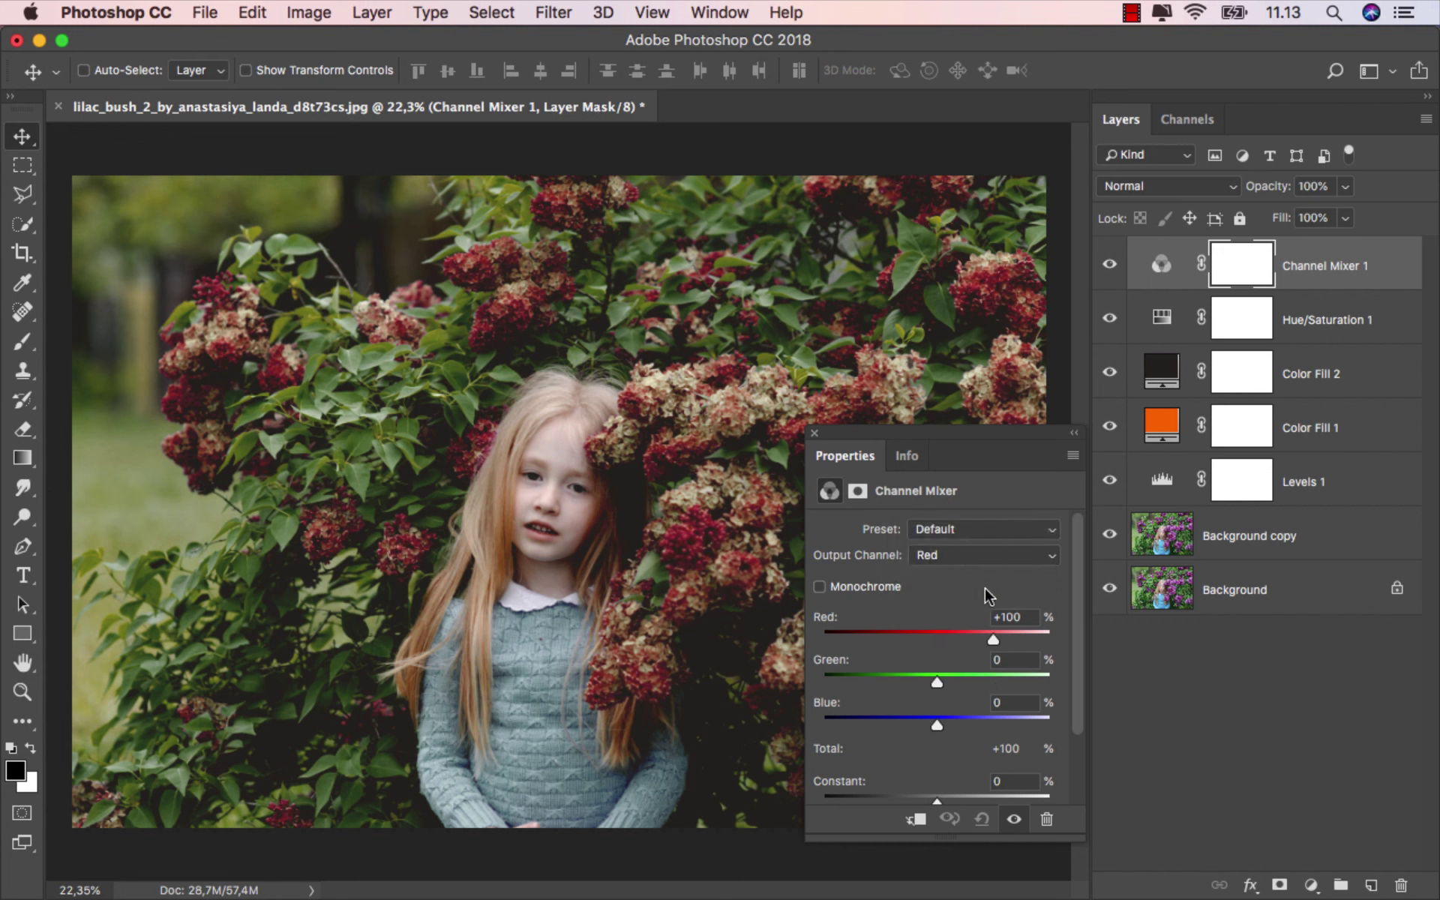
pyautogui.moveTo(992, 637); pyautogui.dragTo(1035, 632)
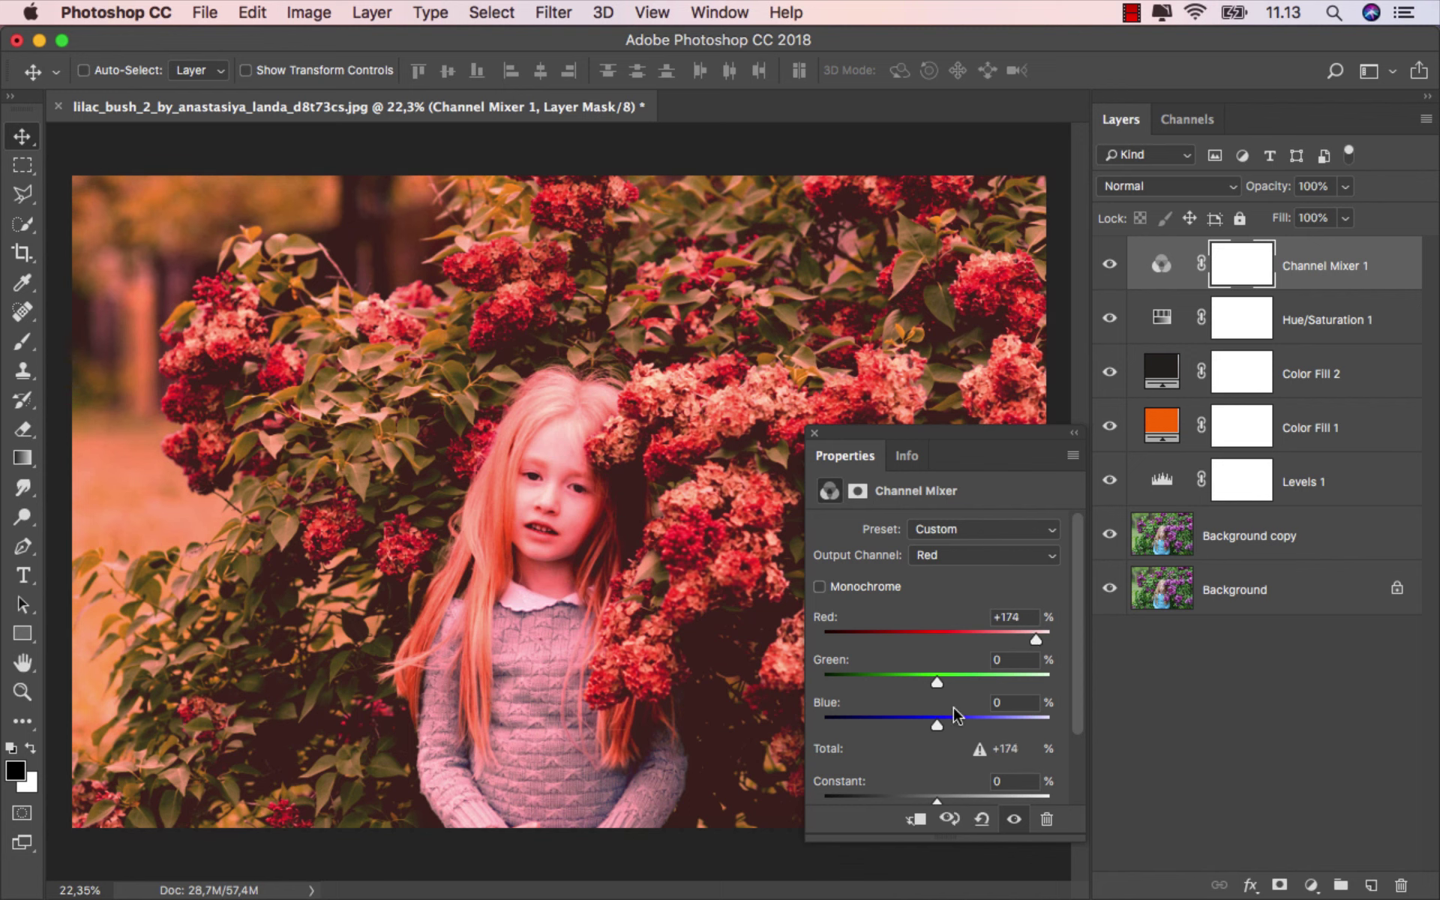
pyautogui.moveTo(924, 726); pyautogui.dragTo(875, 732)
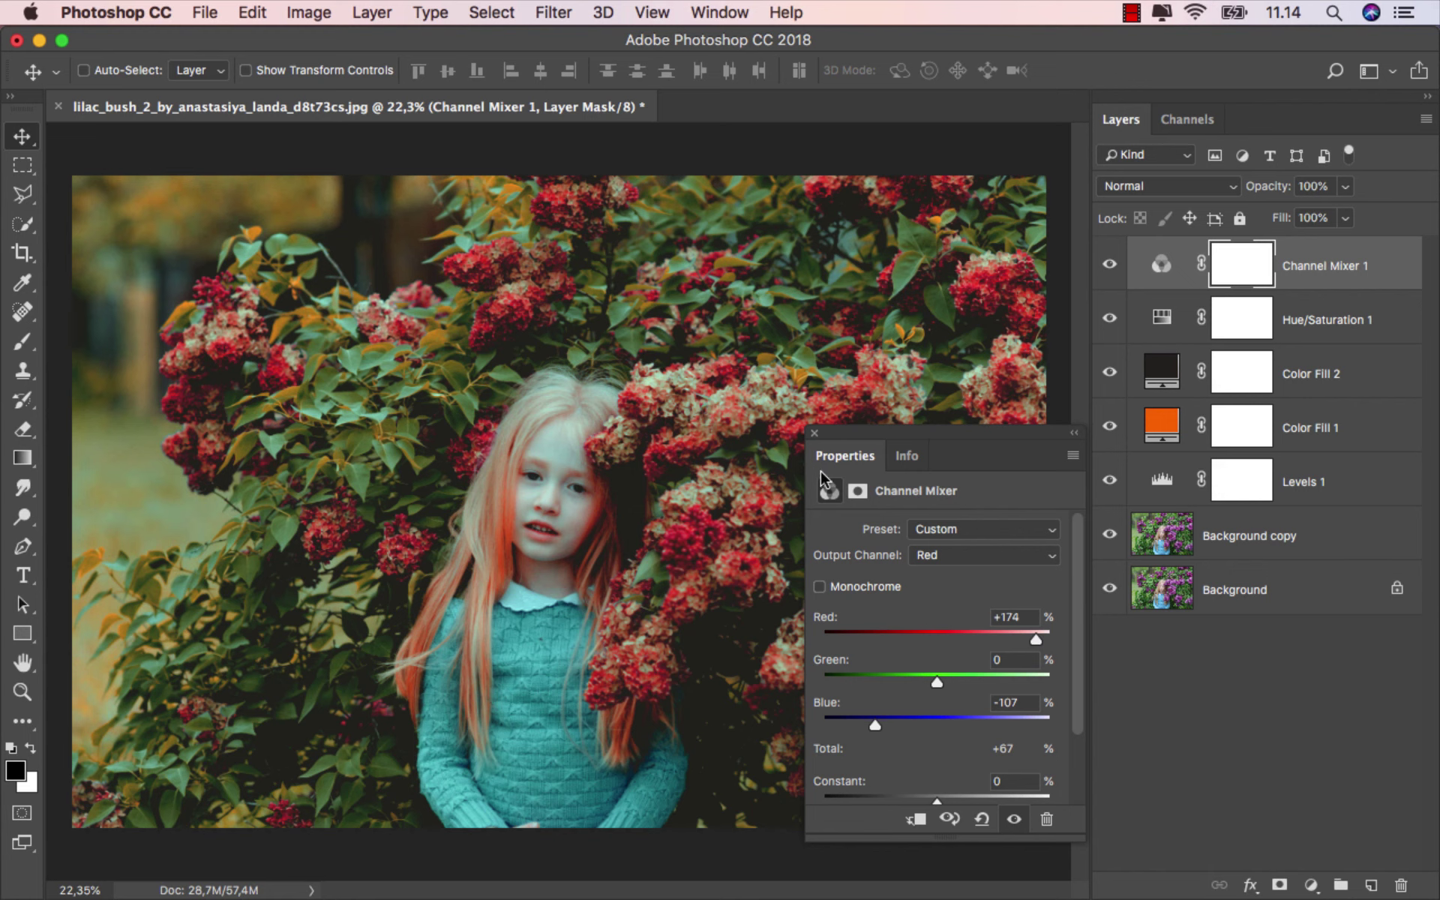
pyautogui.click(1108, 266)
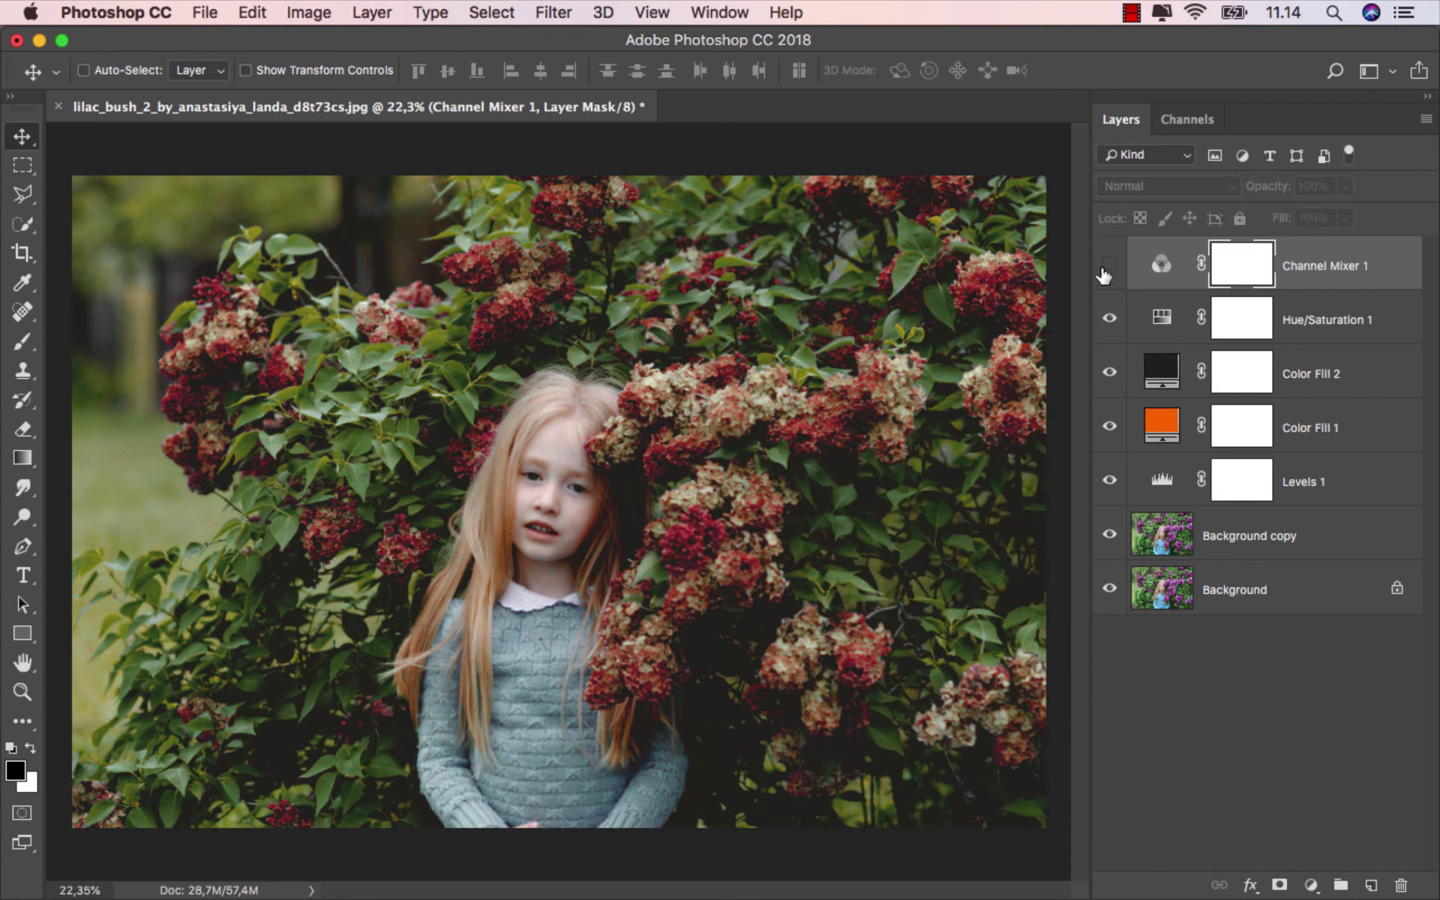
pyautogui.click(1108, 265)
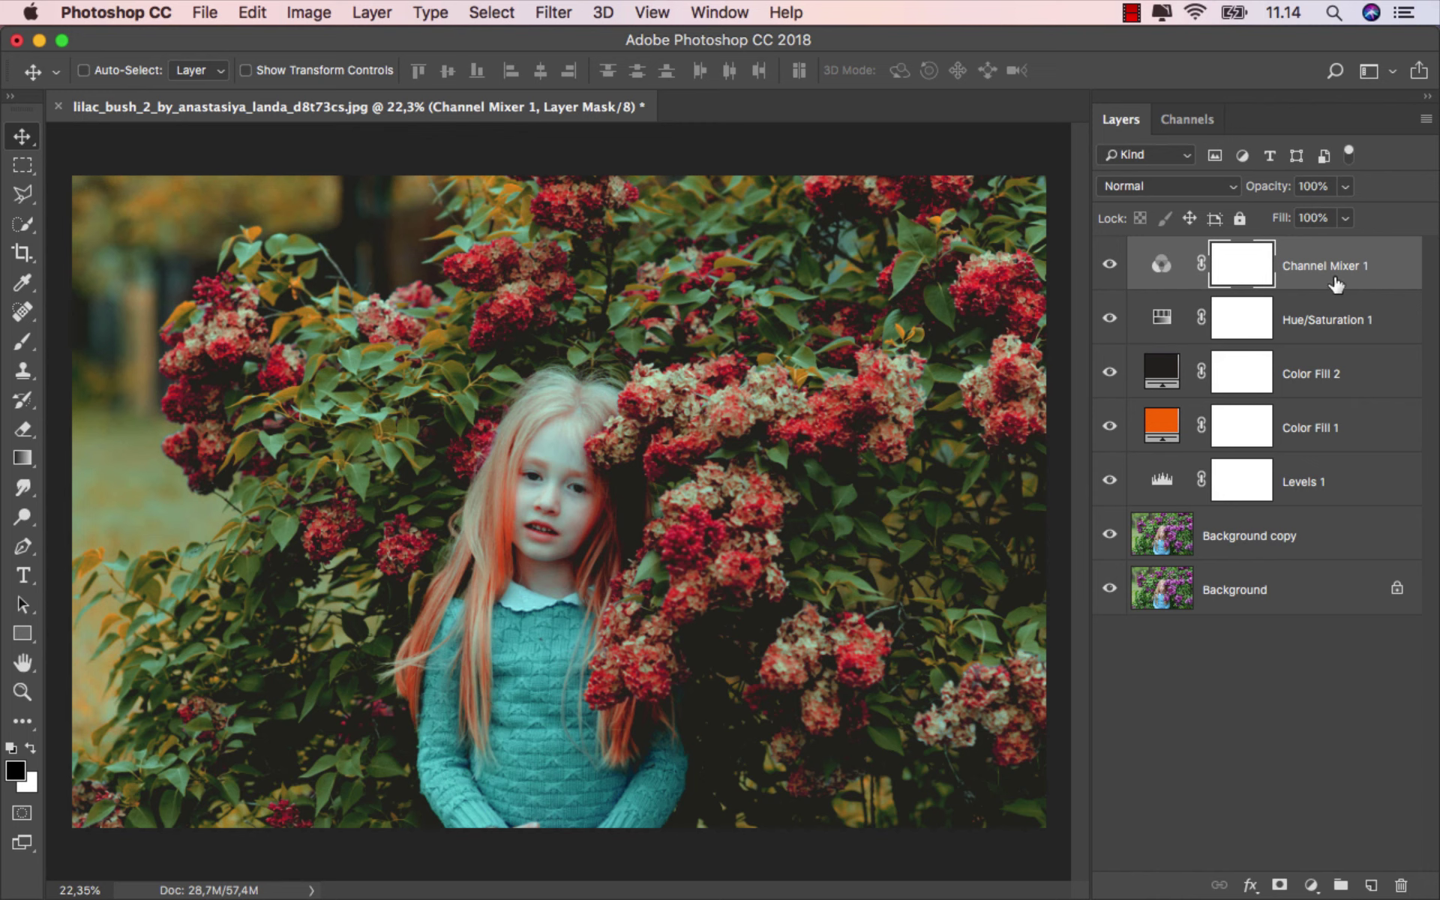
pyautogui.click(1339, 283)
# Step: Add Channel Mixer 2 with Green output at Red −19, Green +105, Blue +19, then compare
pyautogui.click(1311, 886)
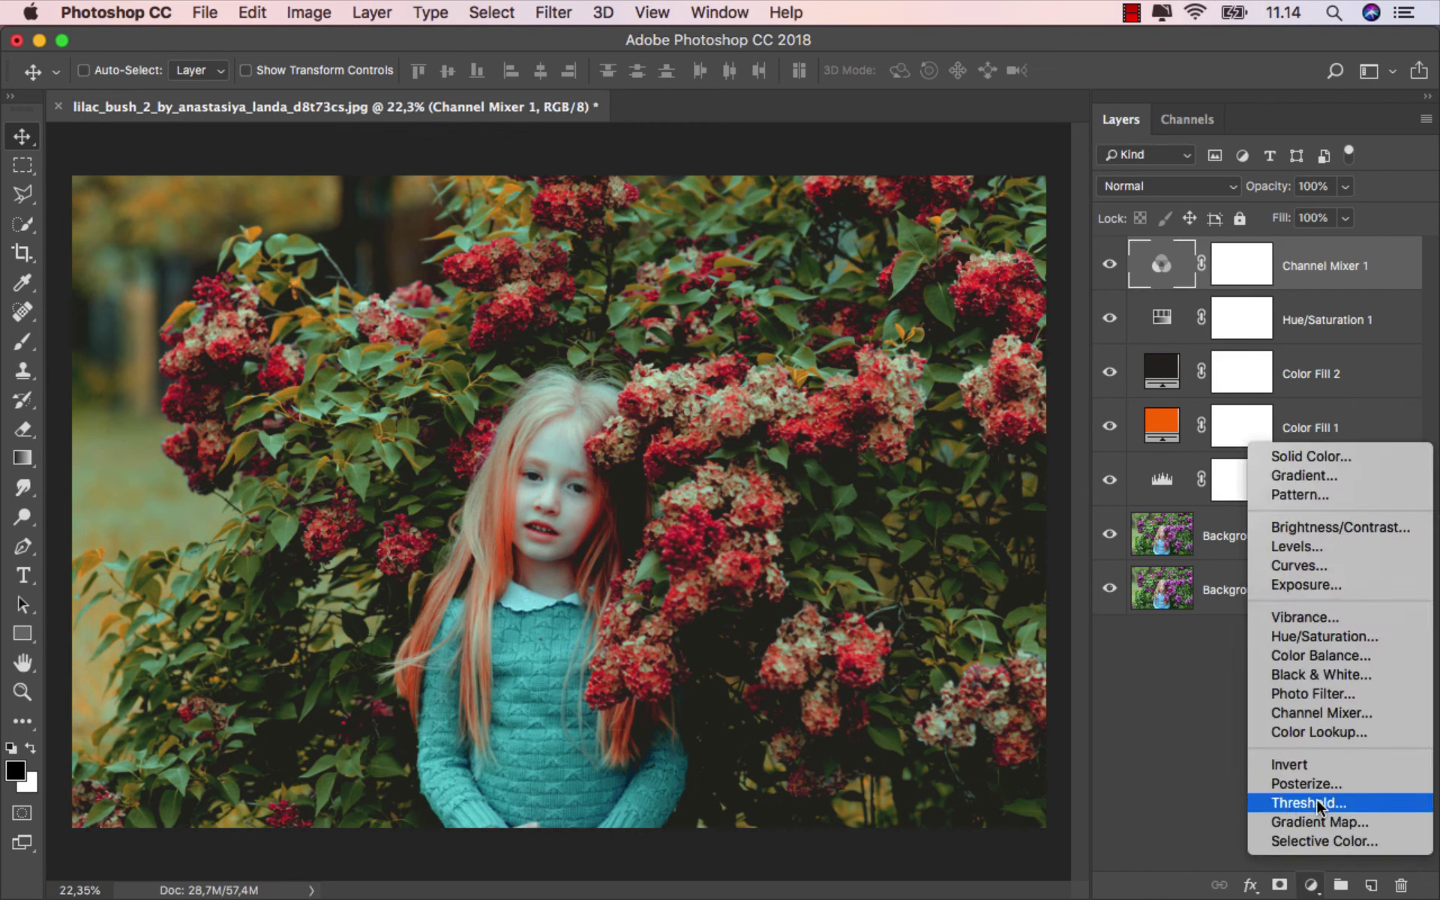
pyautogui.click(1342, 713)
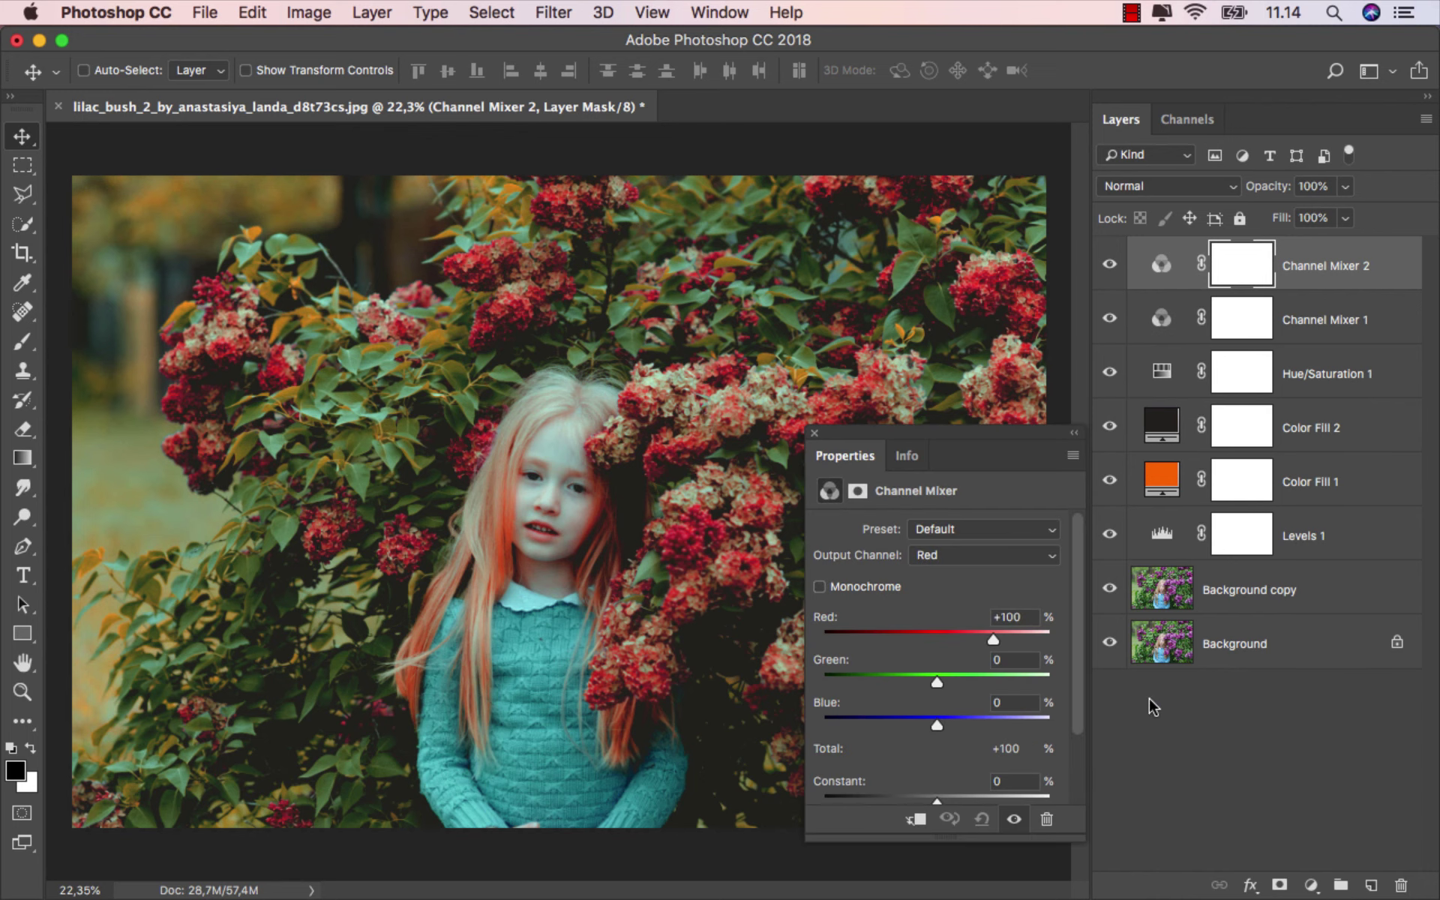
pyautogui.click(960, 558)
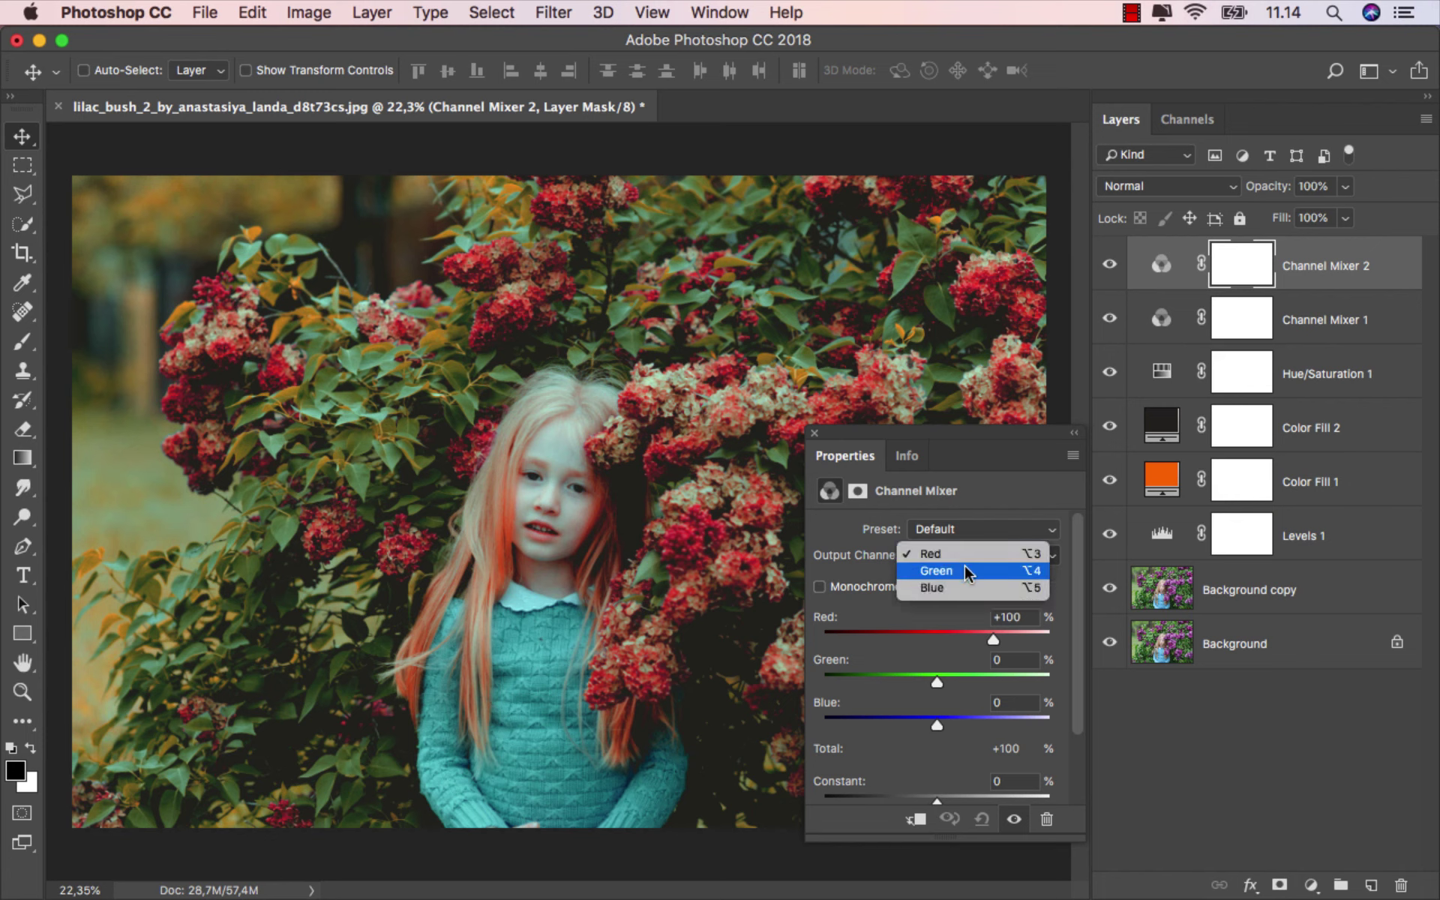
pyautogui.click(965, 567)
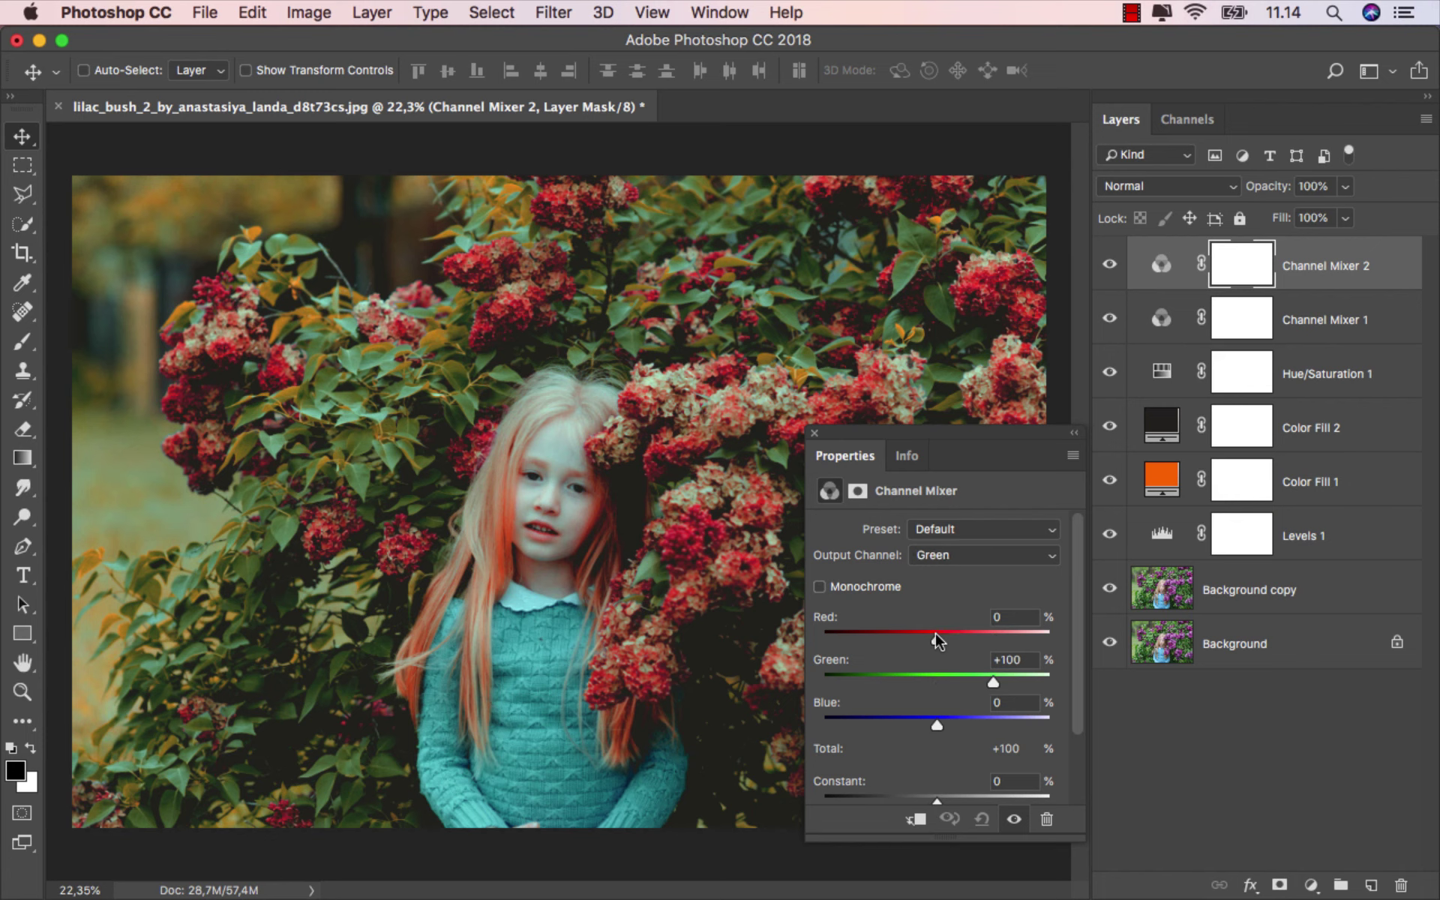
pyautogui.moveTo(934, 634); pyautogui.dragTo(925, 637)
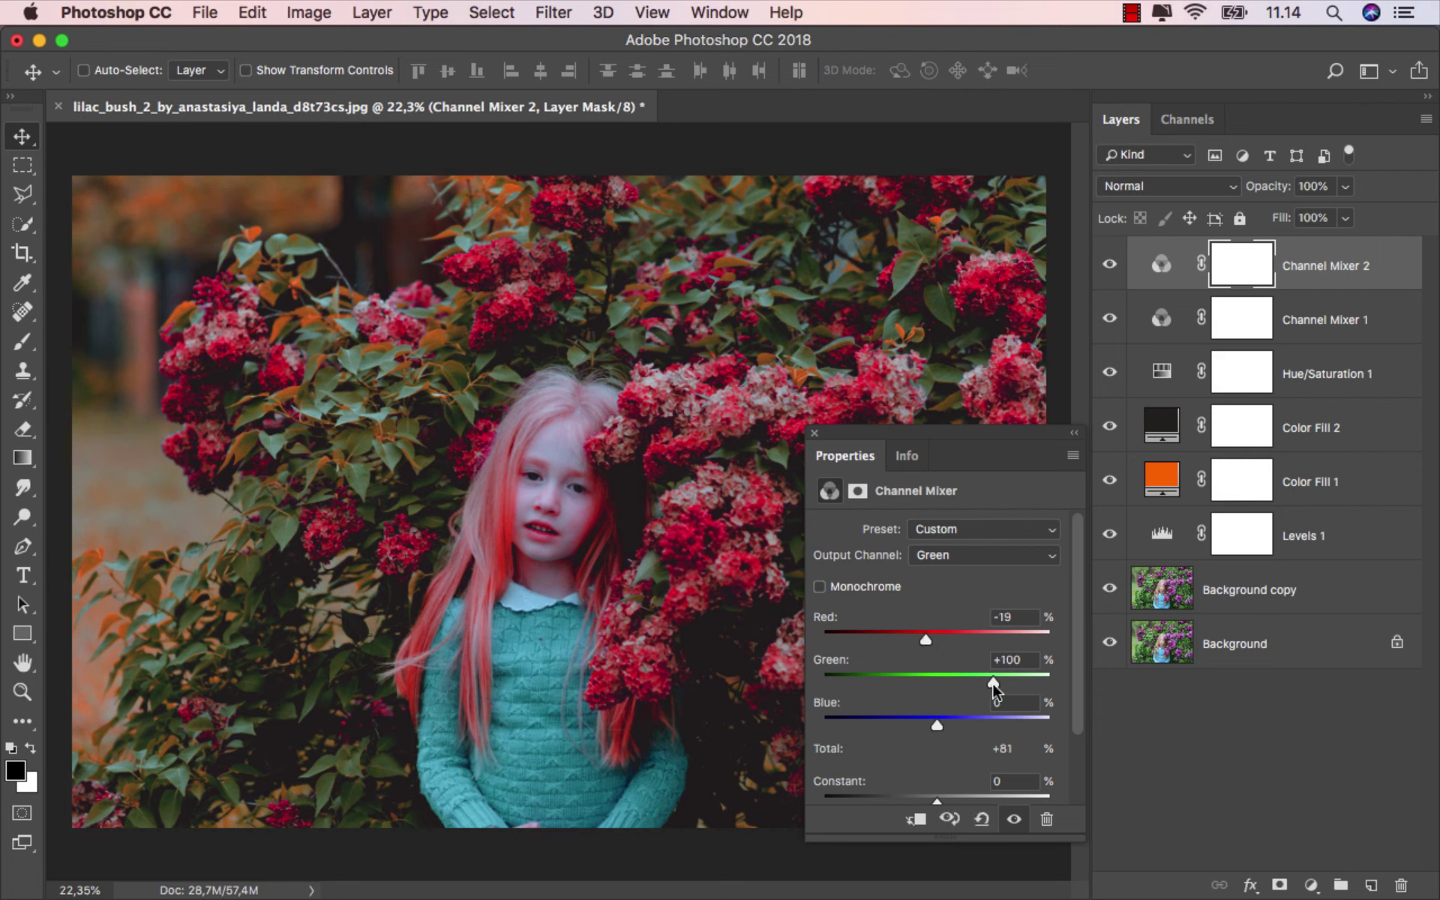
pyautogui.moveTo(993, 684); pyautogui.dragTo(996, 684)
pyautogui.moveTo(938, 725); pyautogui.dragTo(948, 724)
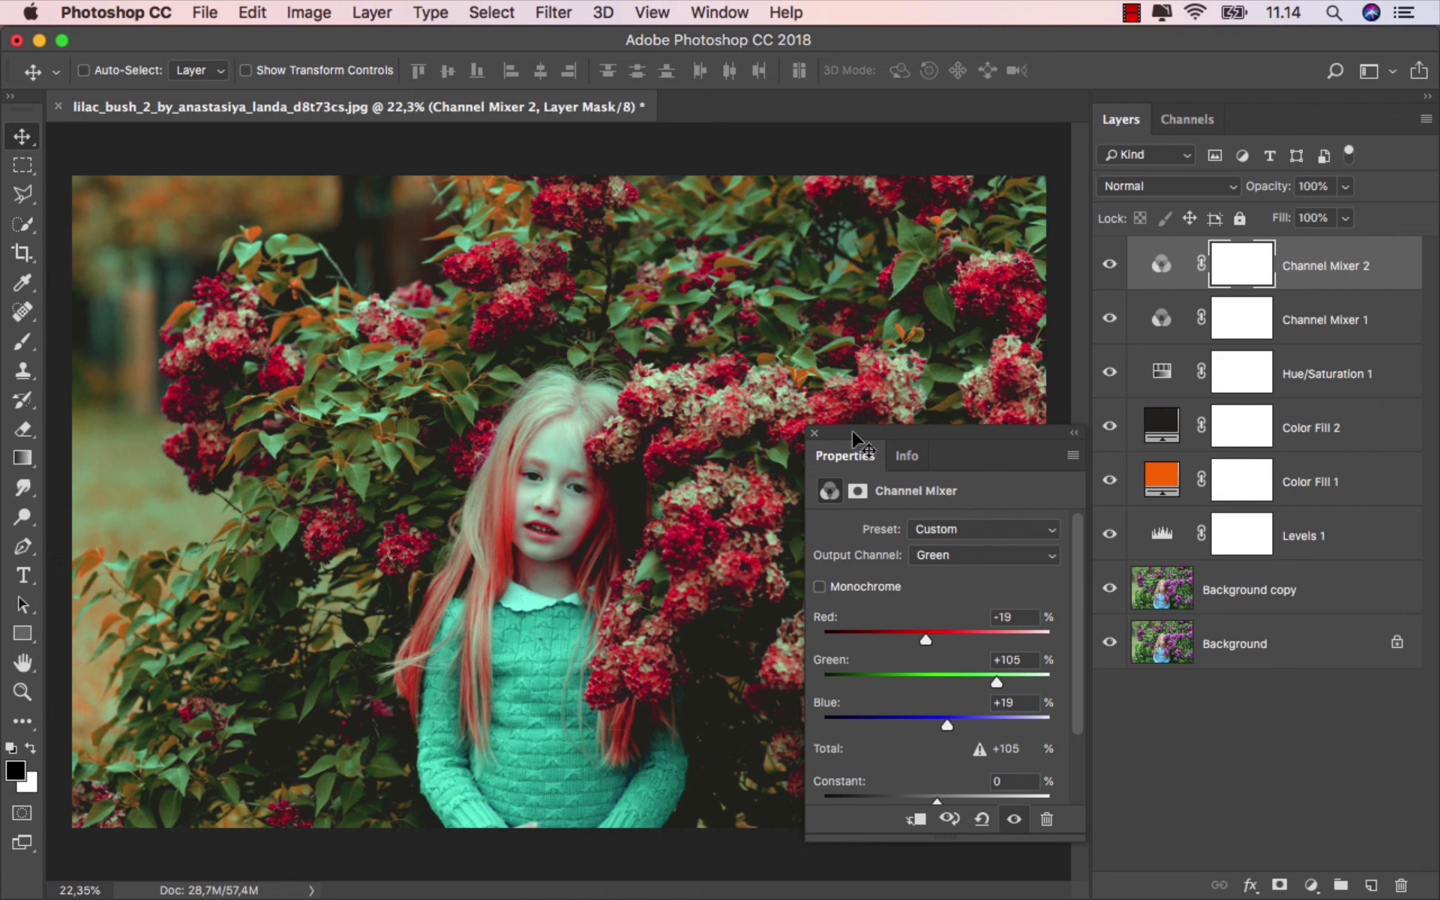
pyautogui.click(815, 432)
pyautogui.click(1109, 265)
pyautogui.click(1108, 266)
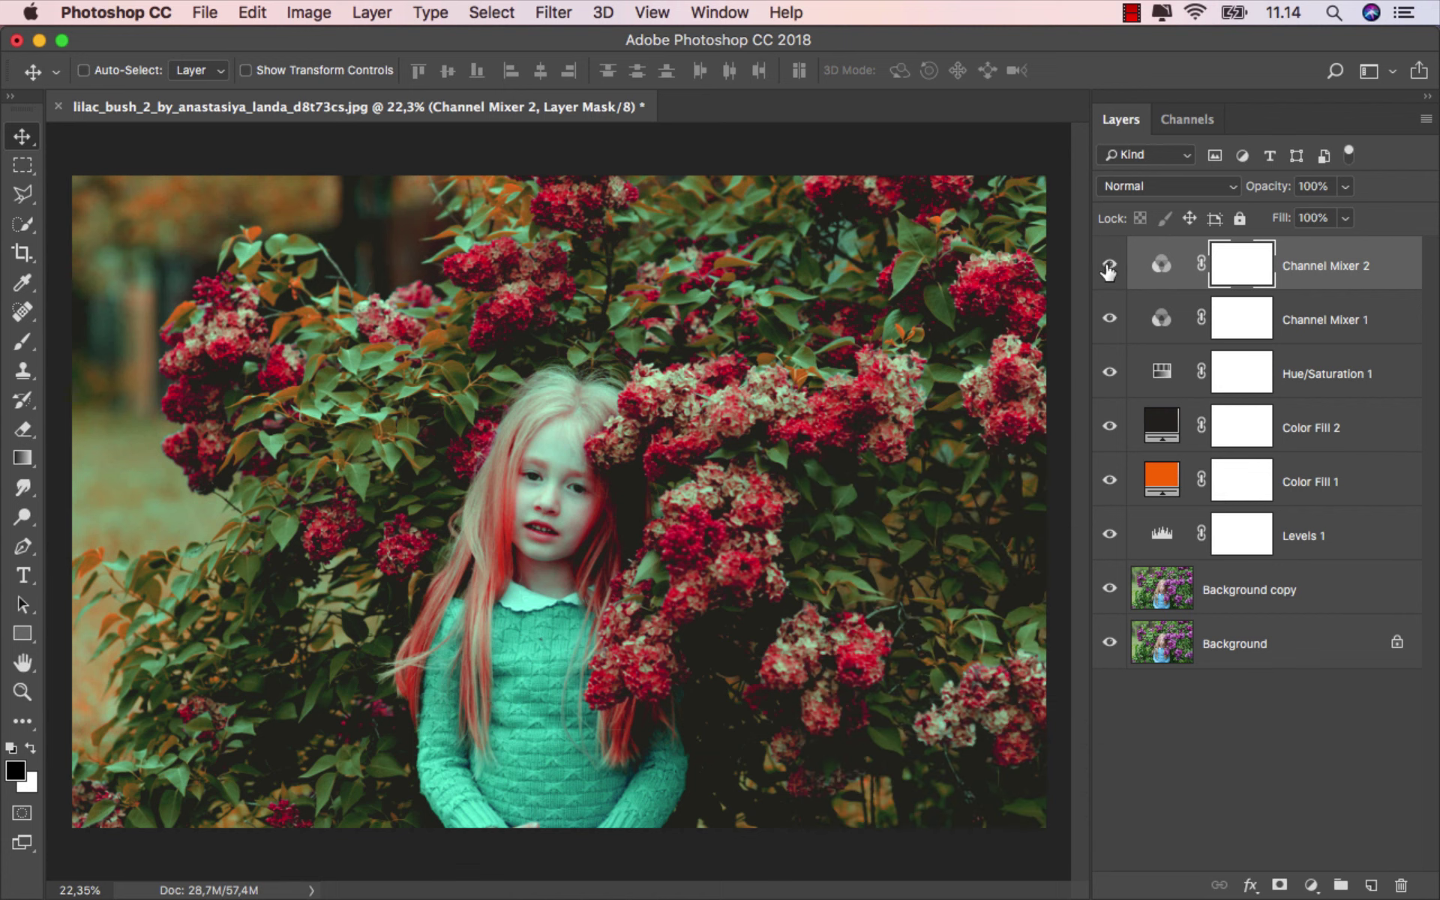
pyautogui.click(1335, 268)
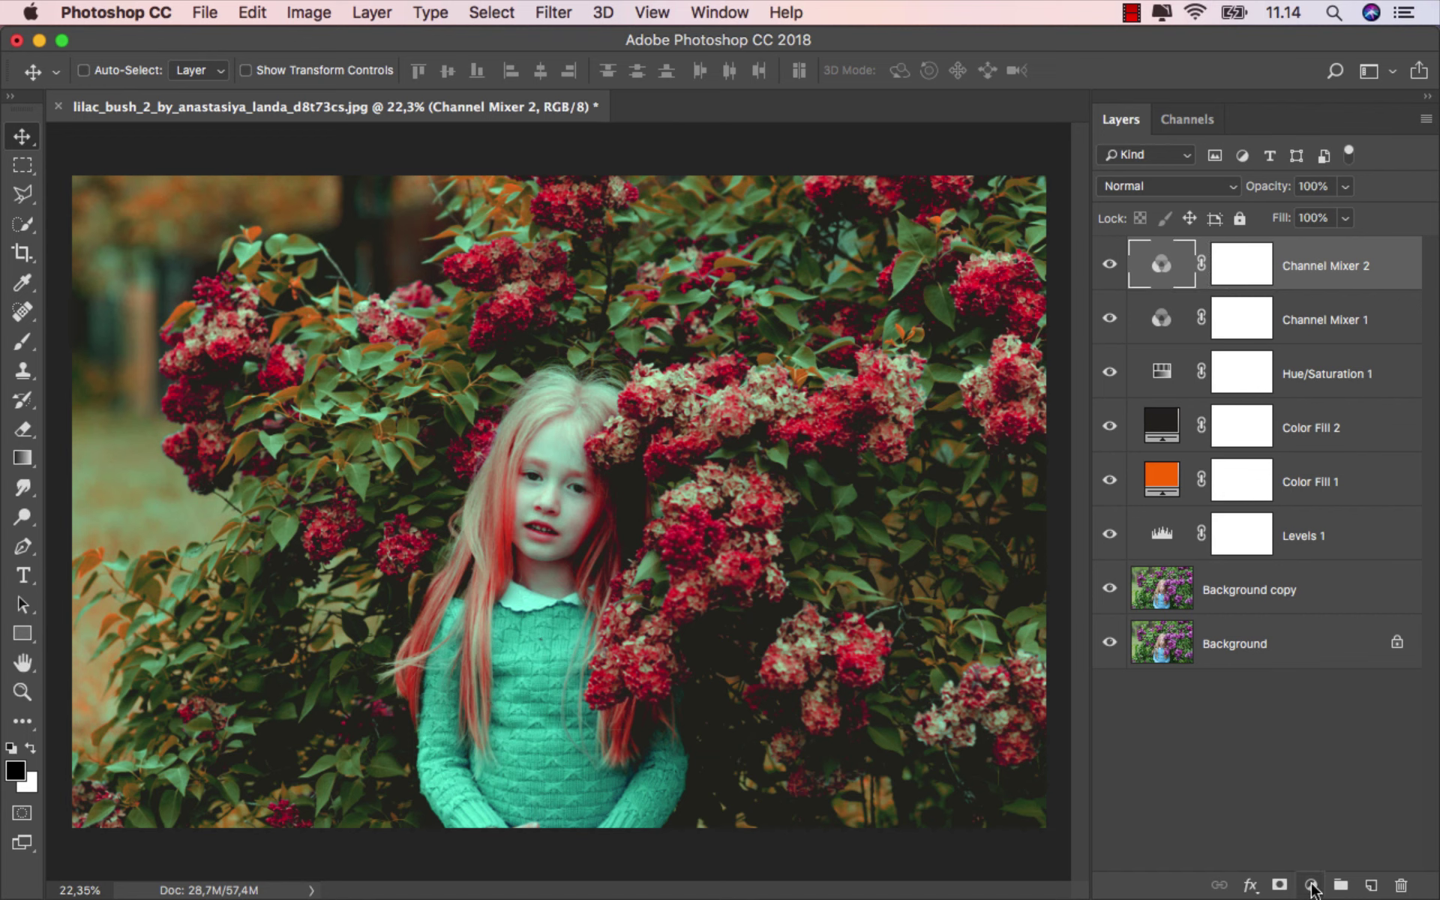
pyautogui.click(1311, 885)
# Step: Add a Selective Color layer with Reds Cyan raised to +56
pyautogui.click(1339, 872)
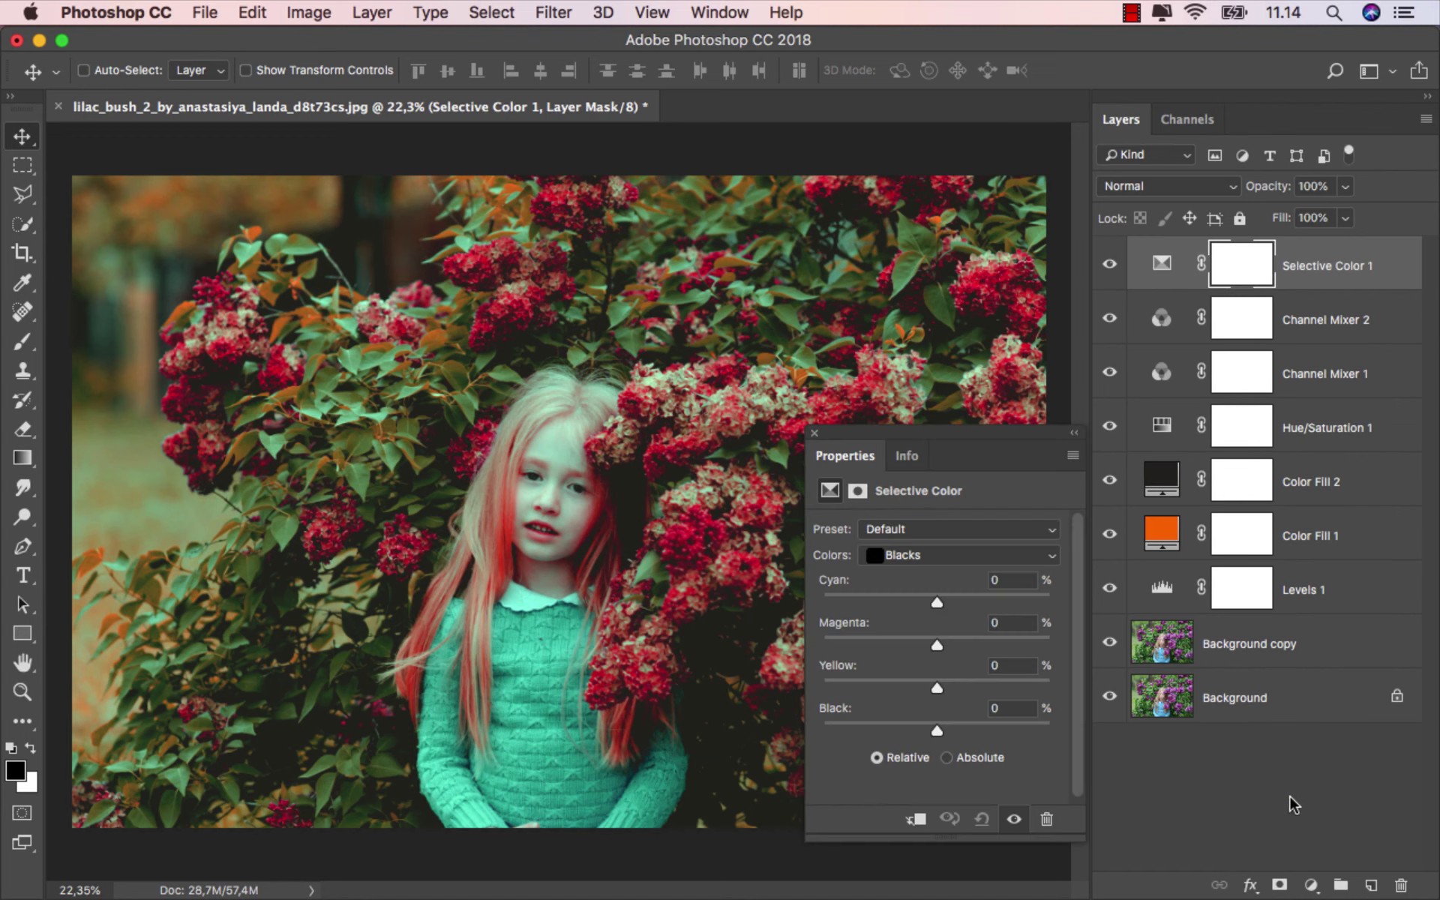
pyautogui.click(937, 555)
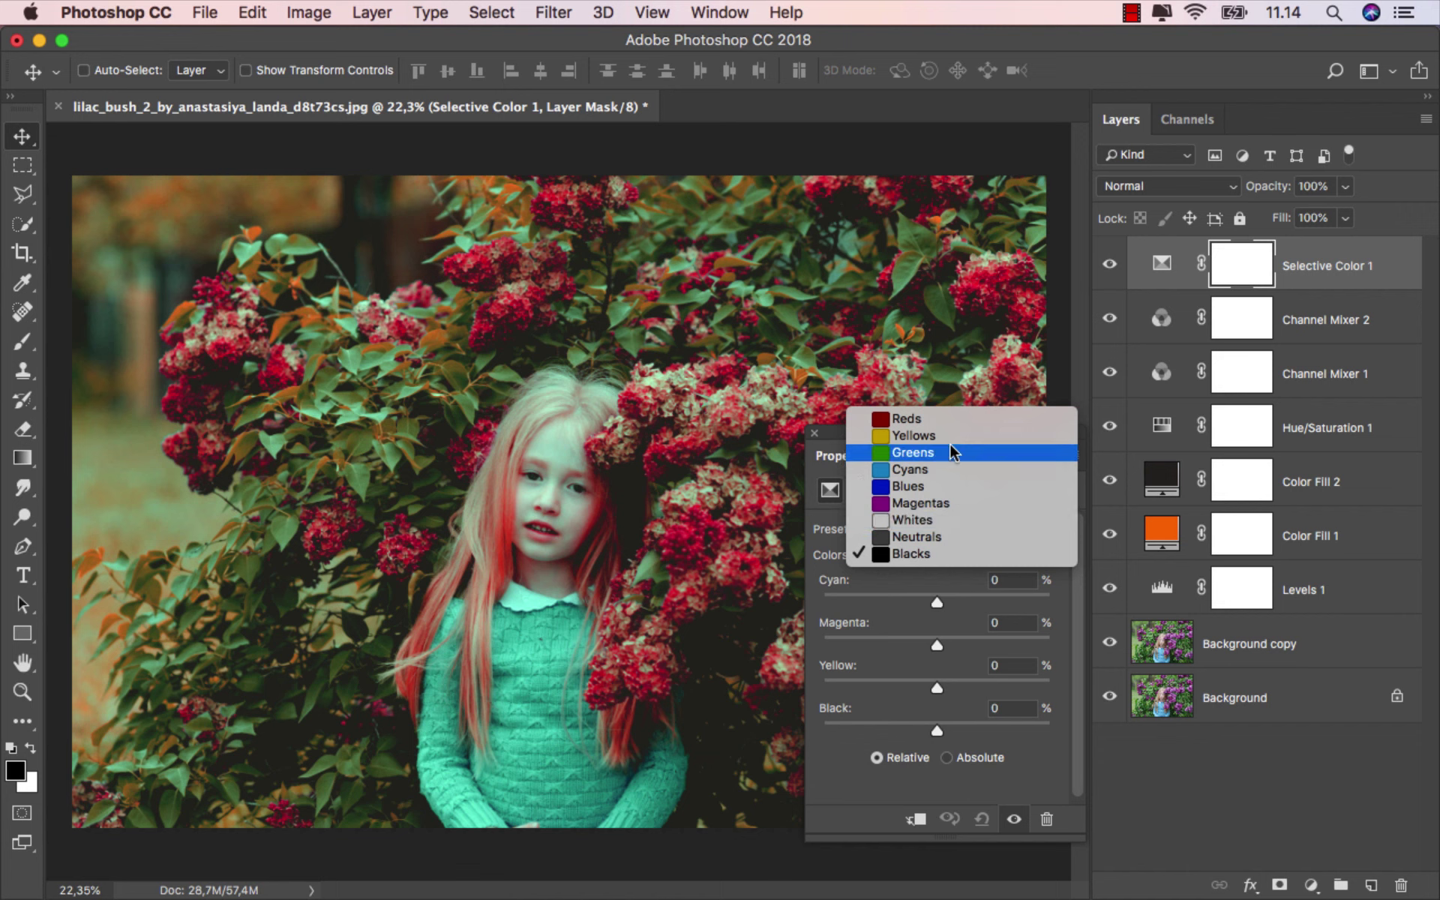
pyautogui.click(952, 419)
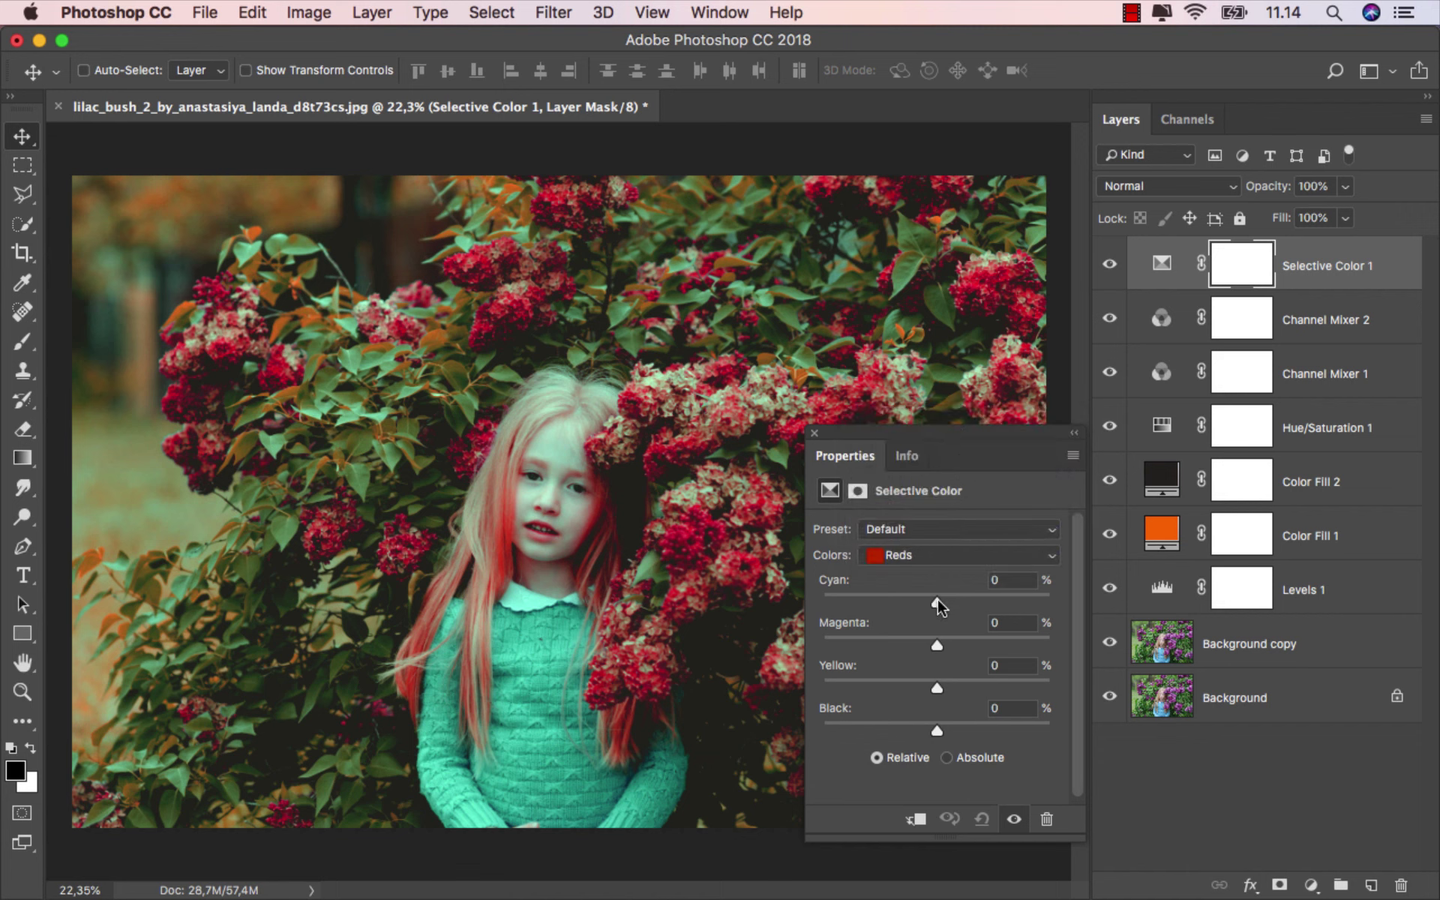
pyautogui.moveTo(938, 598); pyautogui.dragTo(1010, 598)
pyautogui.click(815, 432)
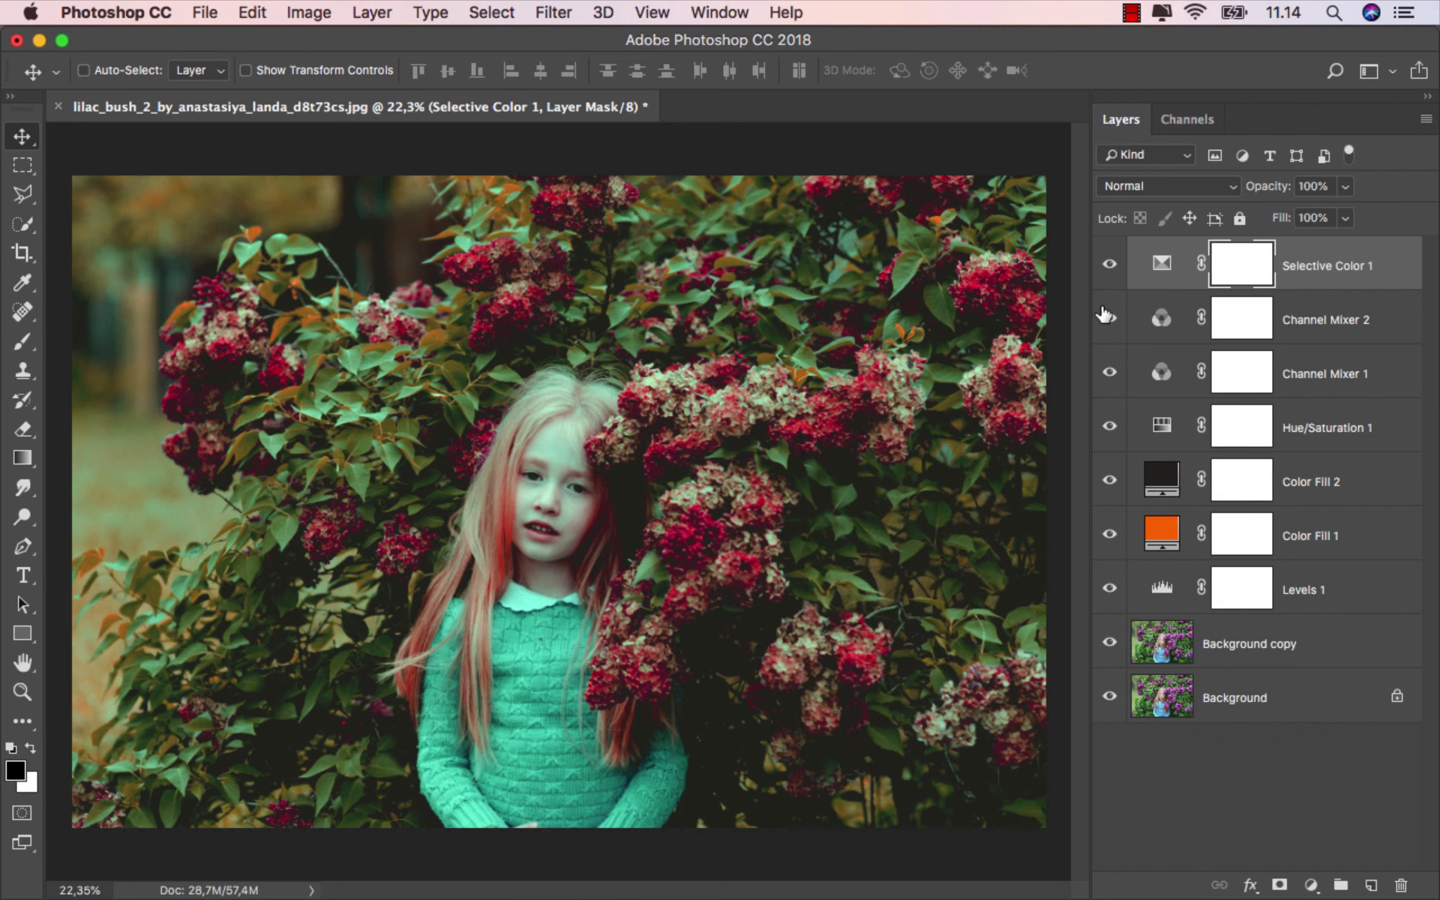
pyautogui.click(1326, 285)
# Step: Add Selective Color 2 with Reds at Cyan +32 and Magenta −20, then compare
pyautogui.click(1313, 885)
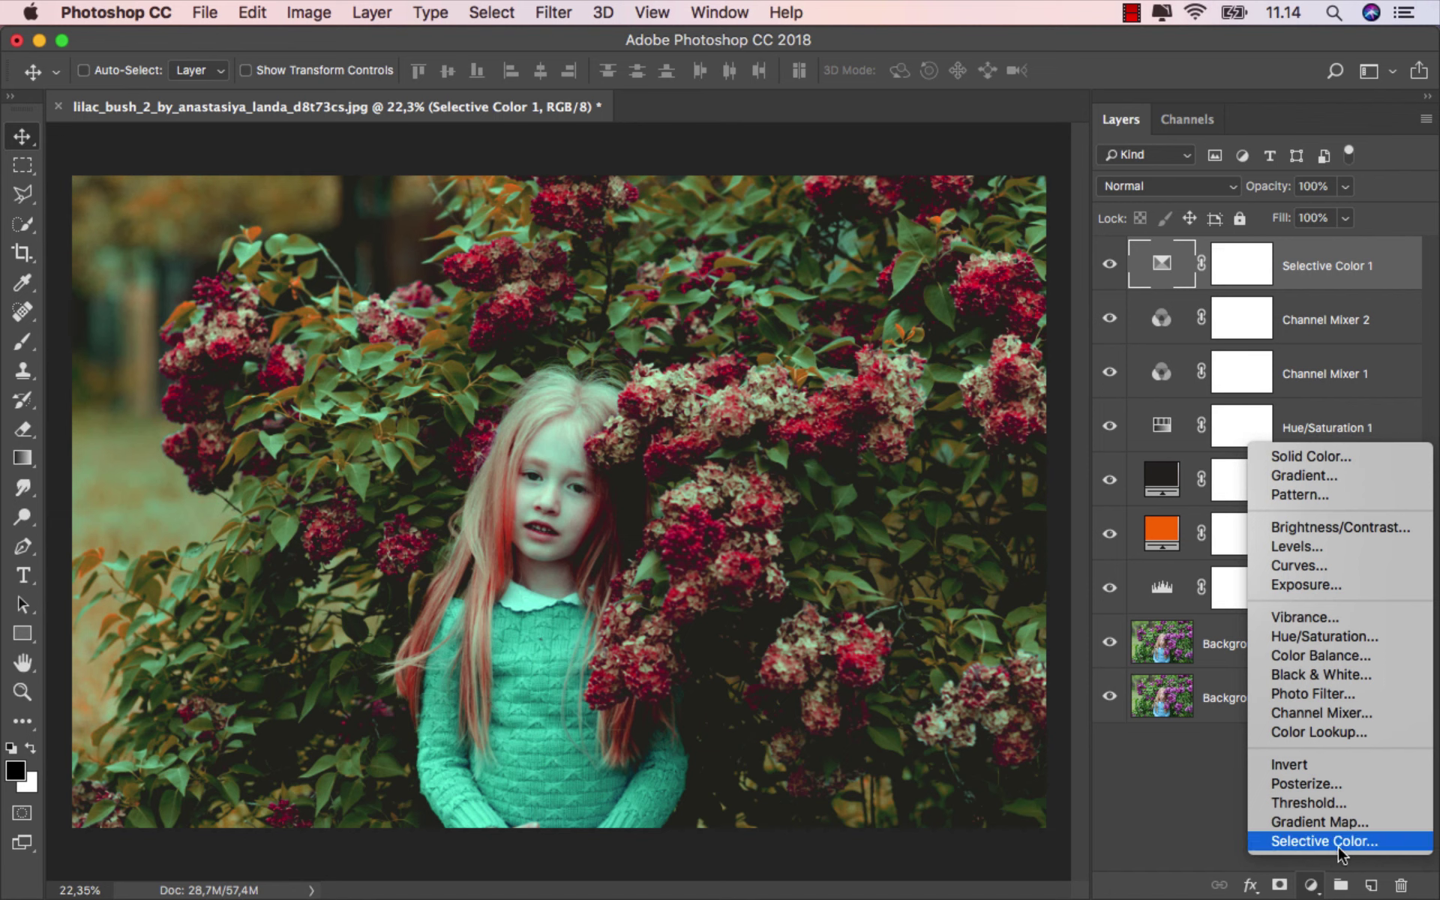
pyautogui.click(1324, 841)
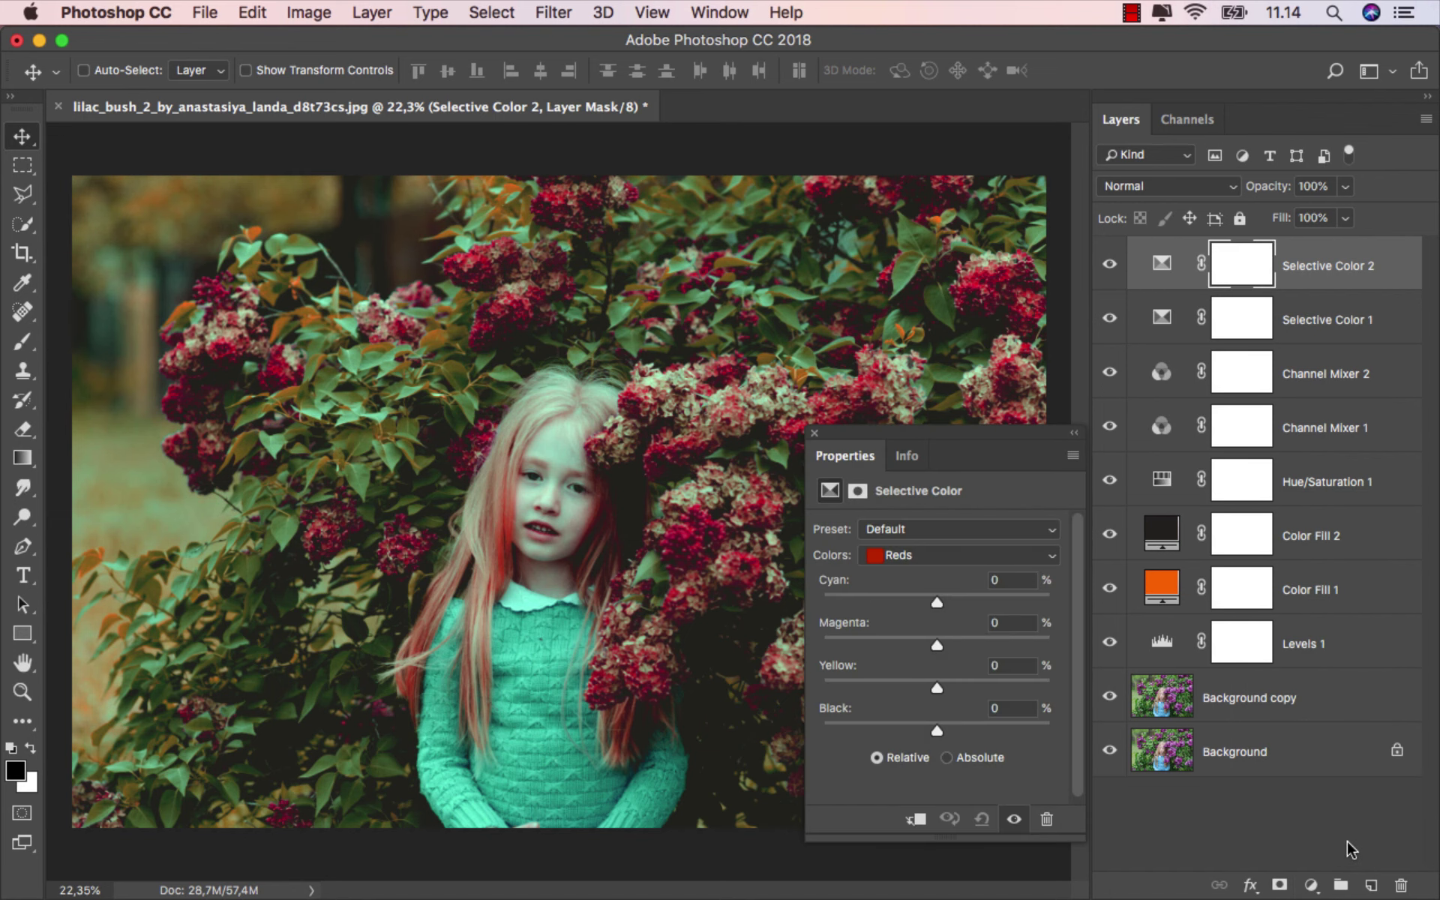
pyautogui.click(939, 553)
pyautogui.click(942, 552)
pyautogui.moveTo(930, 600)
pyautogui.mouseDown()
pyautogui.moveTo(974, 605)
pyautogui.moveTo(913, 643)
pyautogui.mouseUp()
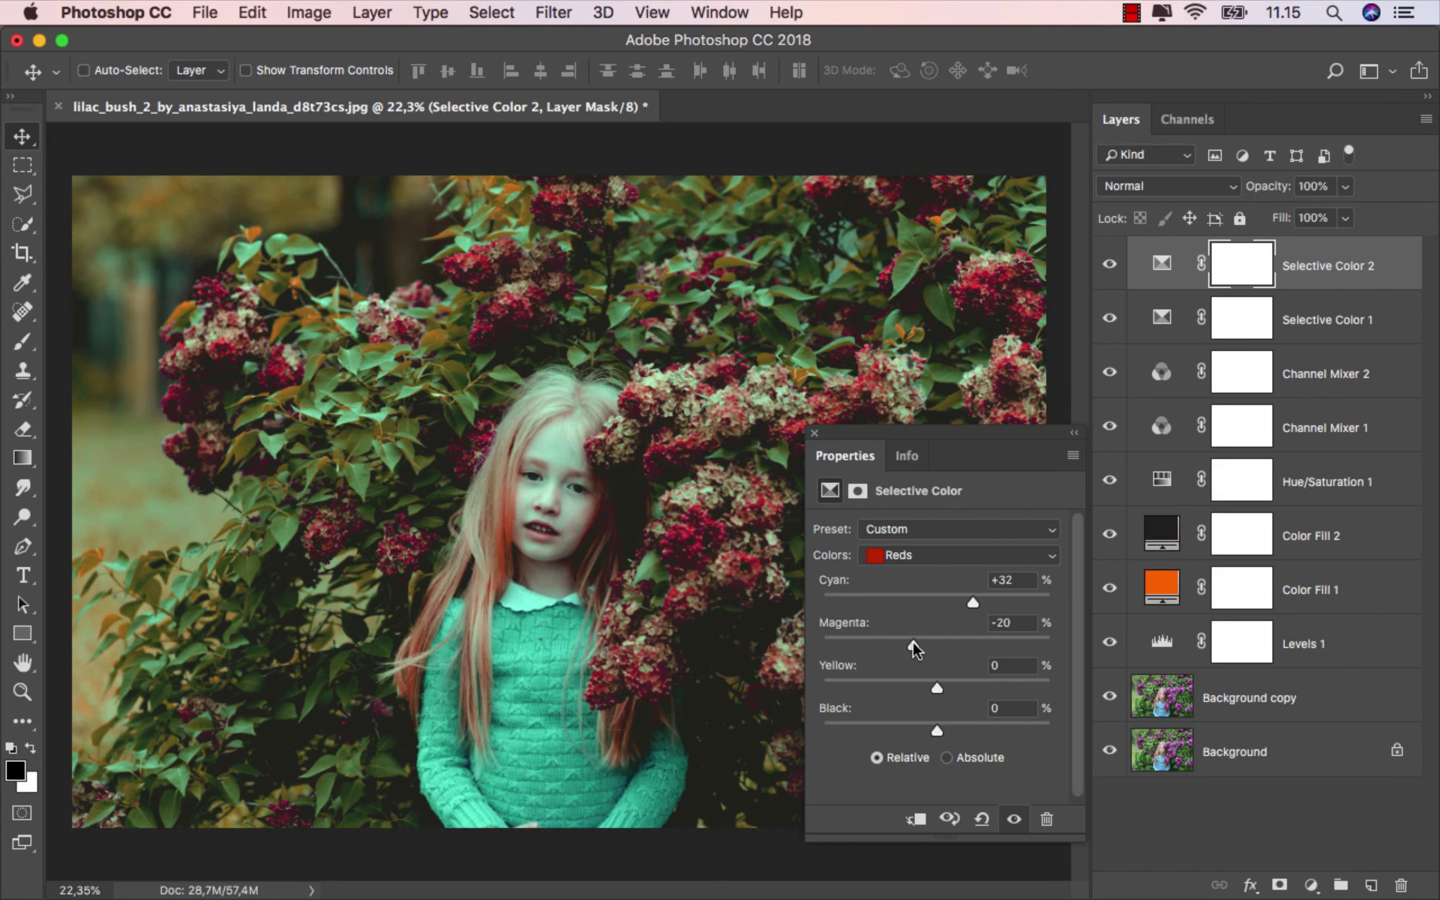
pyautogui.click(814, 433)
pyautogui.click(1109, 264)
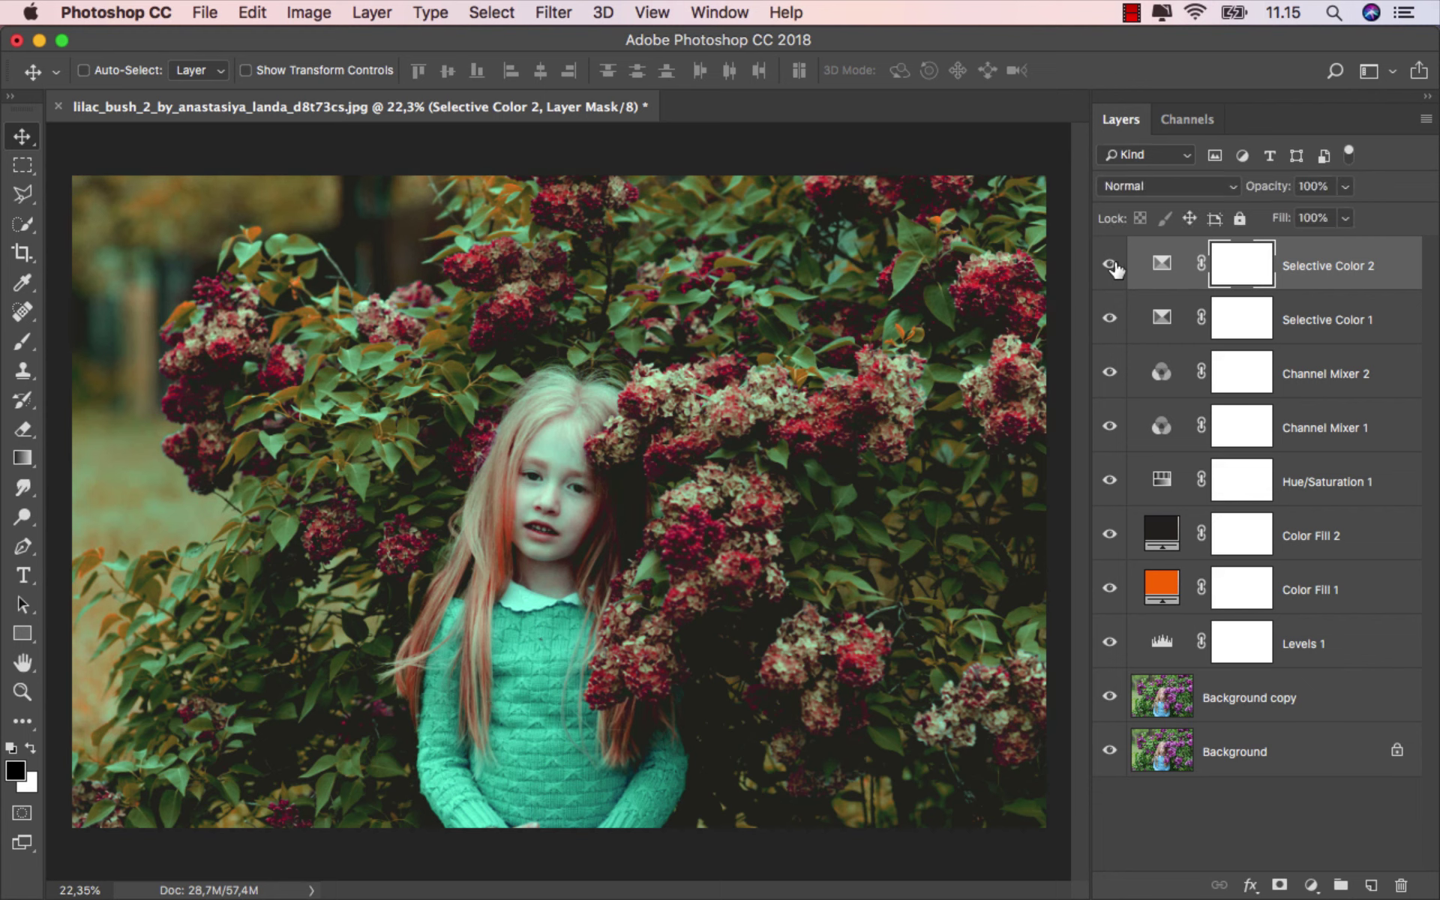
pyautogui.hotkey('ctrl', '2')
# Step: Paint black over the face on the Levels 1 mask with a soft round 30% brush
pyautogui.click(1234, 643)
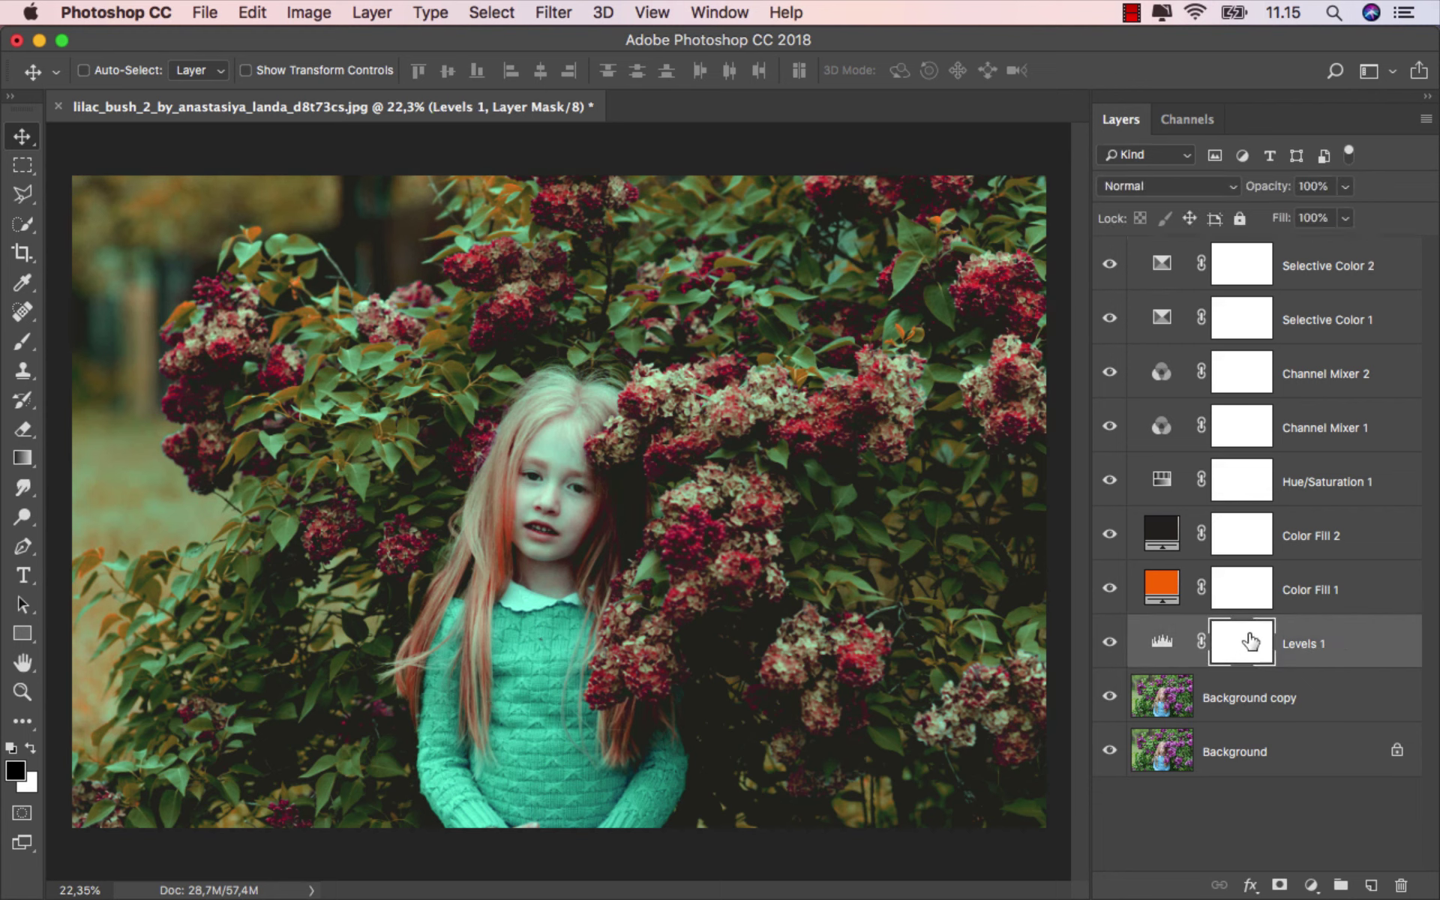
pyautogui.click(27, 342)
pyautogui.rightClick(269, 379)
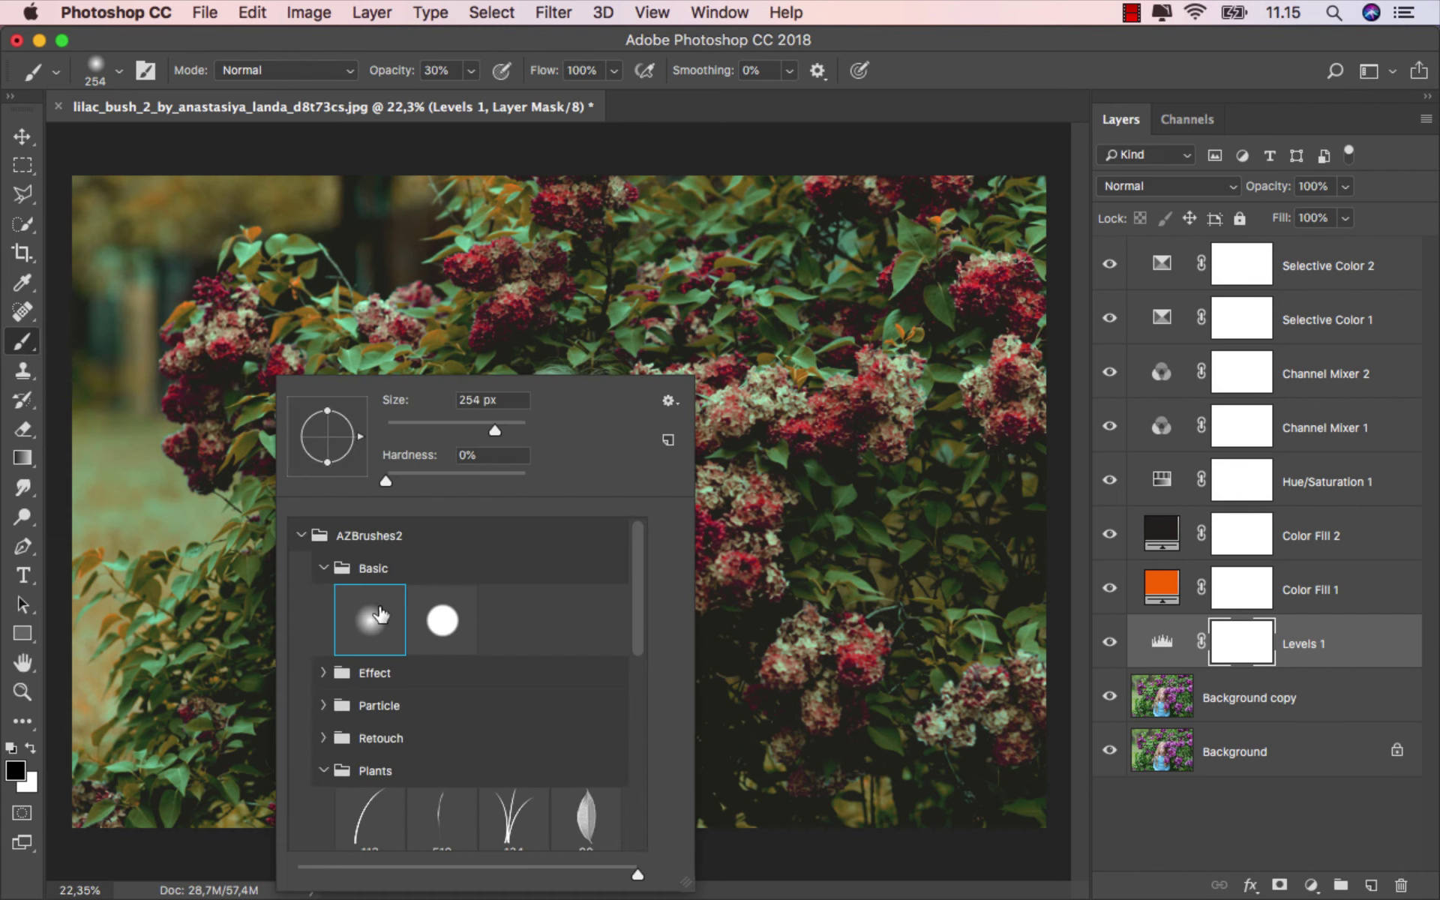
pyautogui.click(462, 58)
pyautogui.click(446, 71)
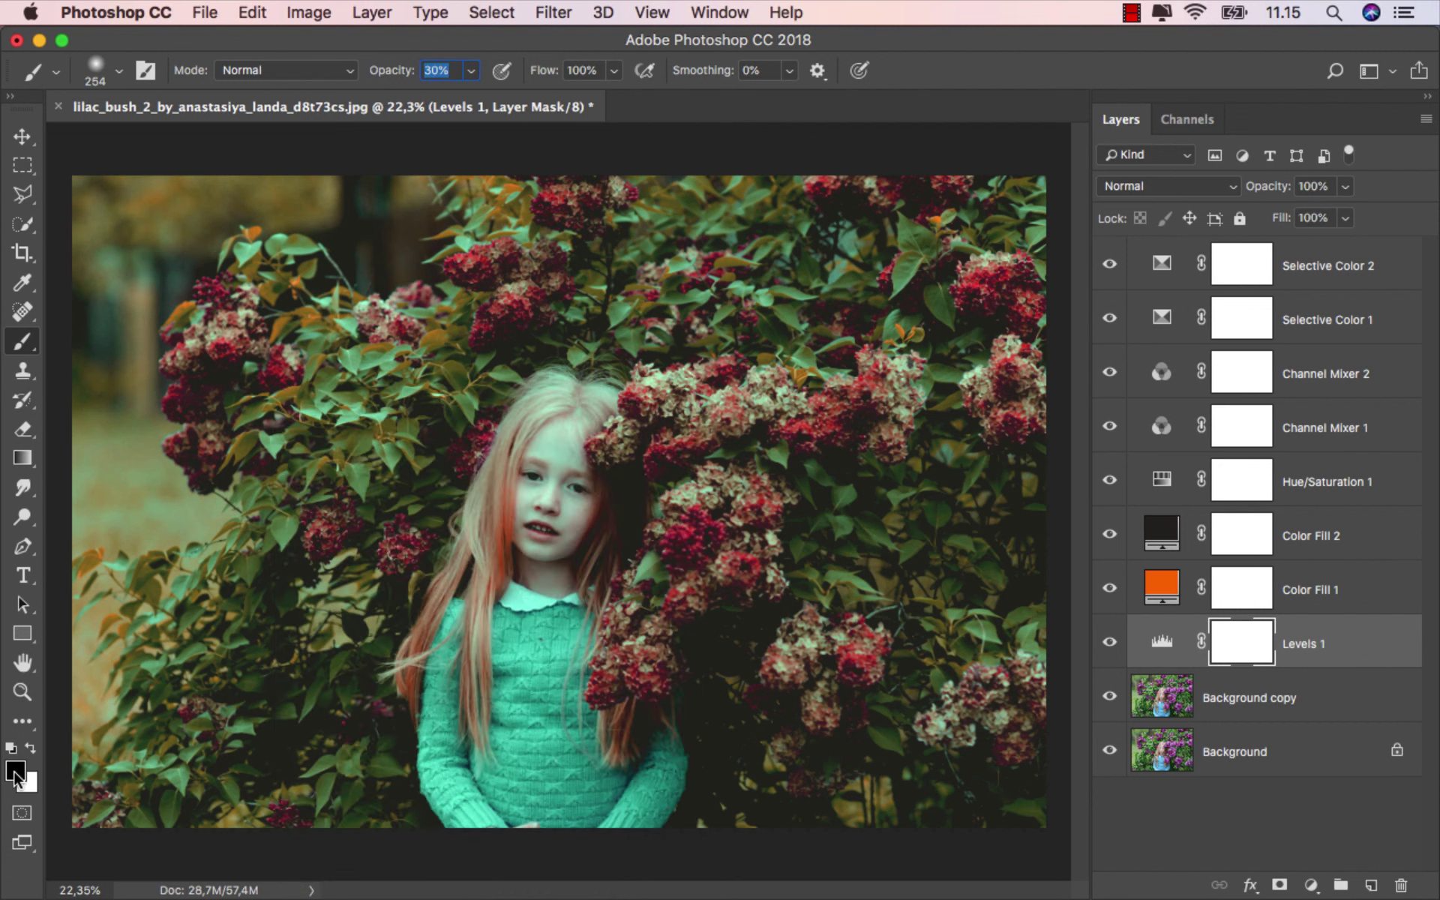
pyautogui.scroll(2, 525, 536)
pyautogui.scroll(5, 525, 536)
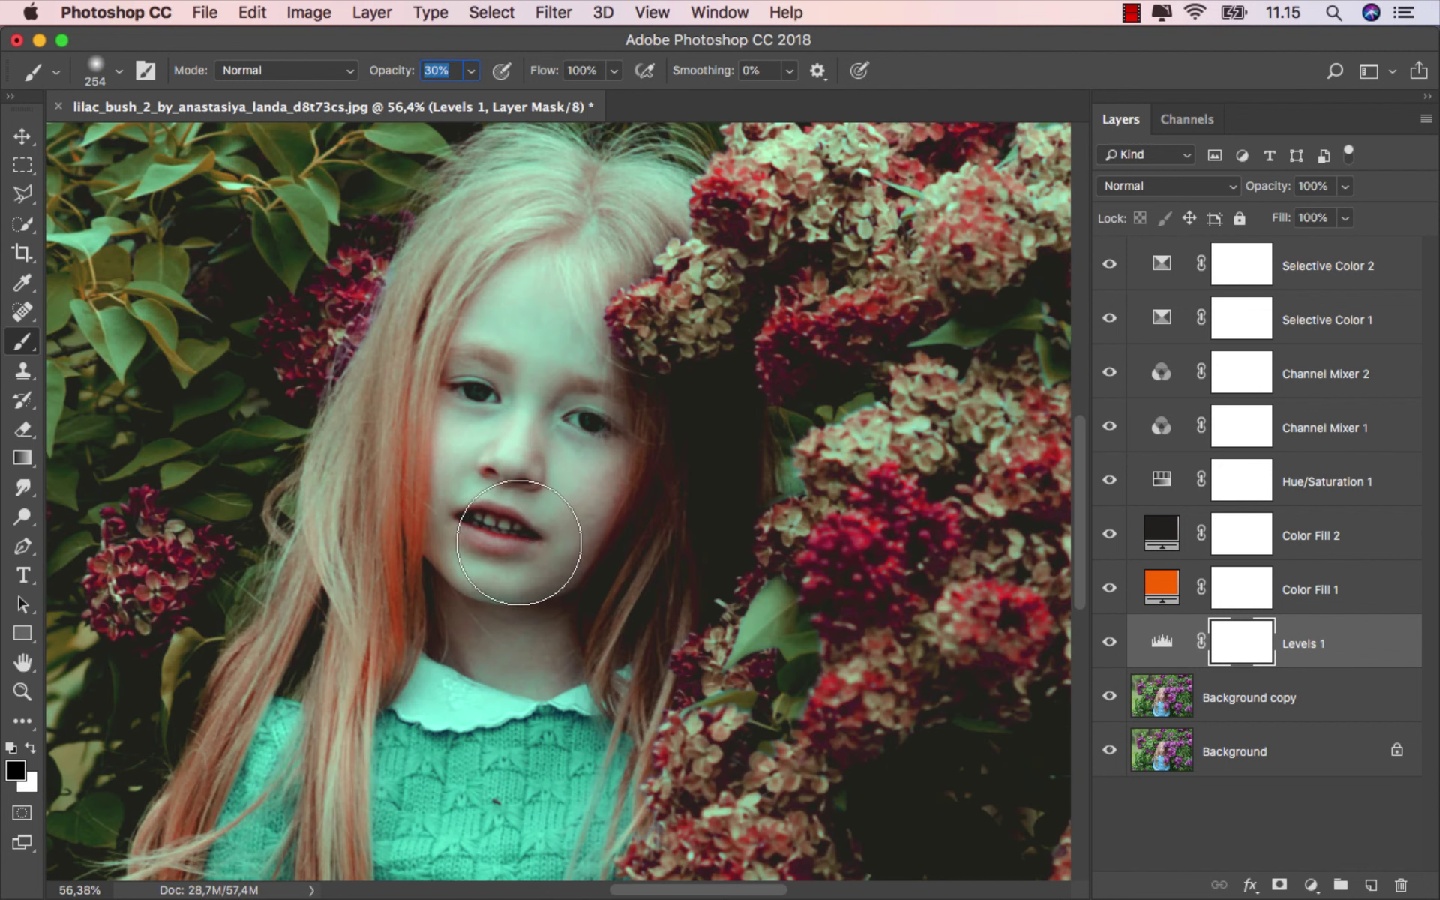
pyautogui.moveTo(519, 542)
pyautogui.mouseDown()
pyautogui.moveTo(476, 542)
pyautogui.moveTo(540, 515)
pyautogui.moveTo(532, 382)
pyautogui.mouseUp()
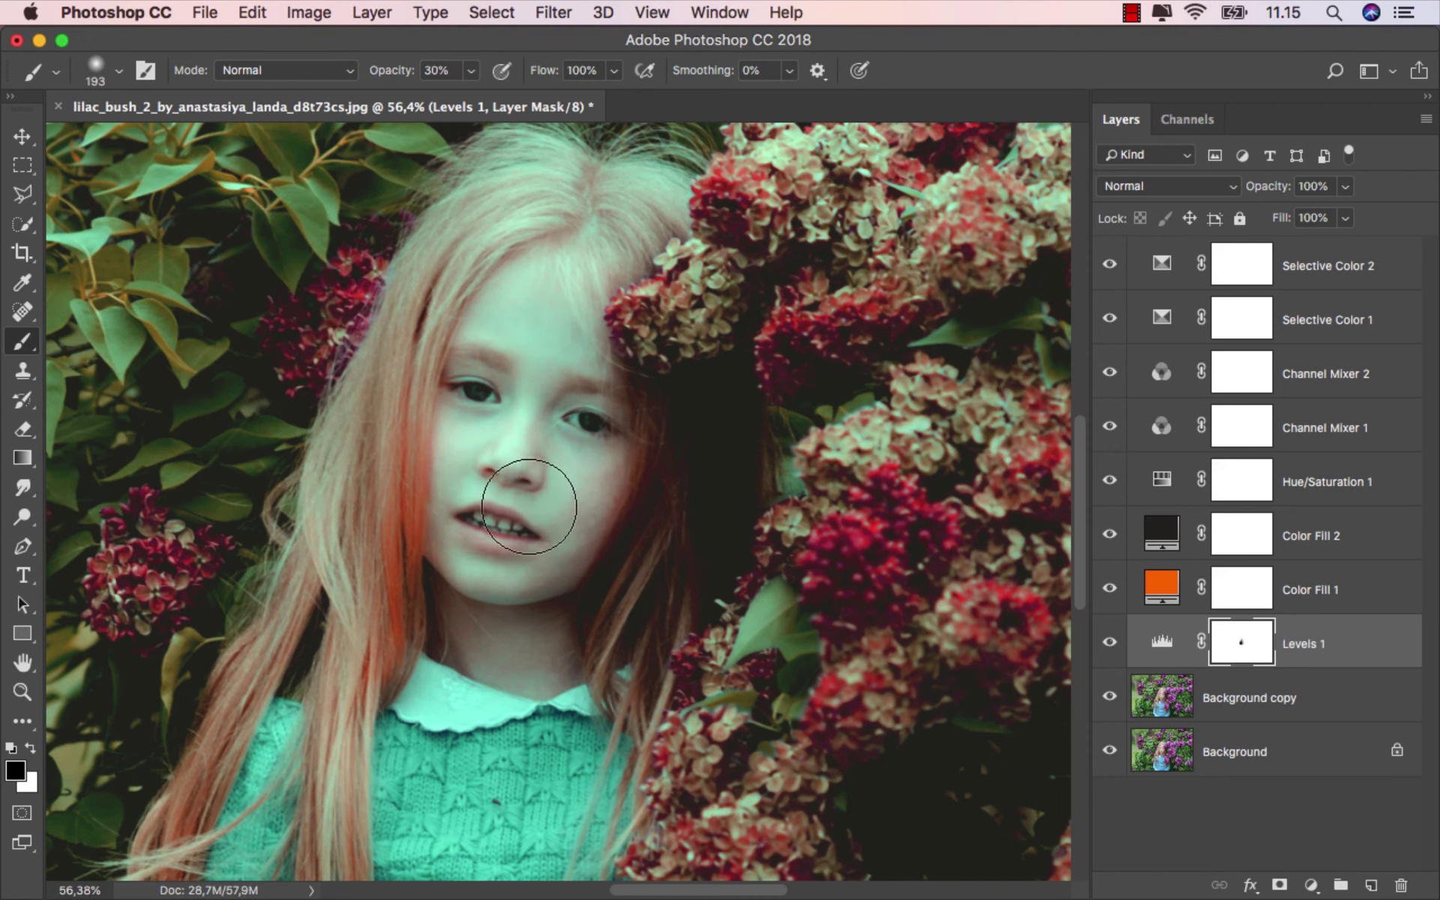
# Step: Fit the image in the window, compare Levels 1, and reselect Selective Color 2
pyautogui.hotkey('ctrl', '0')
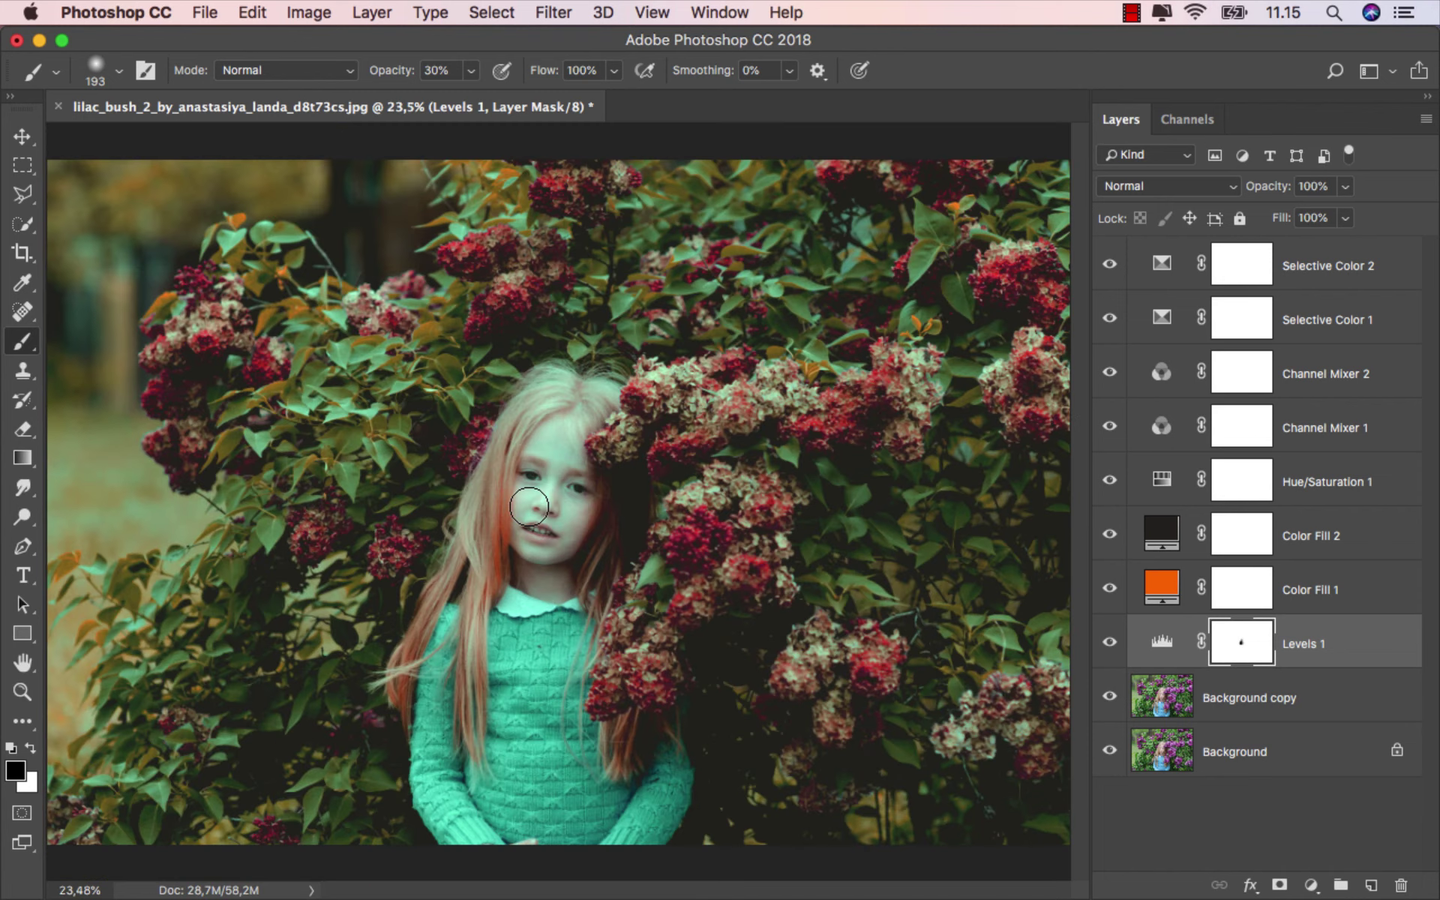
pyautogui.click(1110, 642)
pyautogui.click(1316, 644)
pyautogui.press('v')
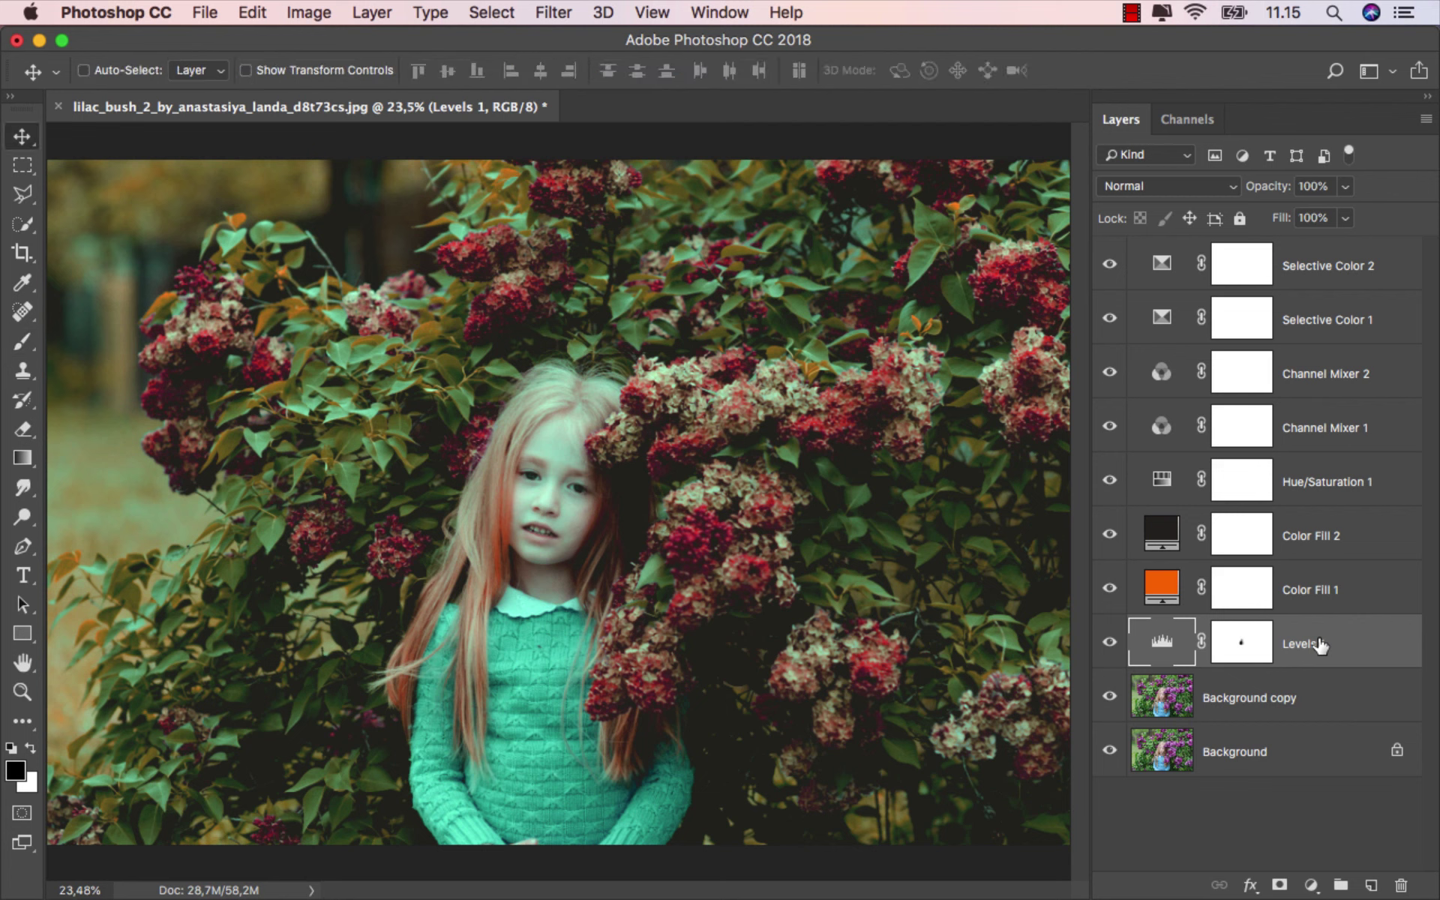
pyautogui.click(1334, 281)
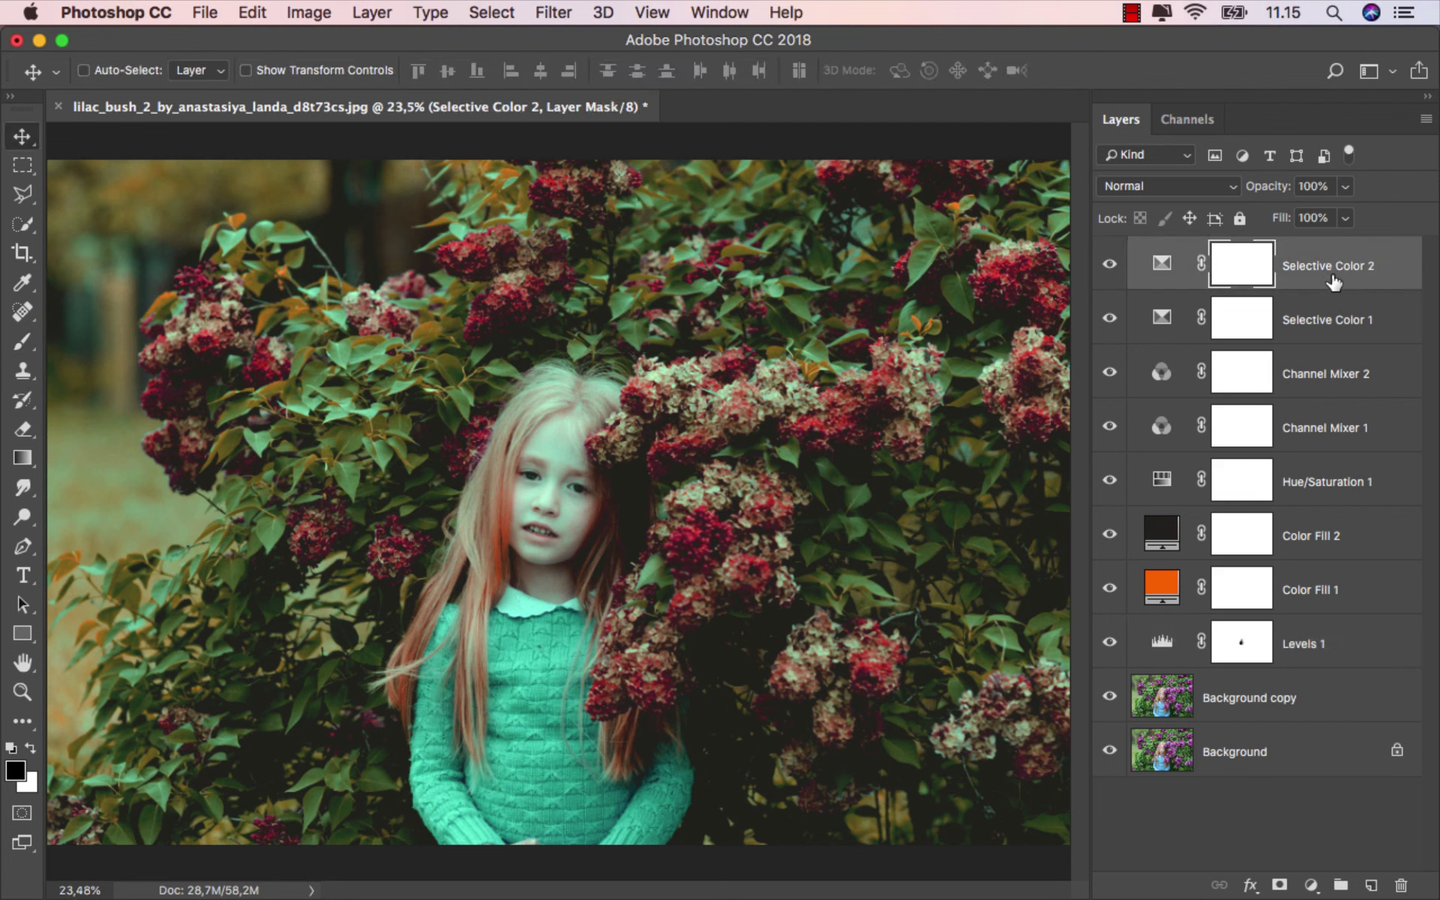
# Step: Add an 808080 Solid Color fill layer in Multiply mode and select its mask
pyautogui.click(1311, 885)
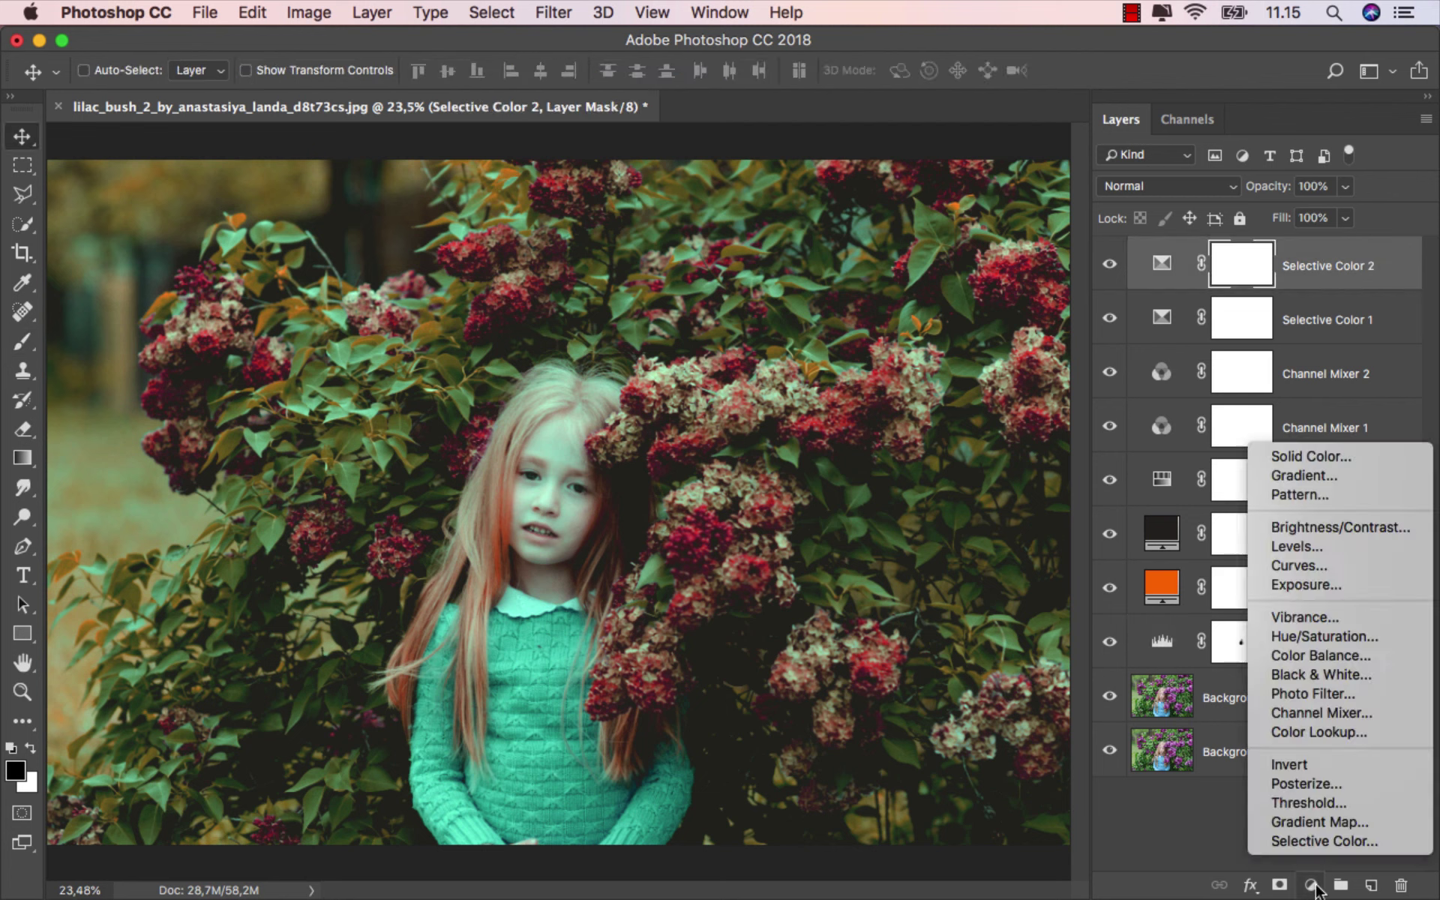
pyautogui.click(1357, 456)
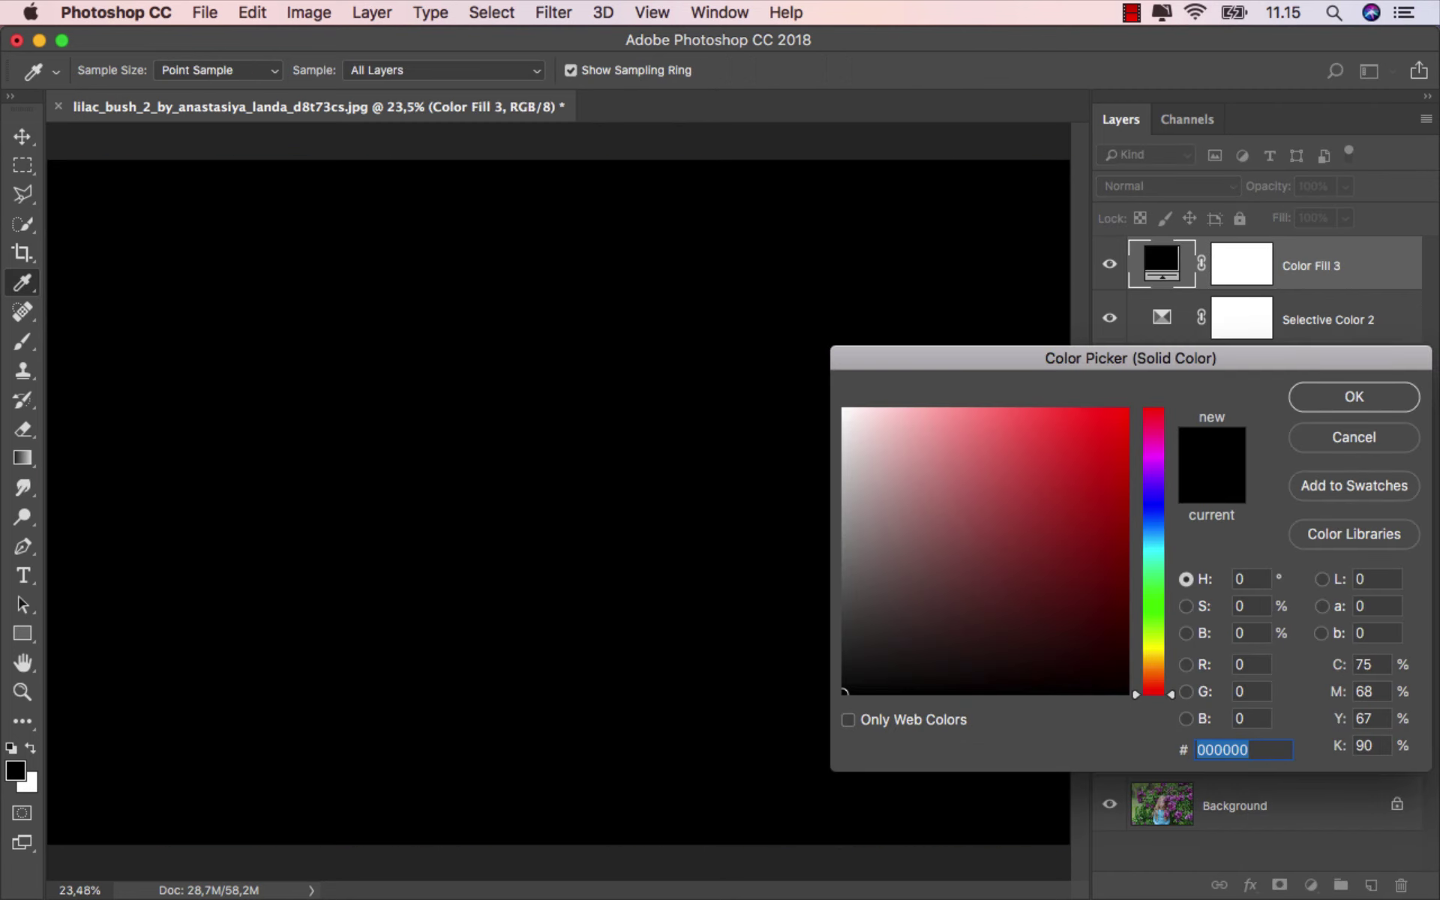
pyautogui.write('808080')
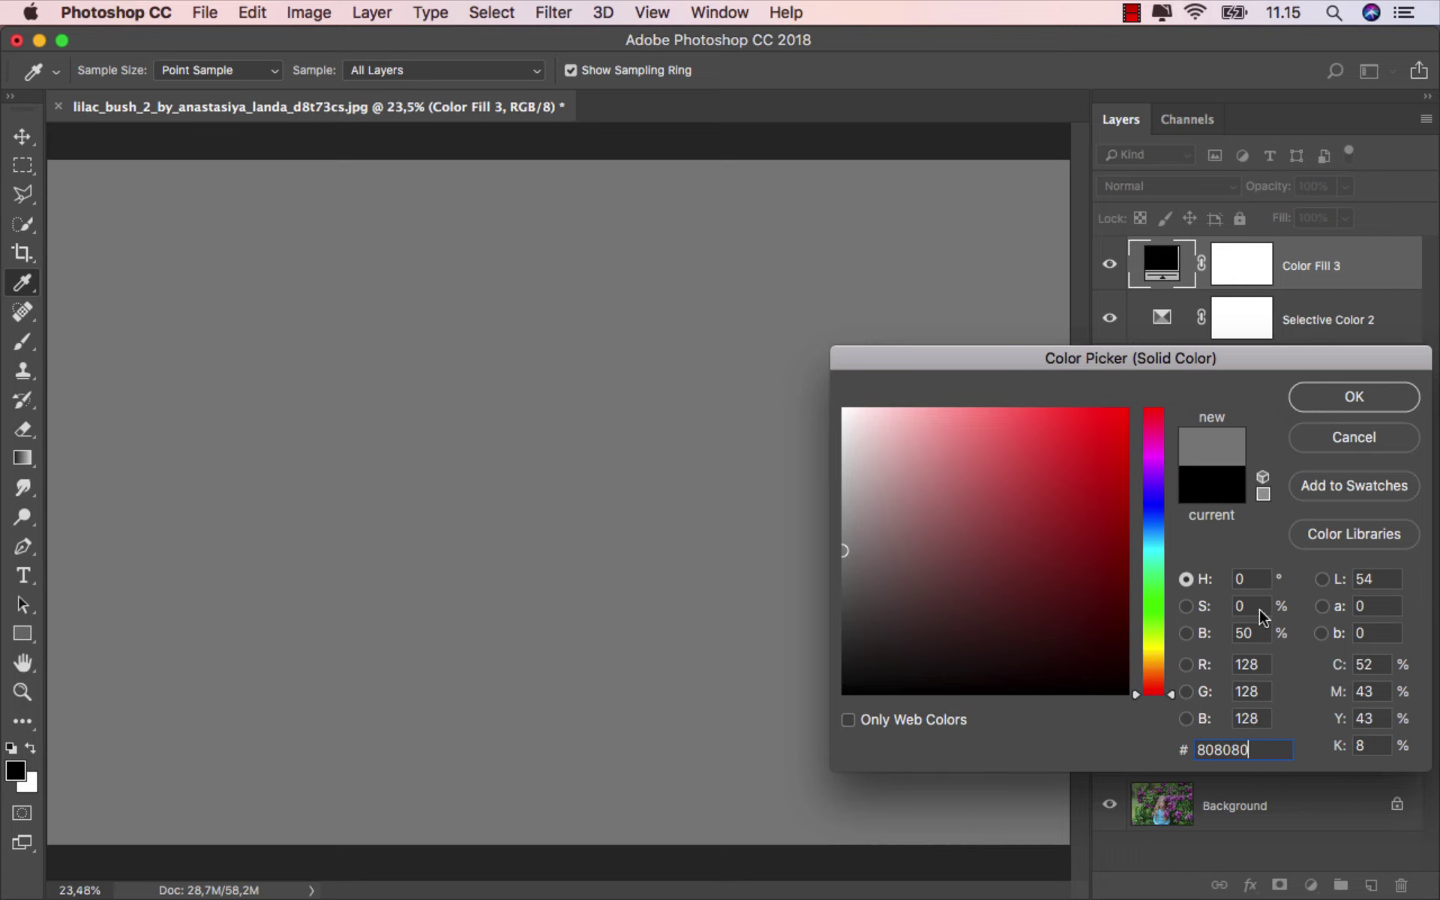
pyautogui.click(1332, 405)
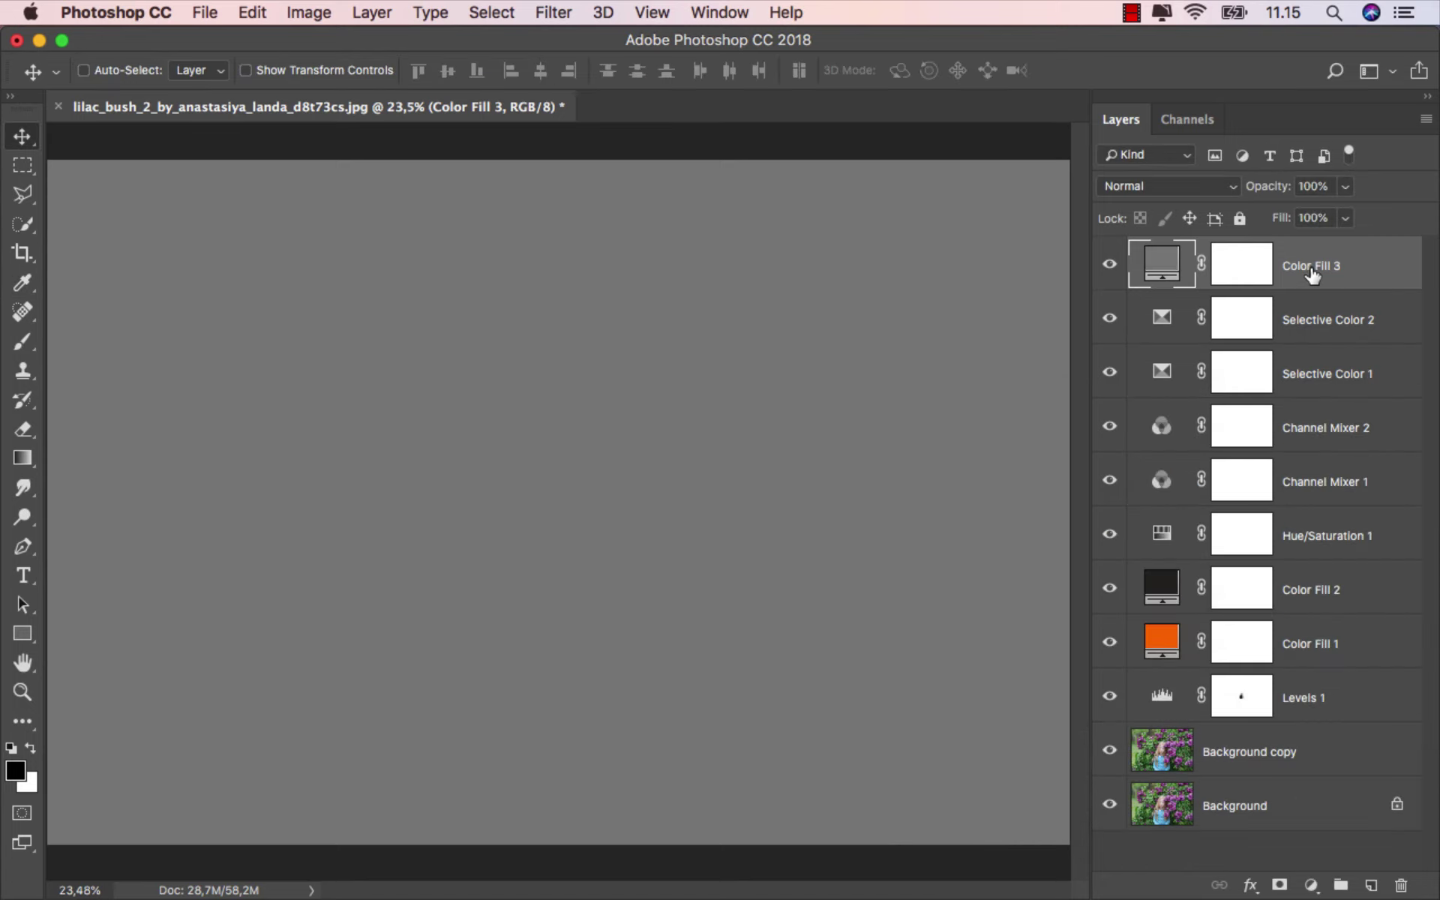
pyautogui.click(1188, 189)
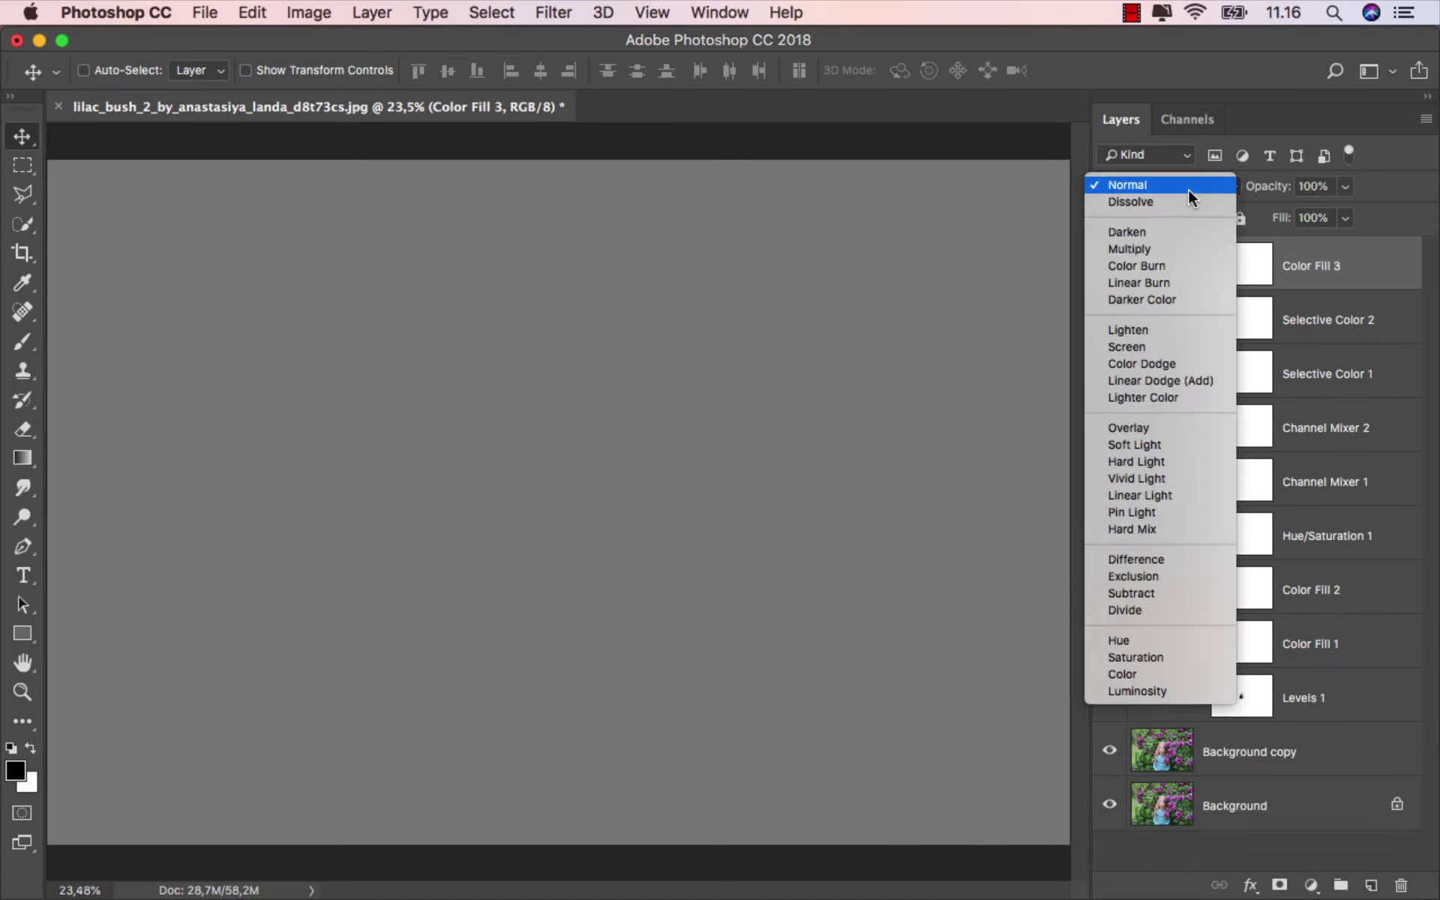
pyautogui.click(1179, 251)
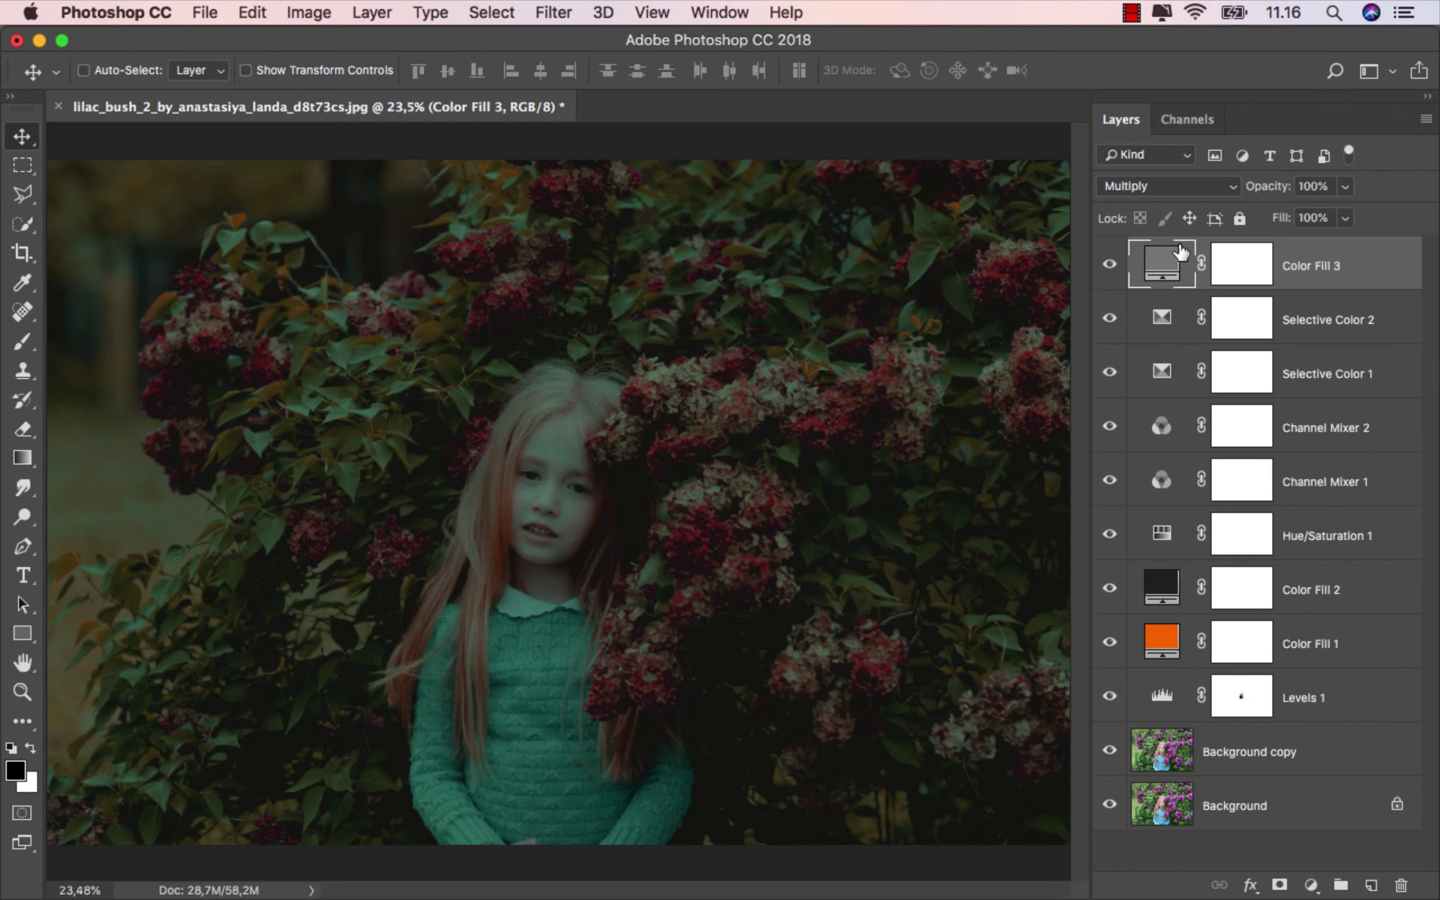
pyautogui.click(1242, 269)
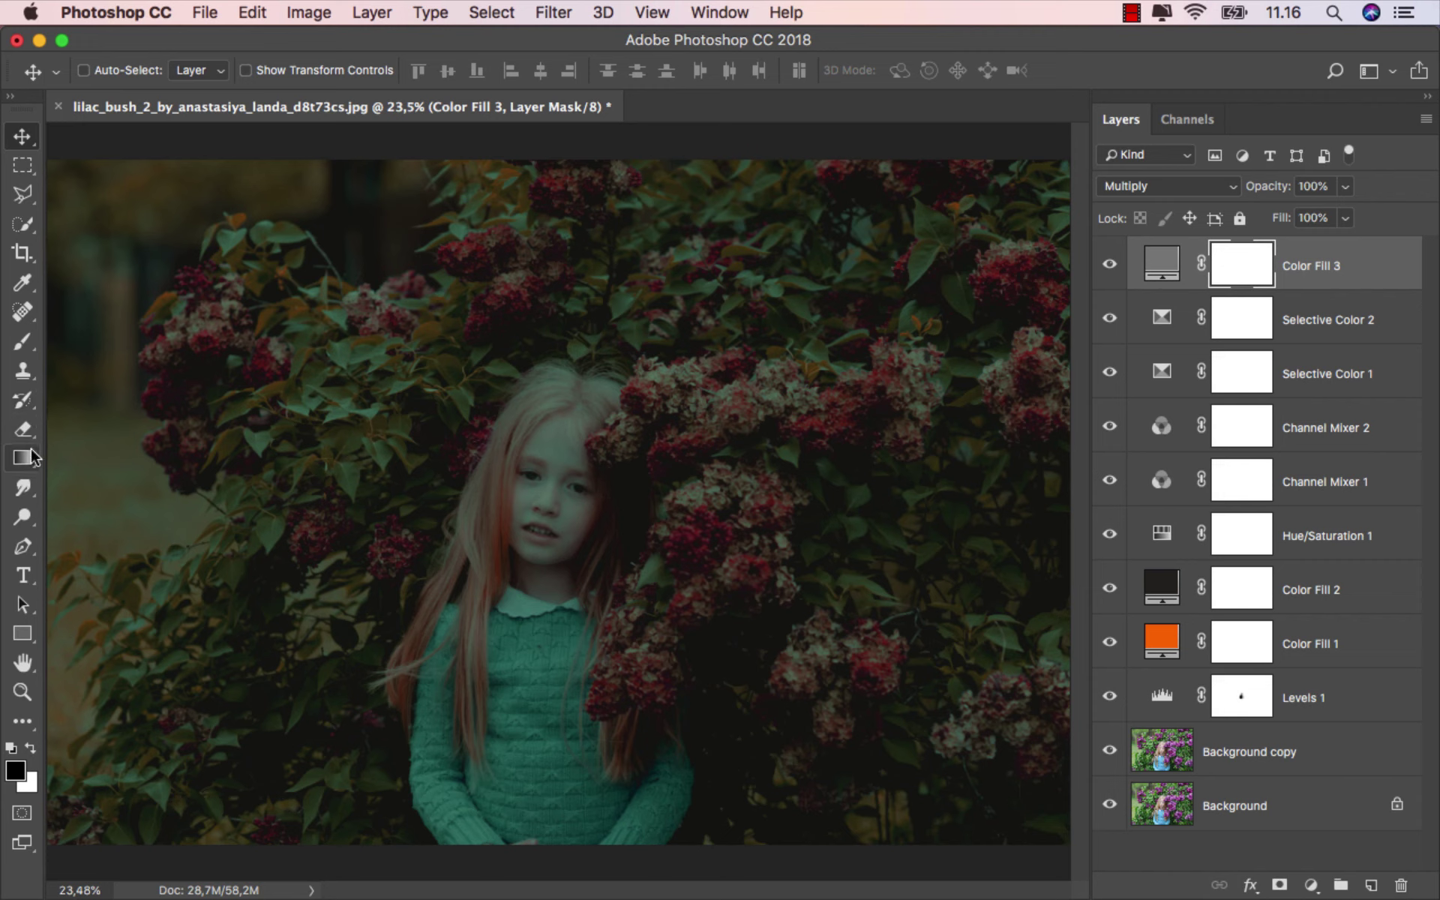
# Step: Drag a radial gradient on the Color Fill 3 mask from the girl's face to the top-right corner
pyautogui.moveTo(26, 465); pyautogui.dragTo(87, 452)
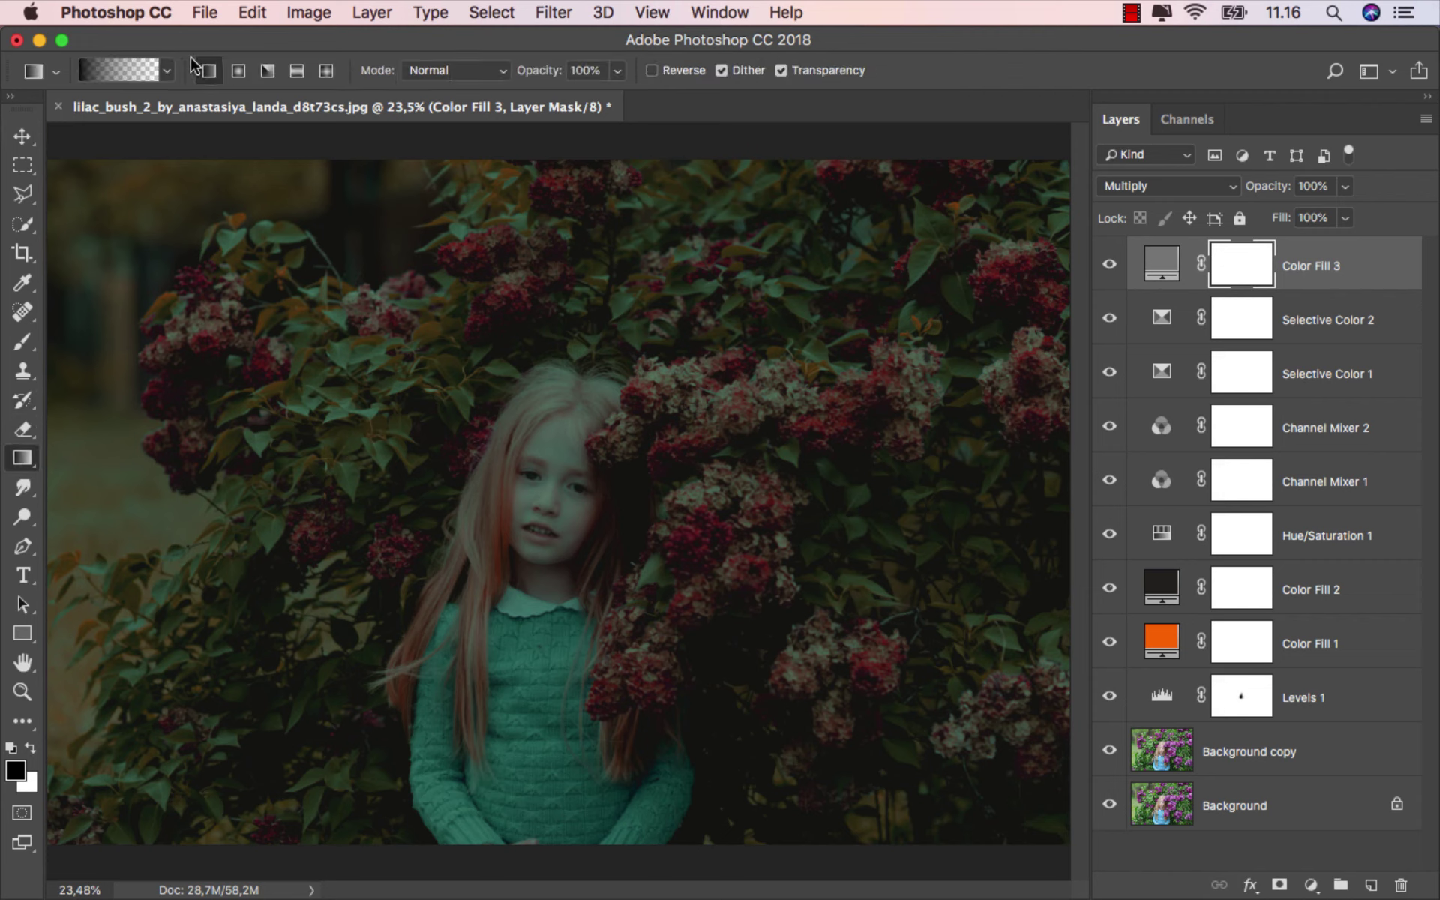
pyautogui.click(168, 71)
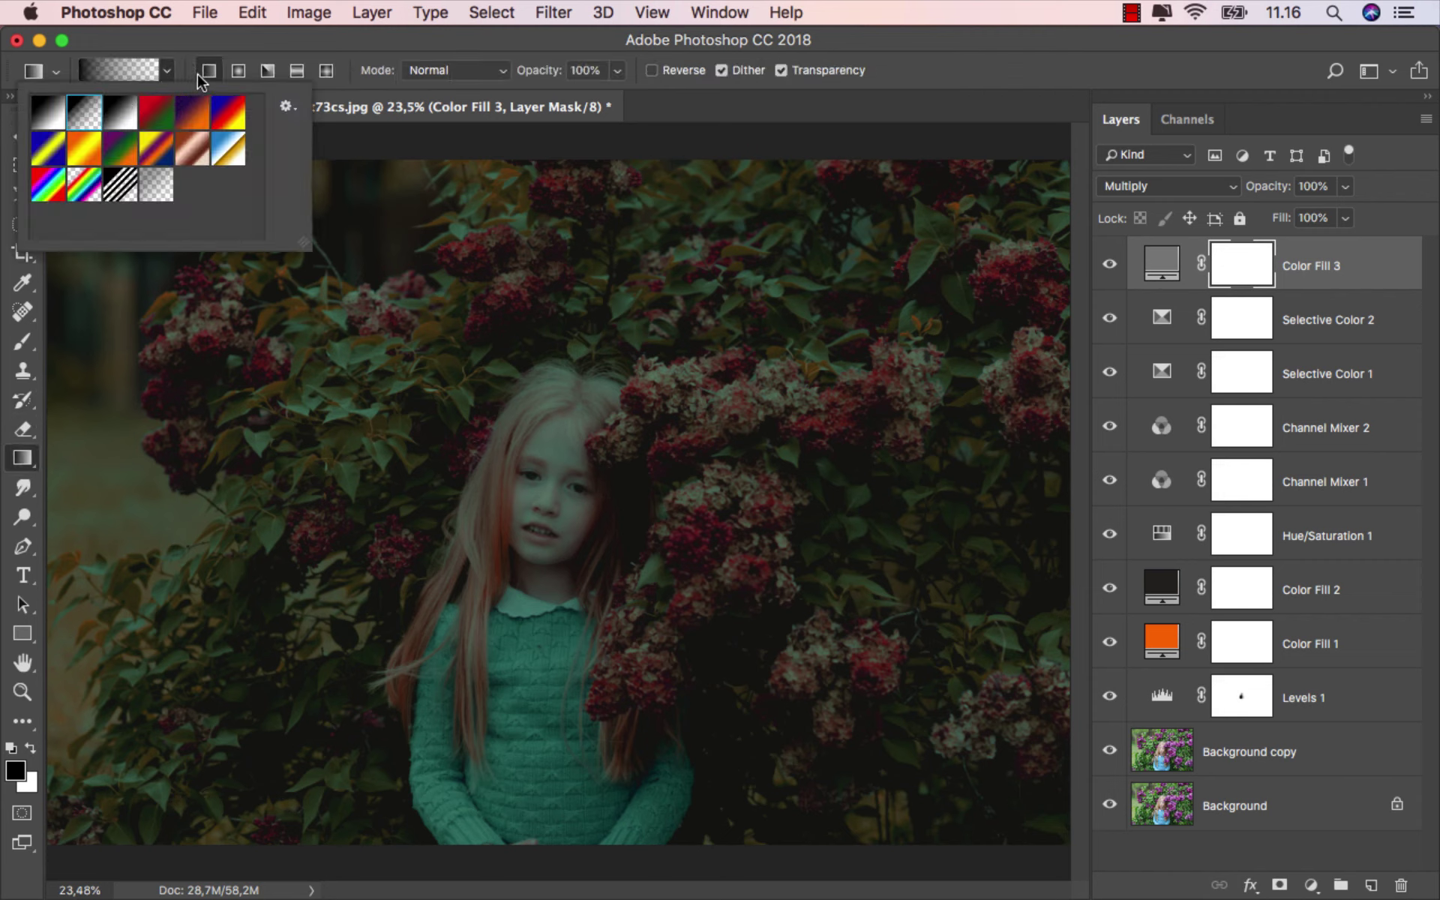
pyautogui.click(240, 72)
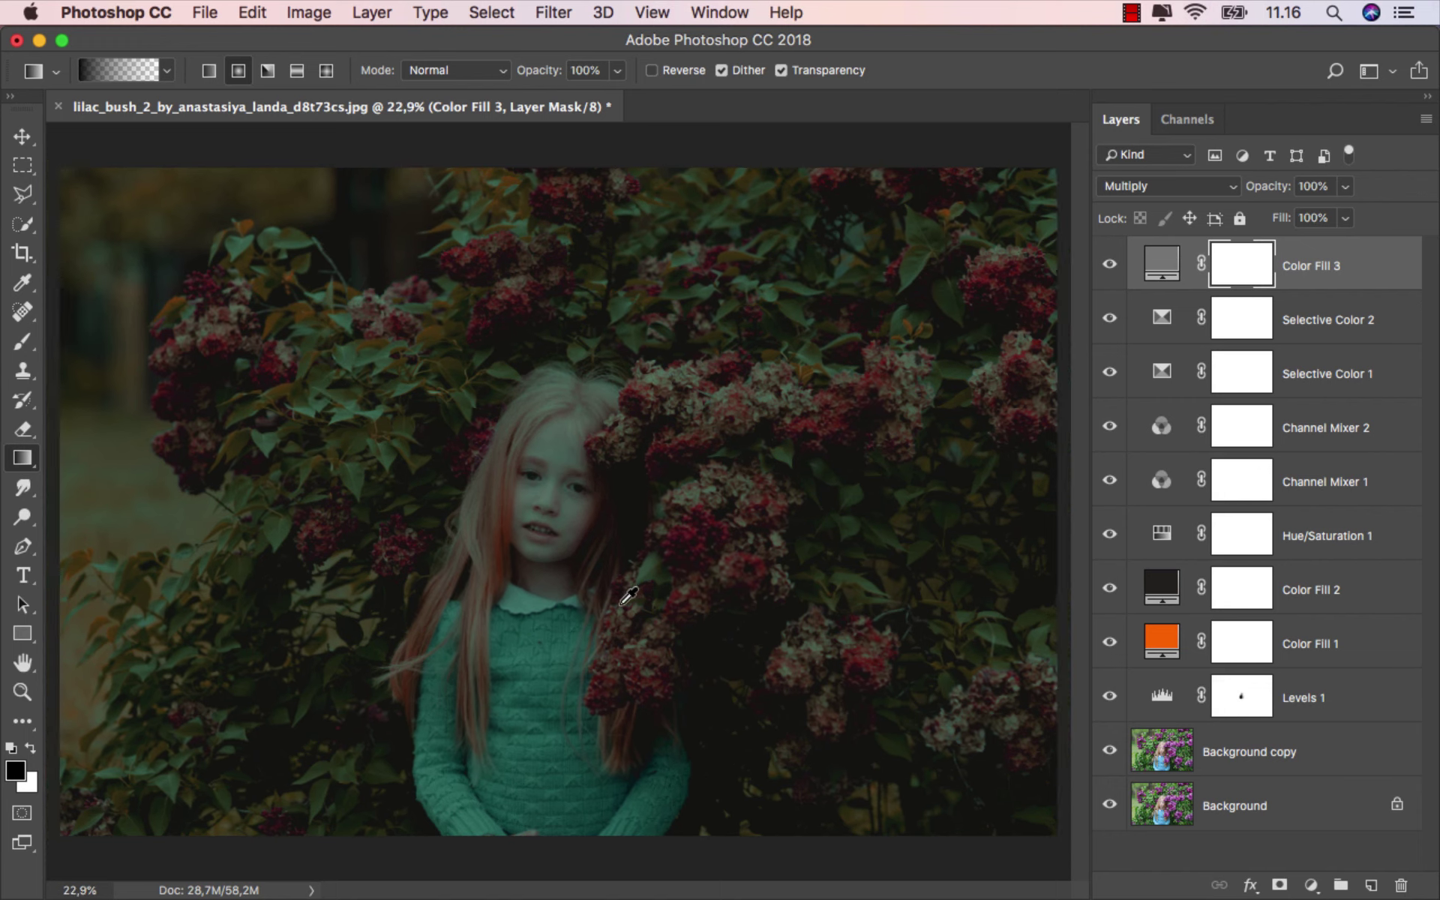
pyautogui.scroll(-1, 615, 600)
pyautogui.moveTo(598, 489); pyautogui.dragTo(1040, 182)
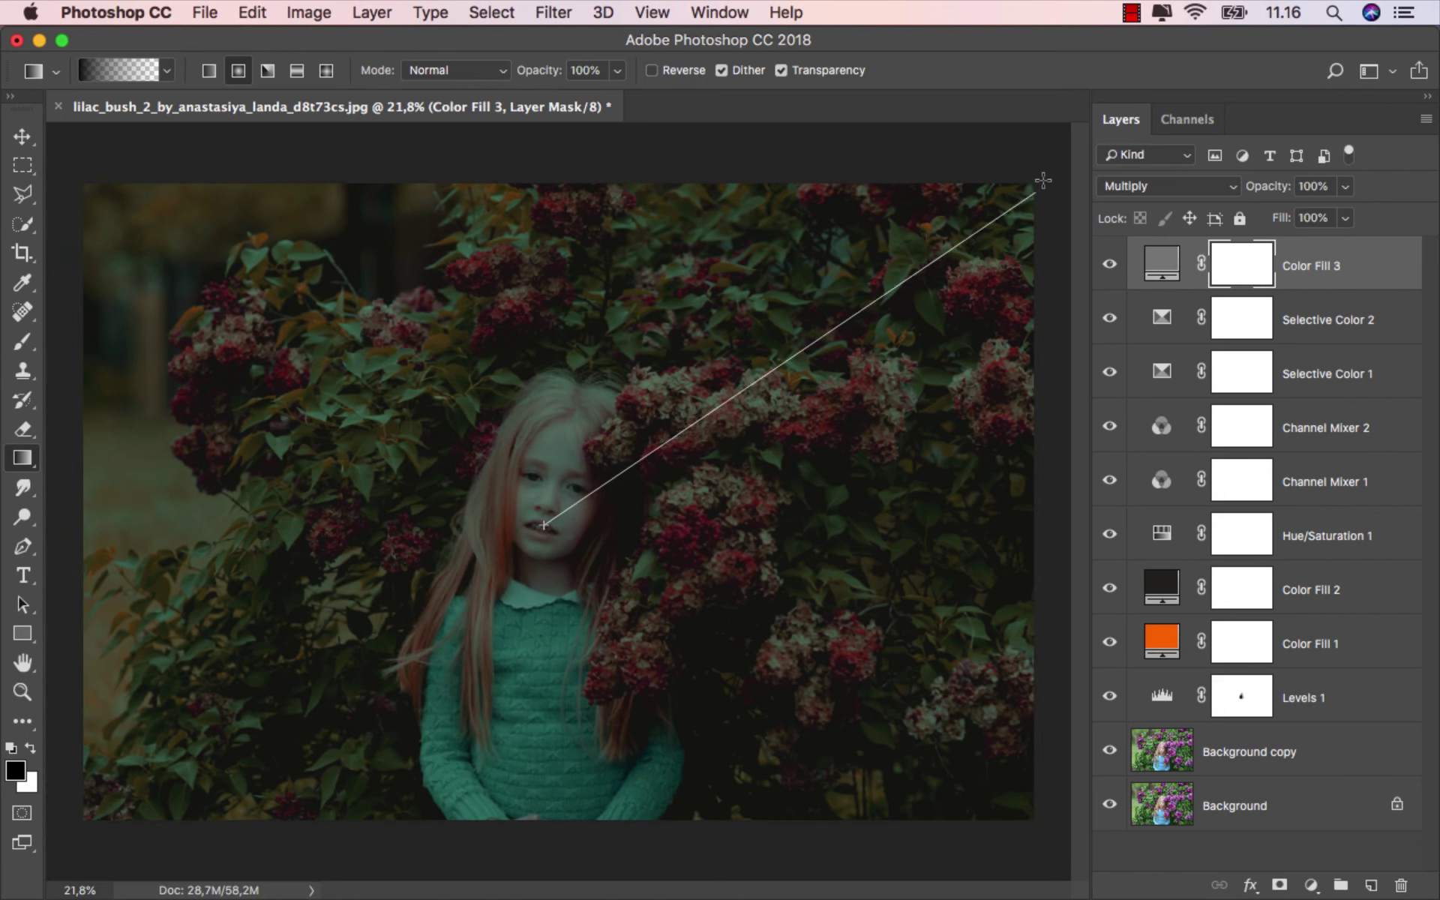
pyautogui.scroll(1, 801, 484)
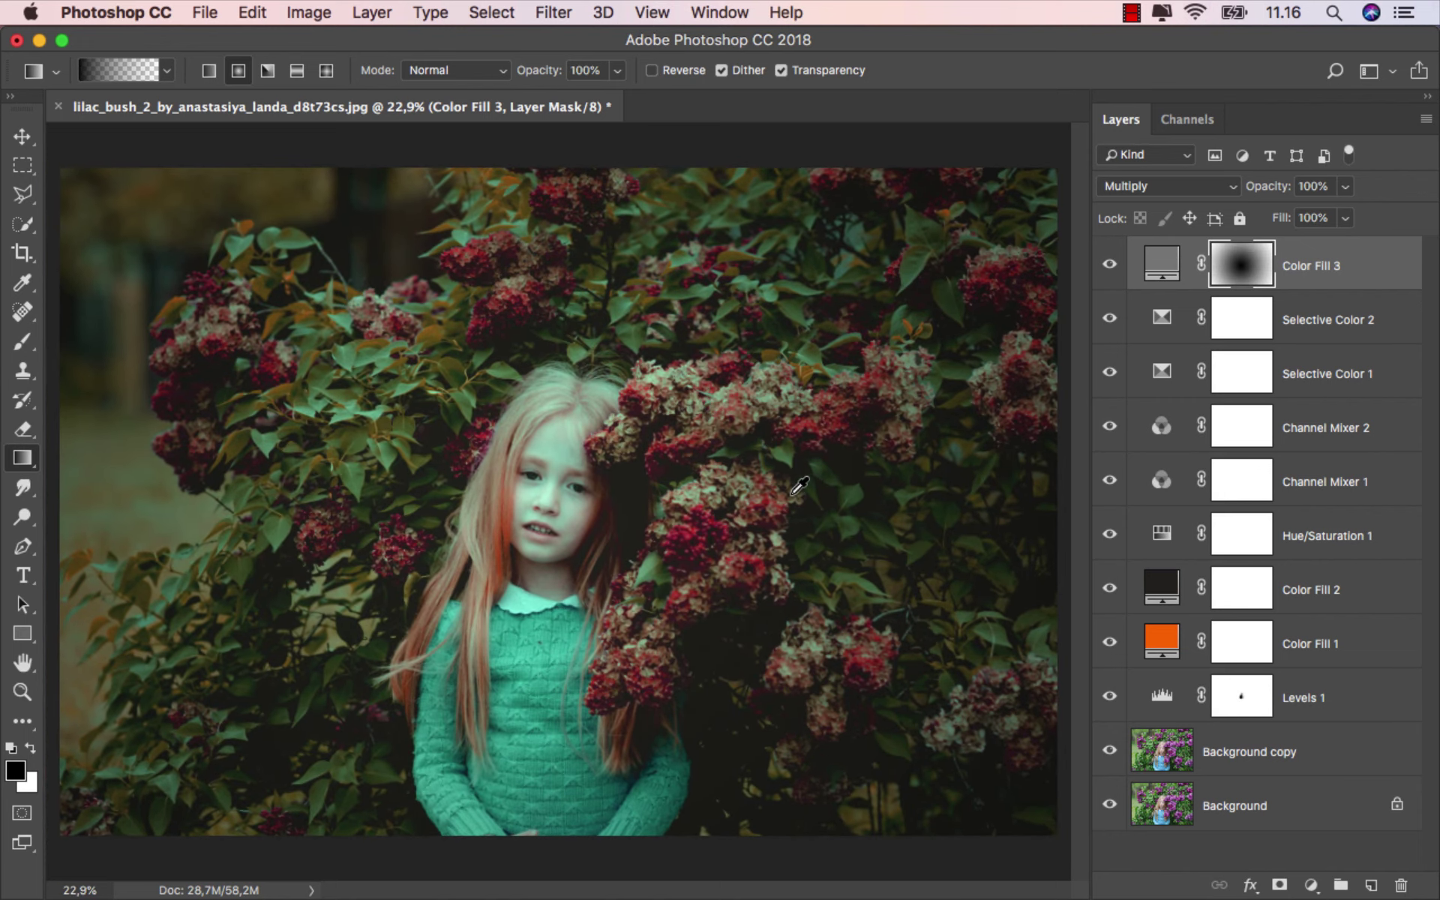
pyautogui.scroll(-1, 792, 494)
pyautogui.click(1109, 266)
pyautogui.click(1320, 276)
# Step: Add a Brightness/Contrast adjustment layer with Brightness lowered to -41
pyautogui.press('v')
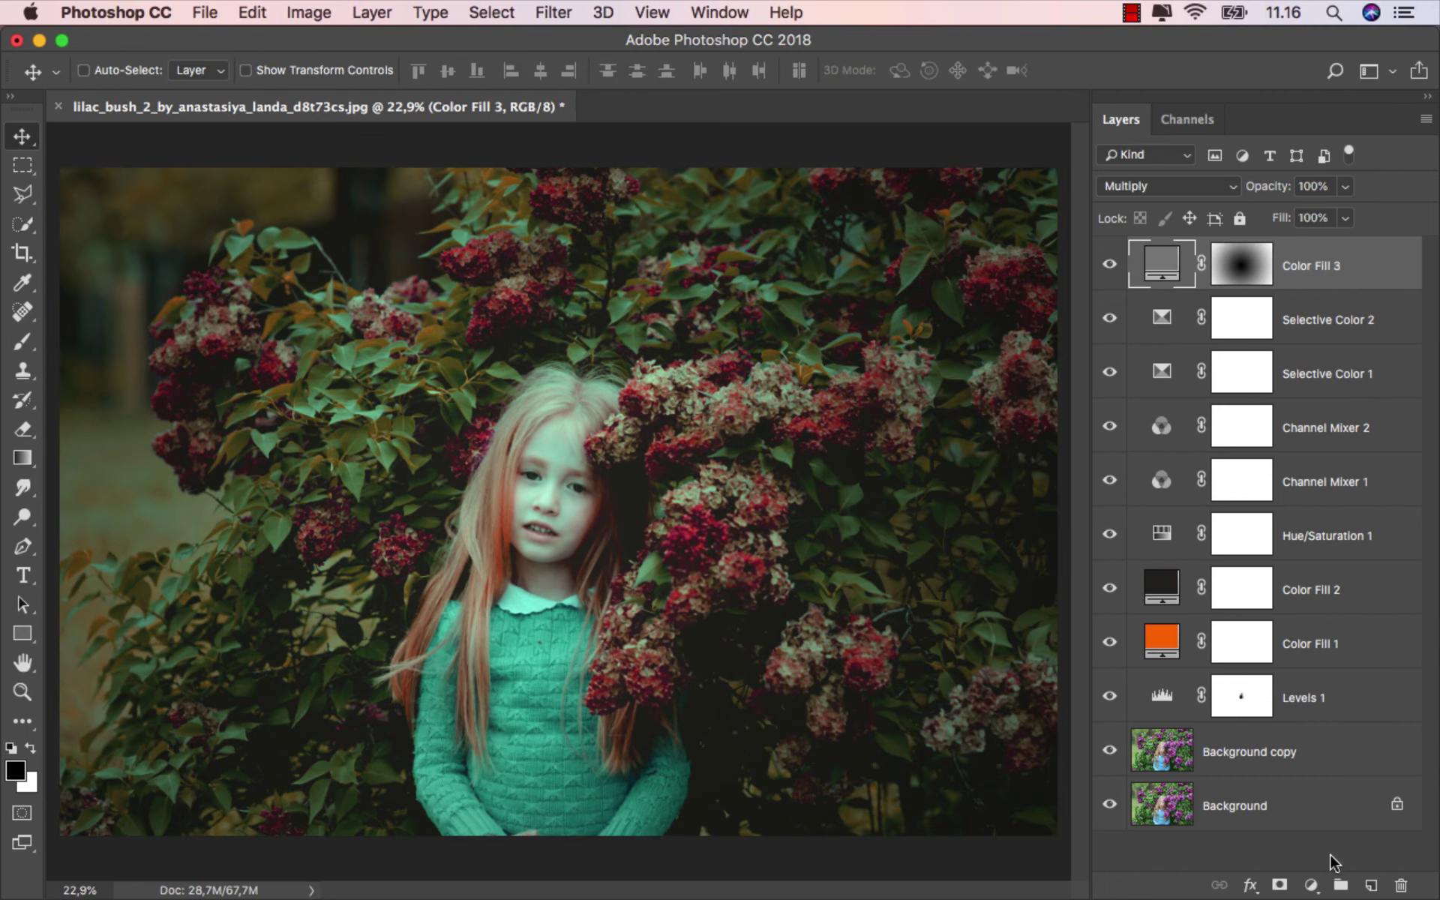
pyautogui.click(1311, 885)
pyautogui.click(1347, 528)
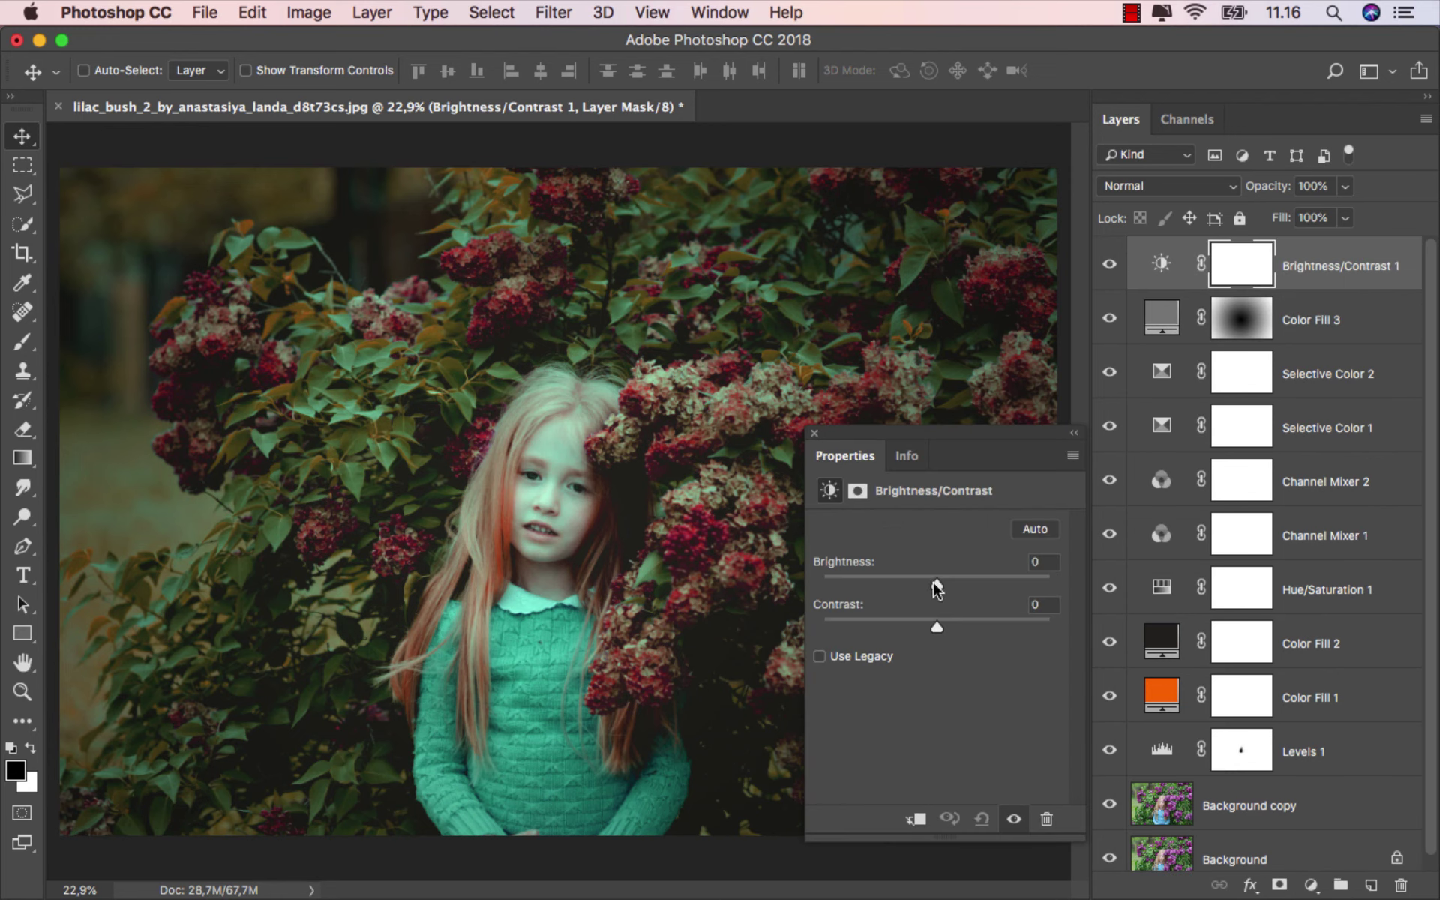
pyautogui.moveTo(935, 582); pyautogui.dragTo(913, 584)
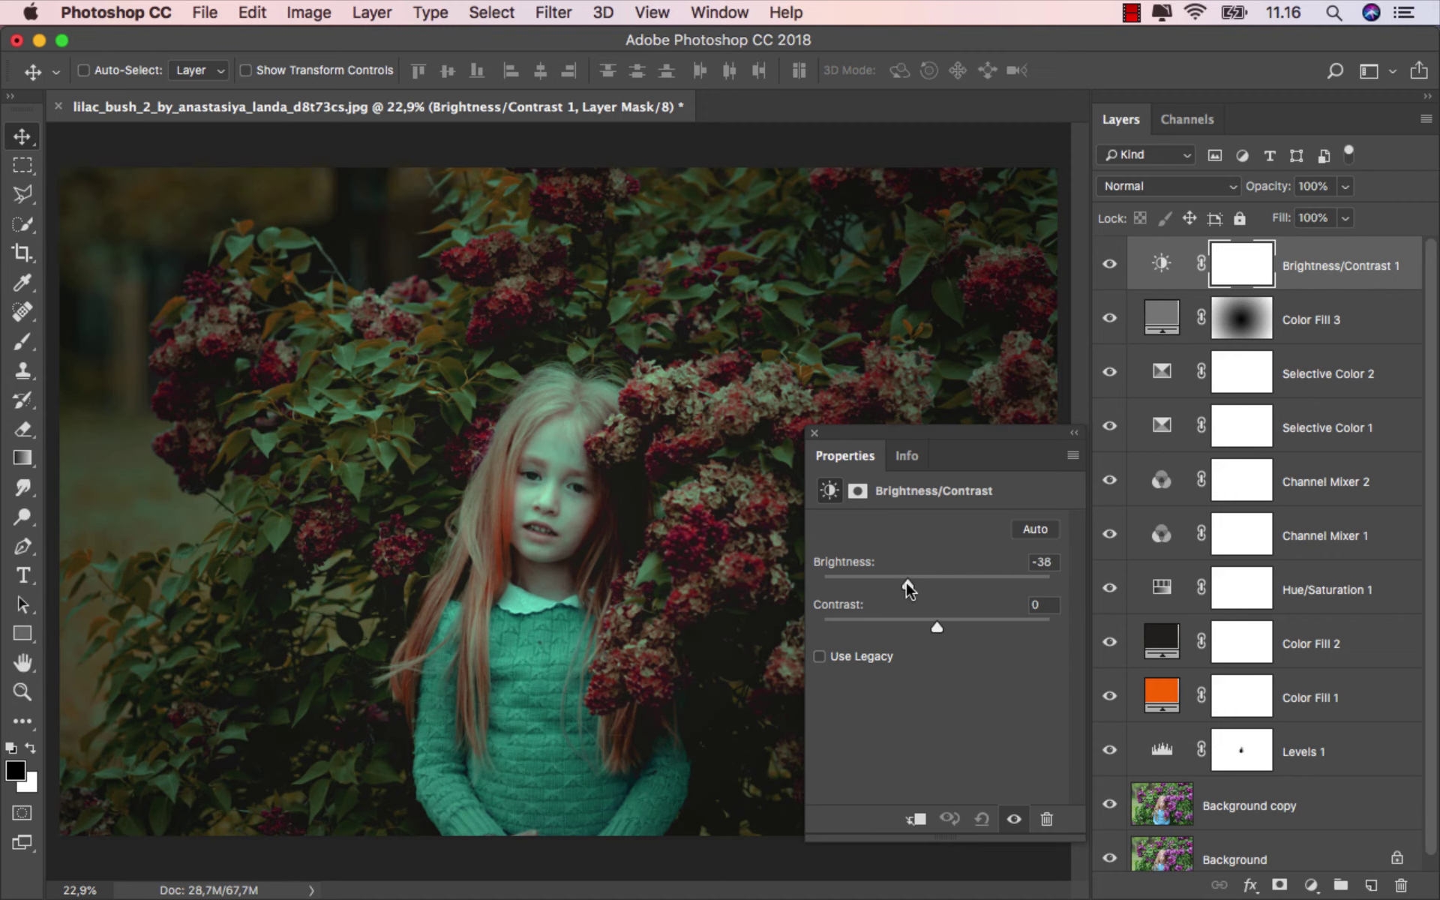
pyautogui.click(813, 433)
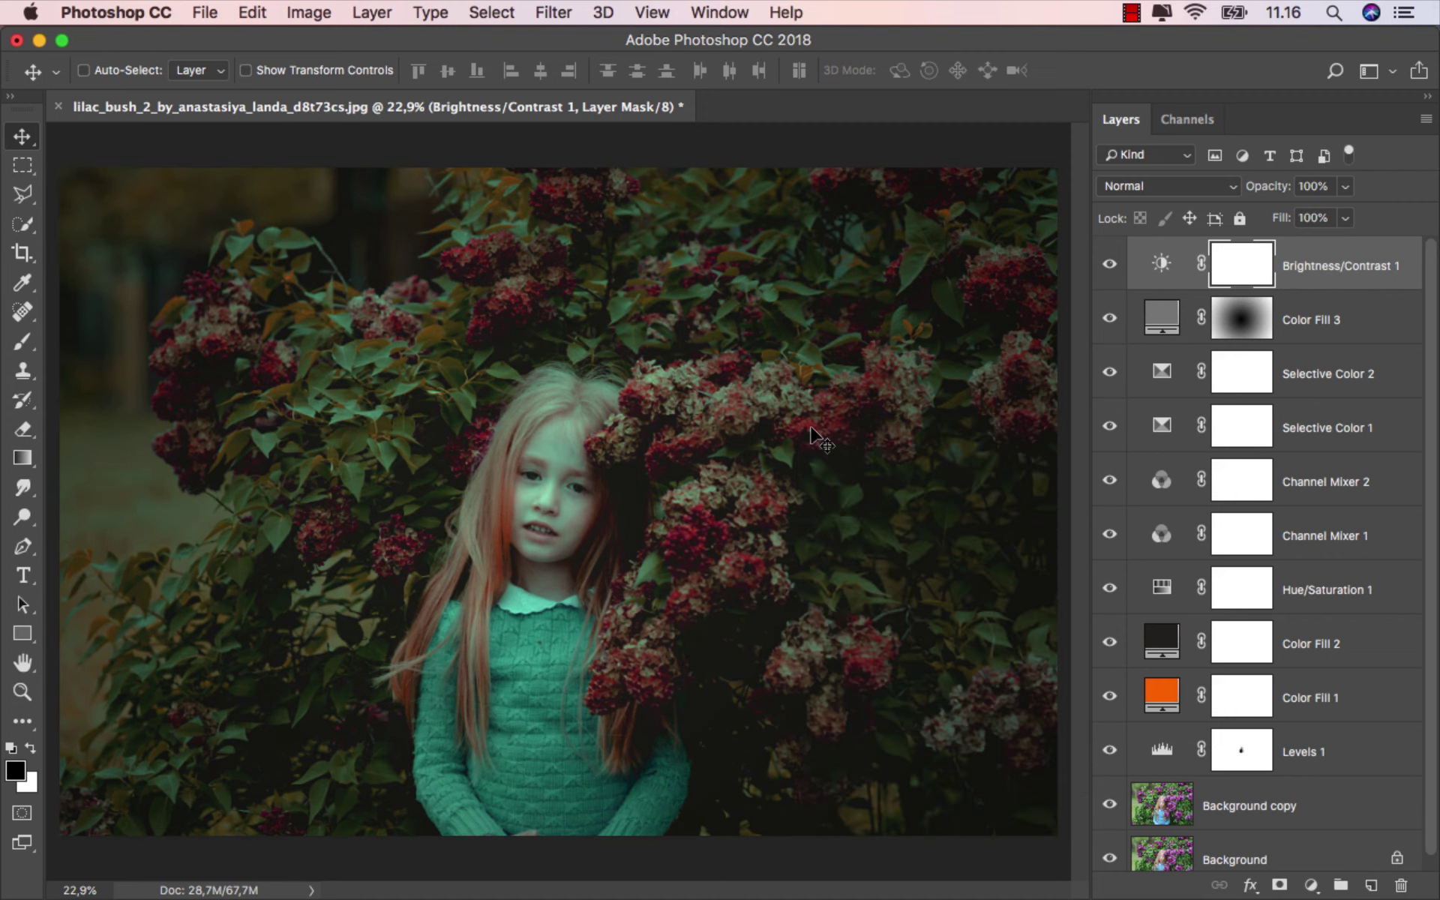
# Step: Radially fade the Brightness/Contrast mask from the face outward, then hide Color Fill 3 to compare
pyautogui.click(38, 459)
pyautogui.click(90, 457)
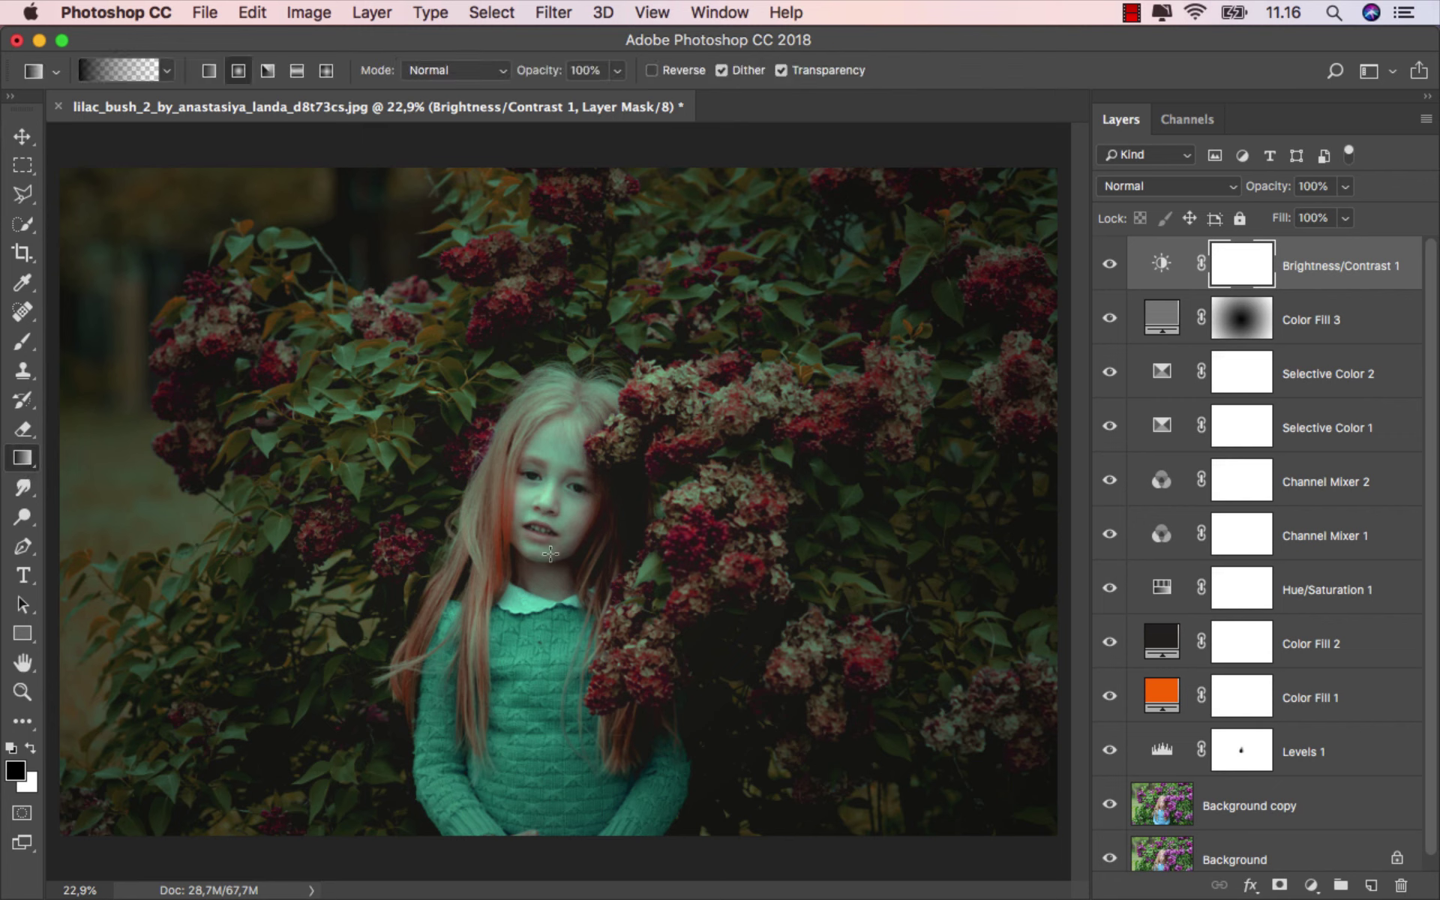
pyautogui.moveTo(568, 501); pyautogui.dragTo(1066, 154)
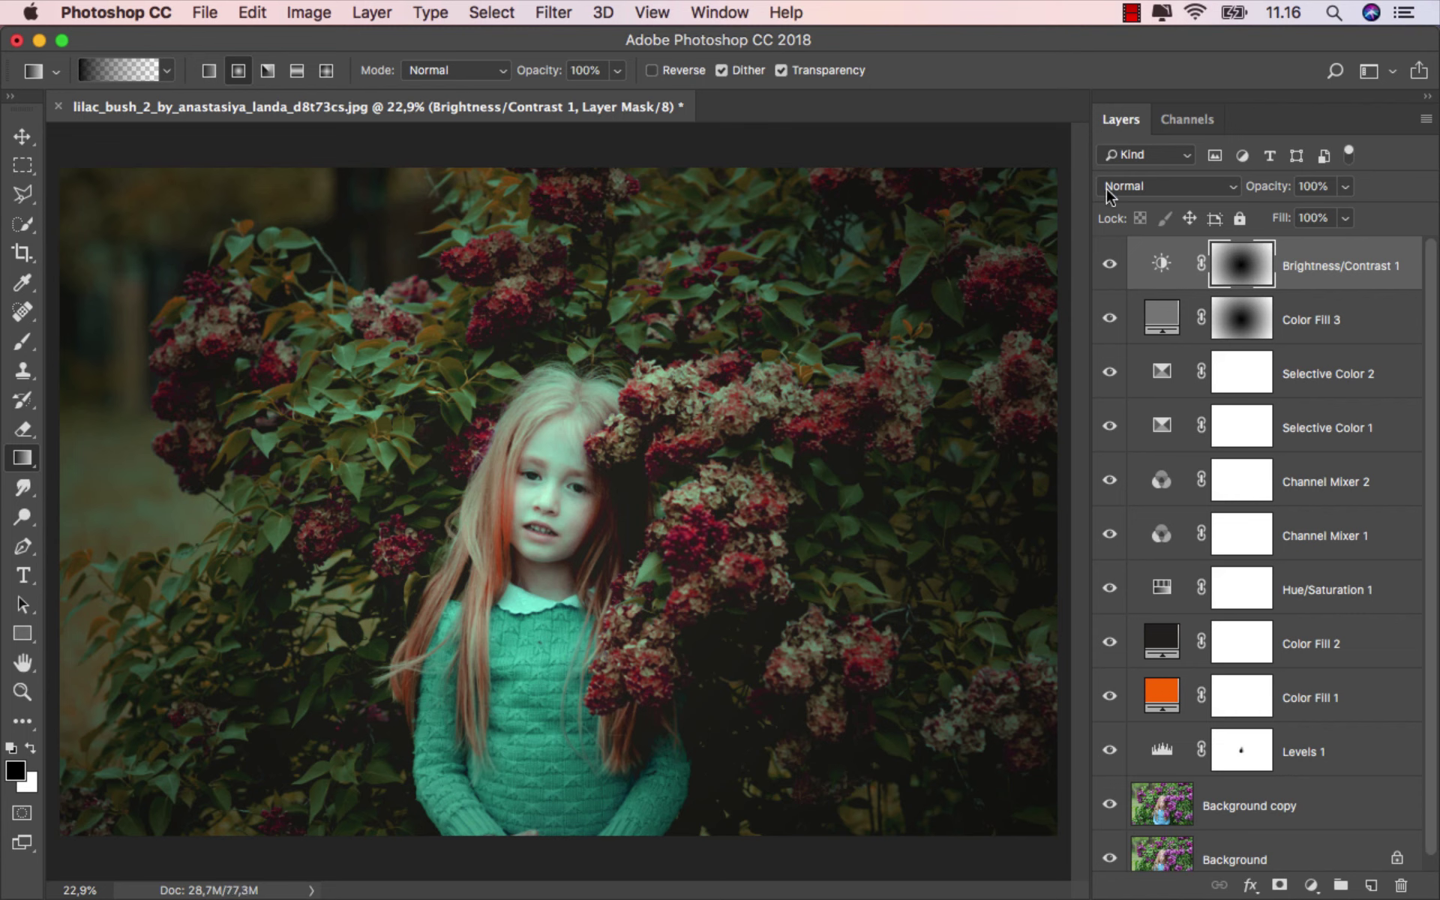
pyautogui.click(1110, 318)
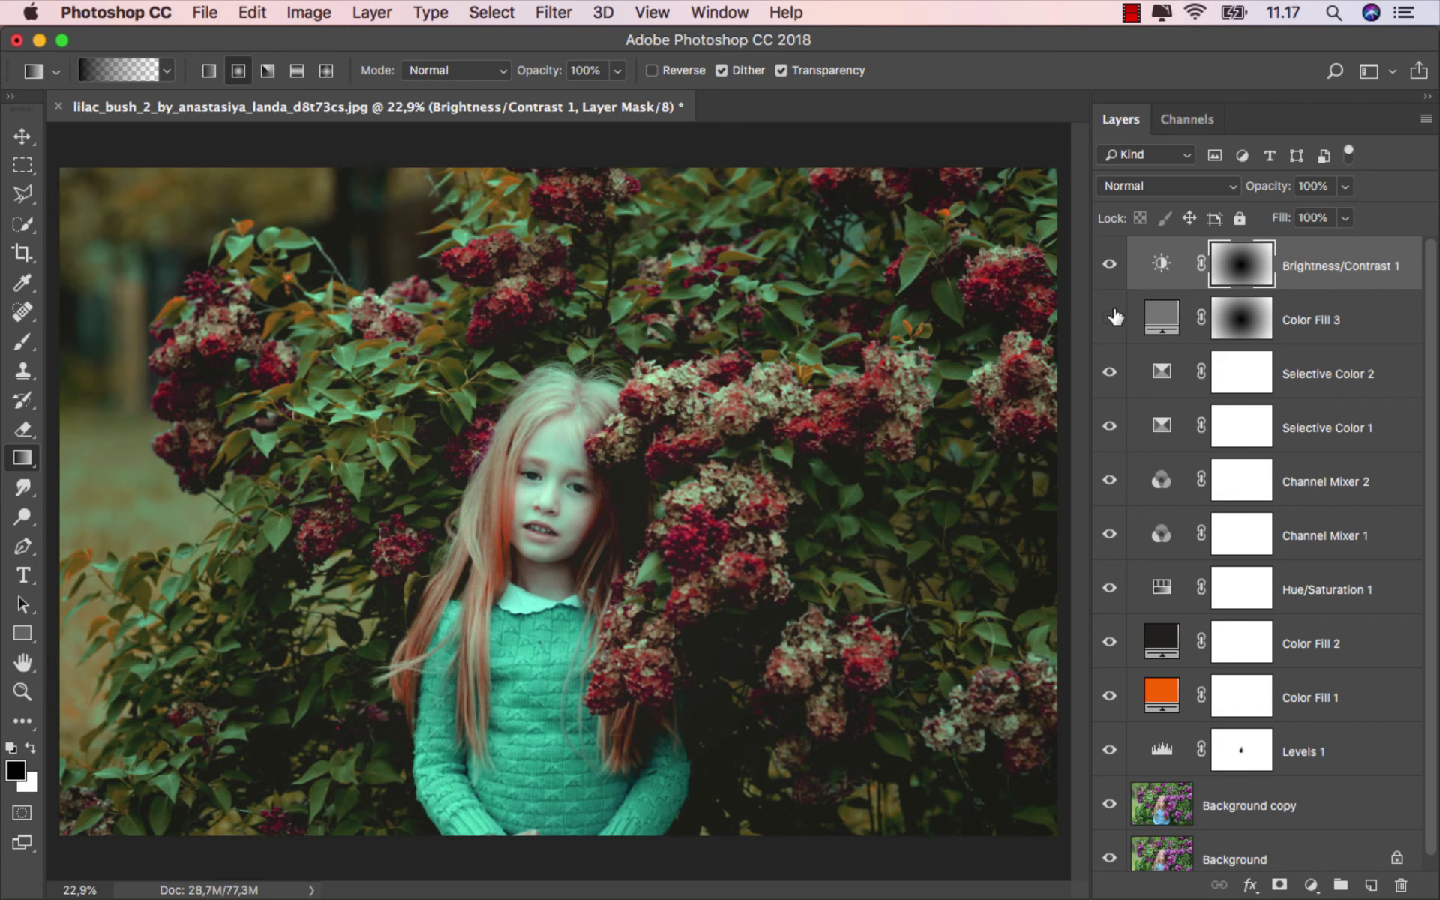
# Step: Show Color Fill 3 again and stamp all visible layers into a new Layer 1
pyautogui.click(1161, 264)
pyautogui.press('v')
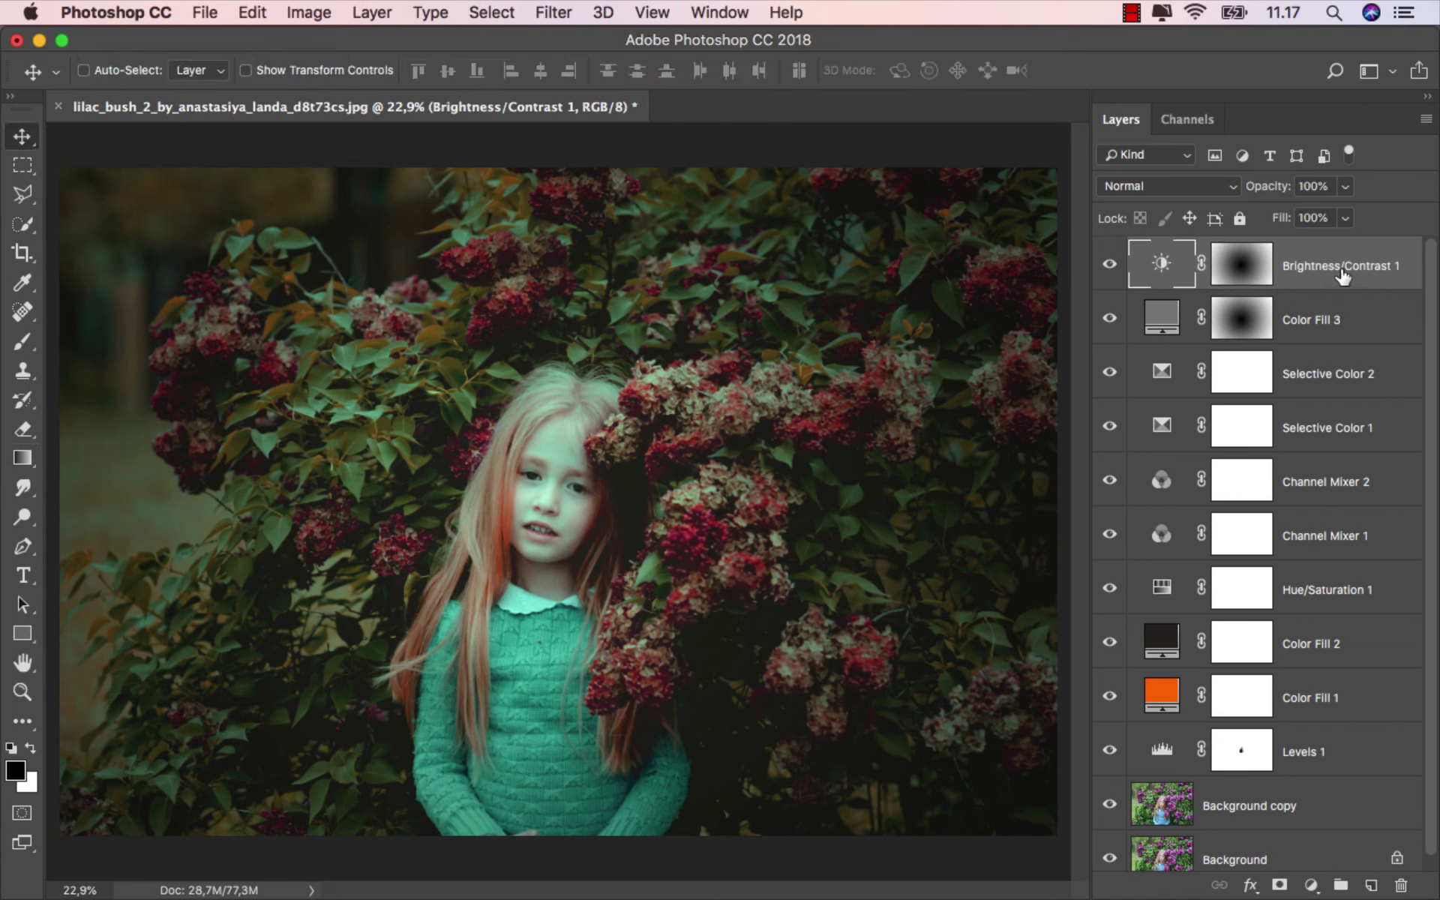
pyautogui.click(1371, 885)
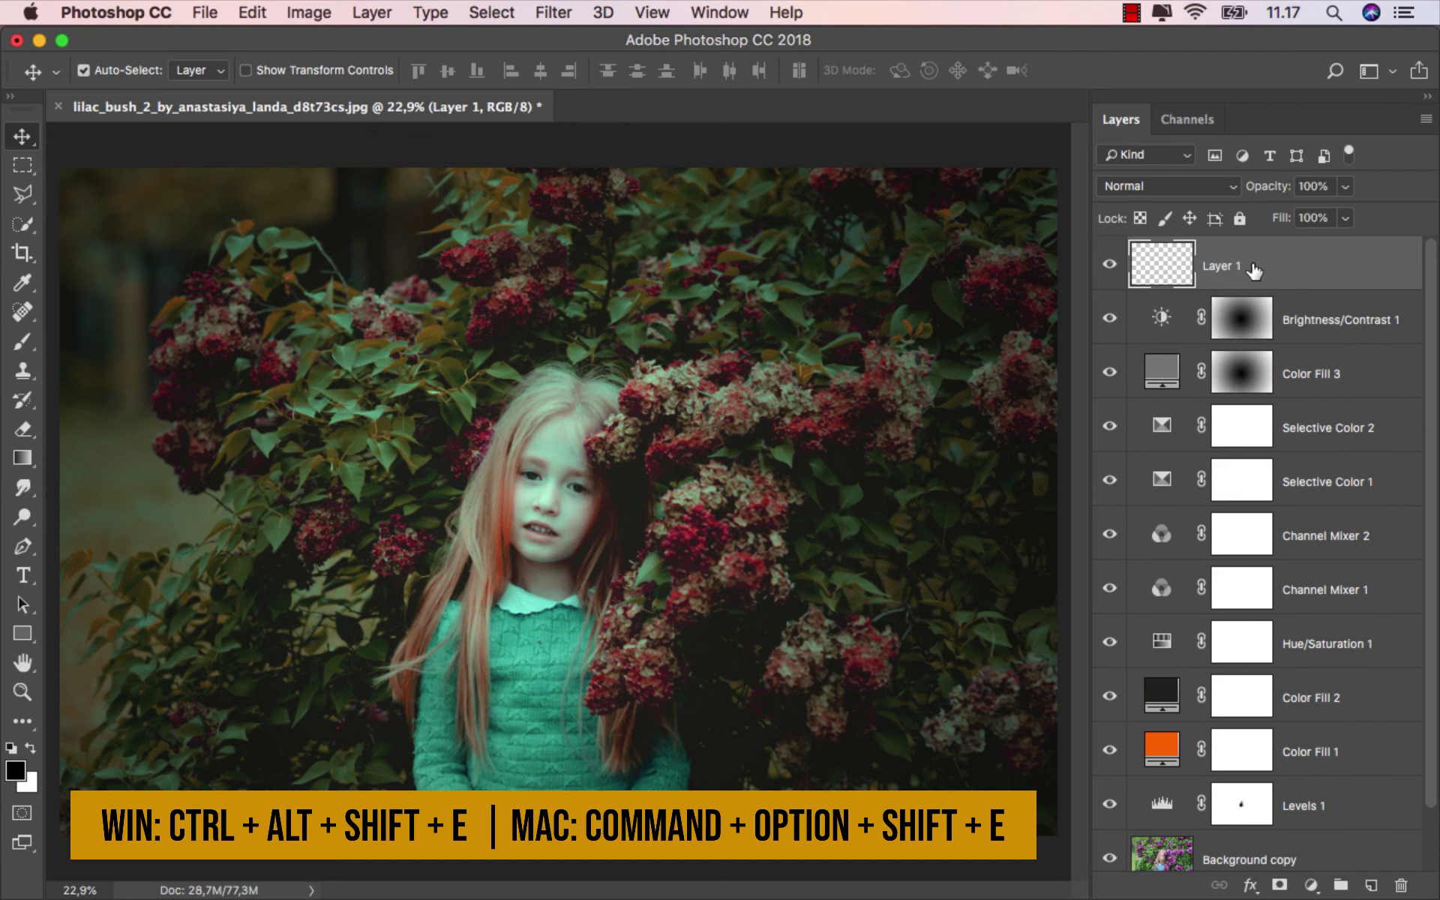
pyautogui.press('super+alt+shift+e')
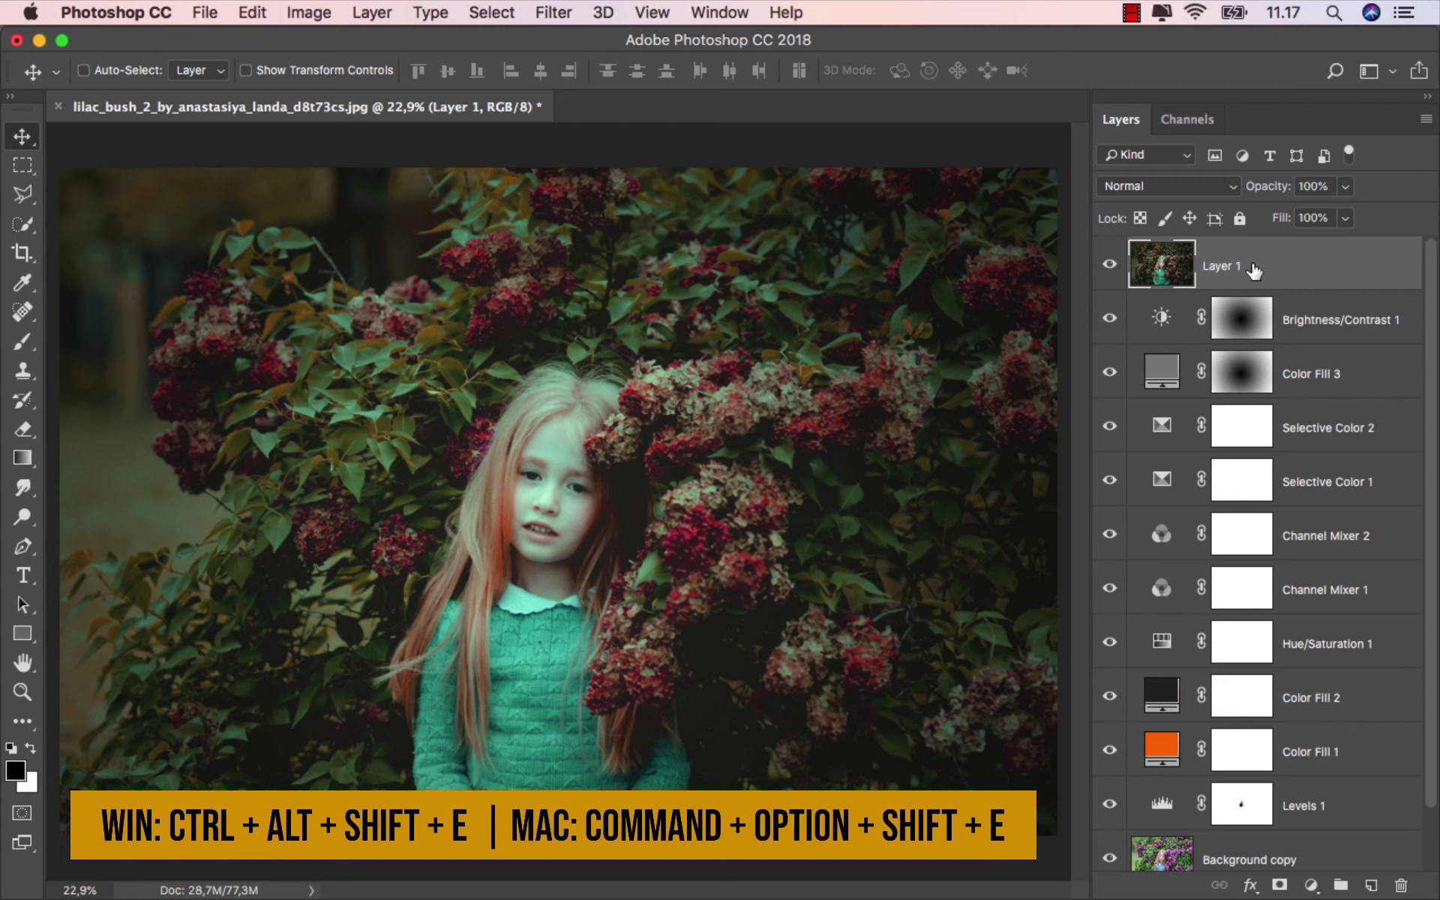
# Step: Convert Layer 1 into a Smart Object
pyautogui.rightClick(1251, 263)
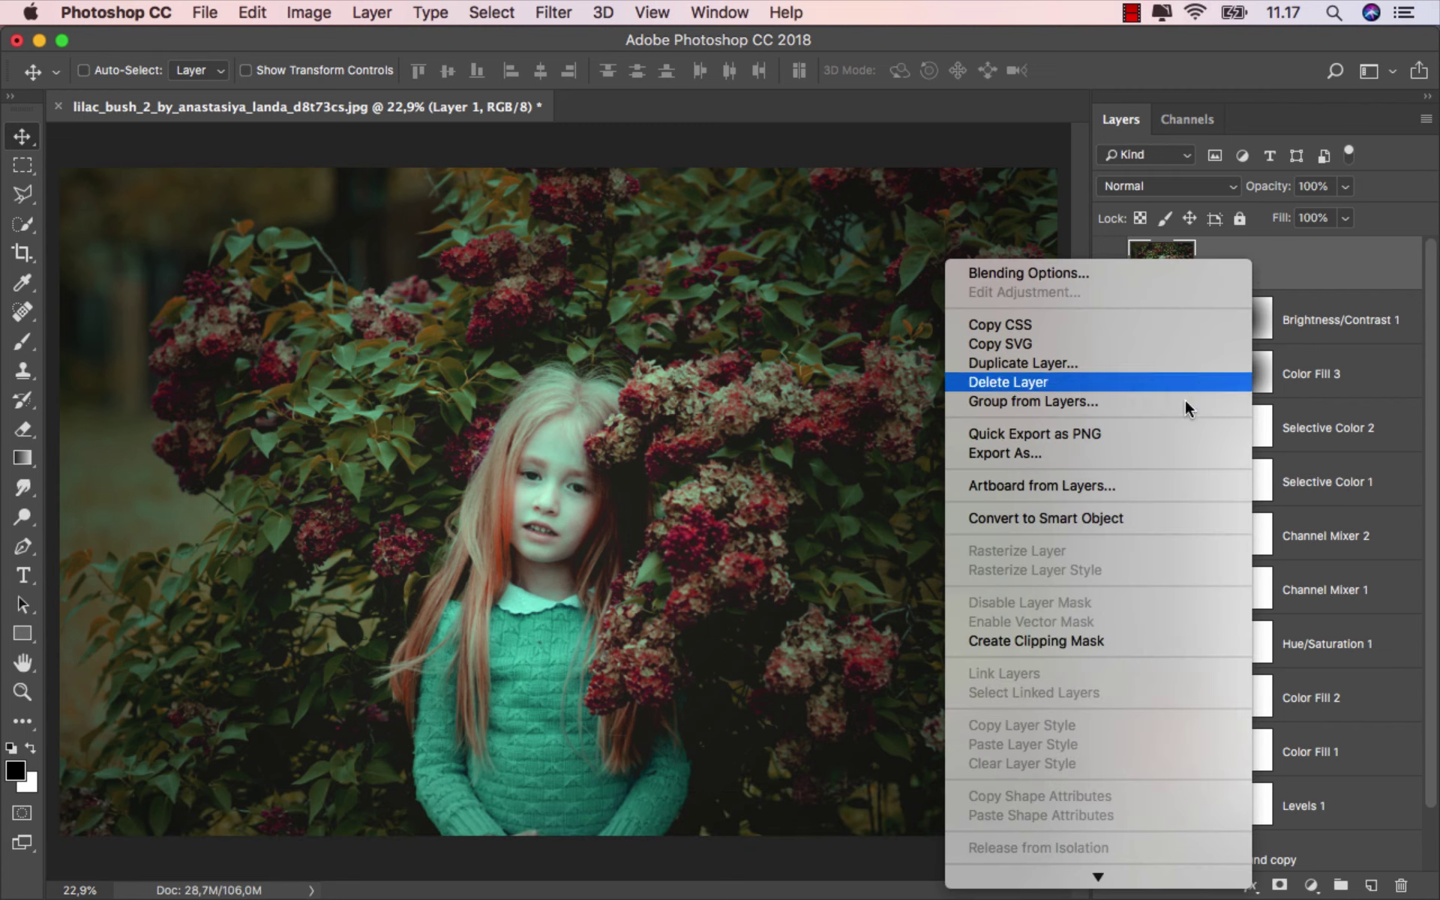
pyautogui.click(1144, 518)
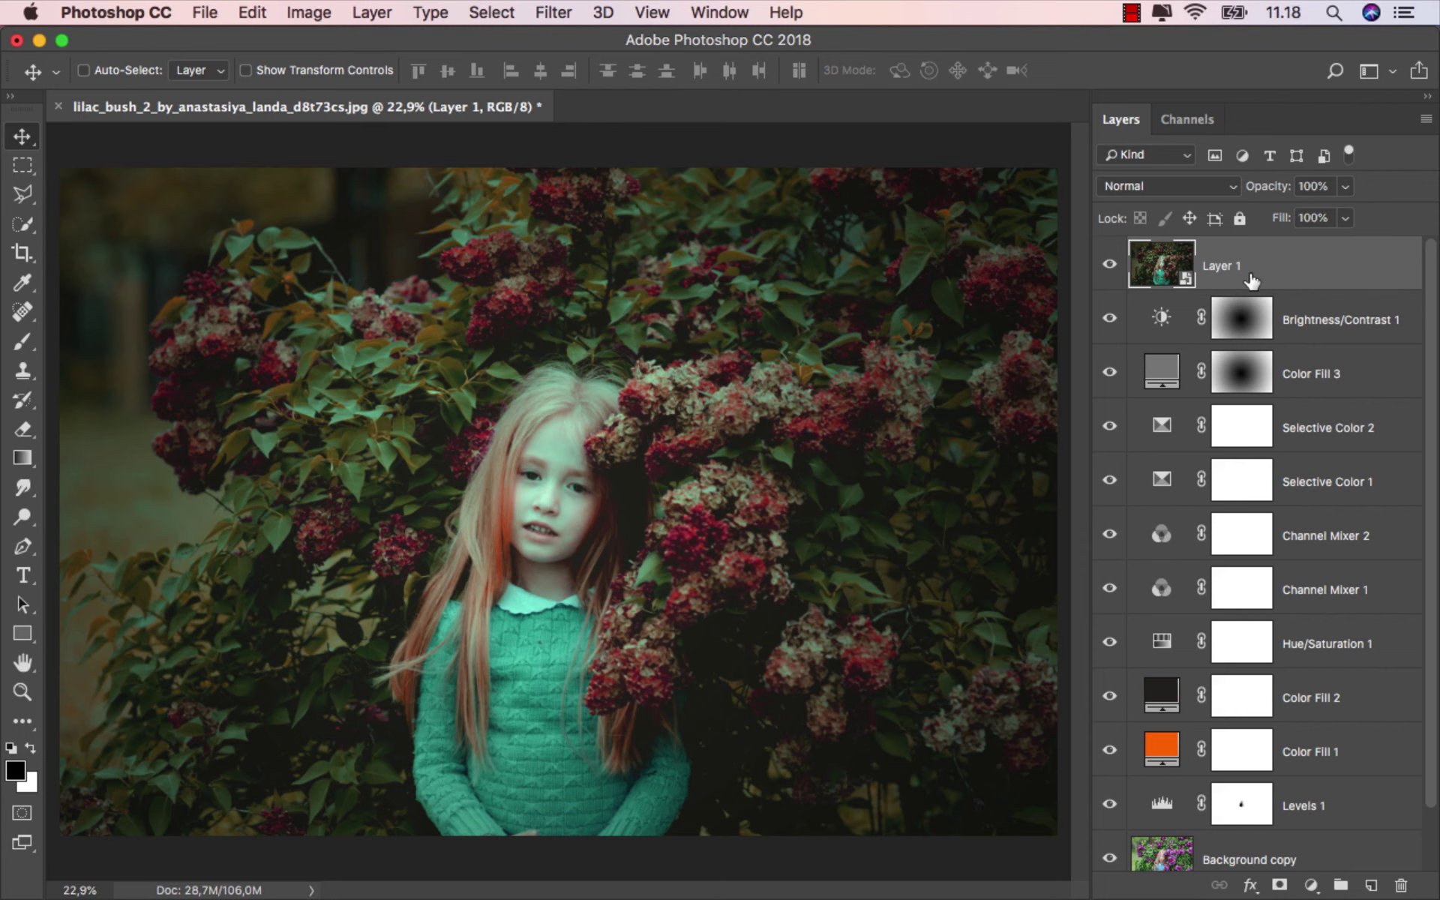
pyautogui.click(552, 15)
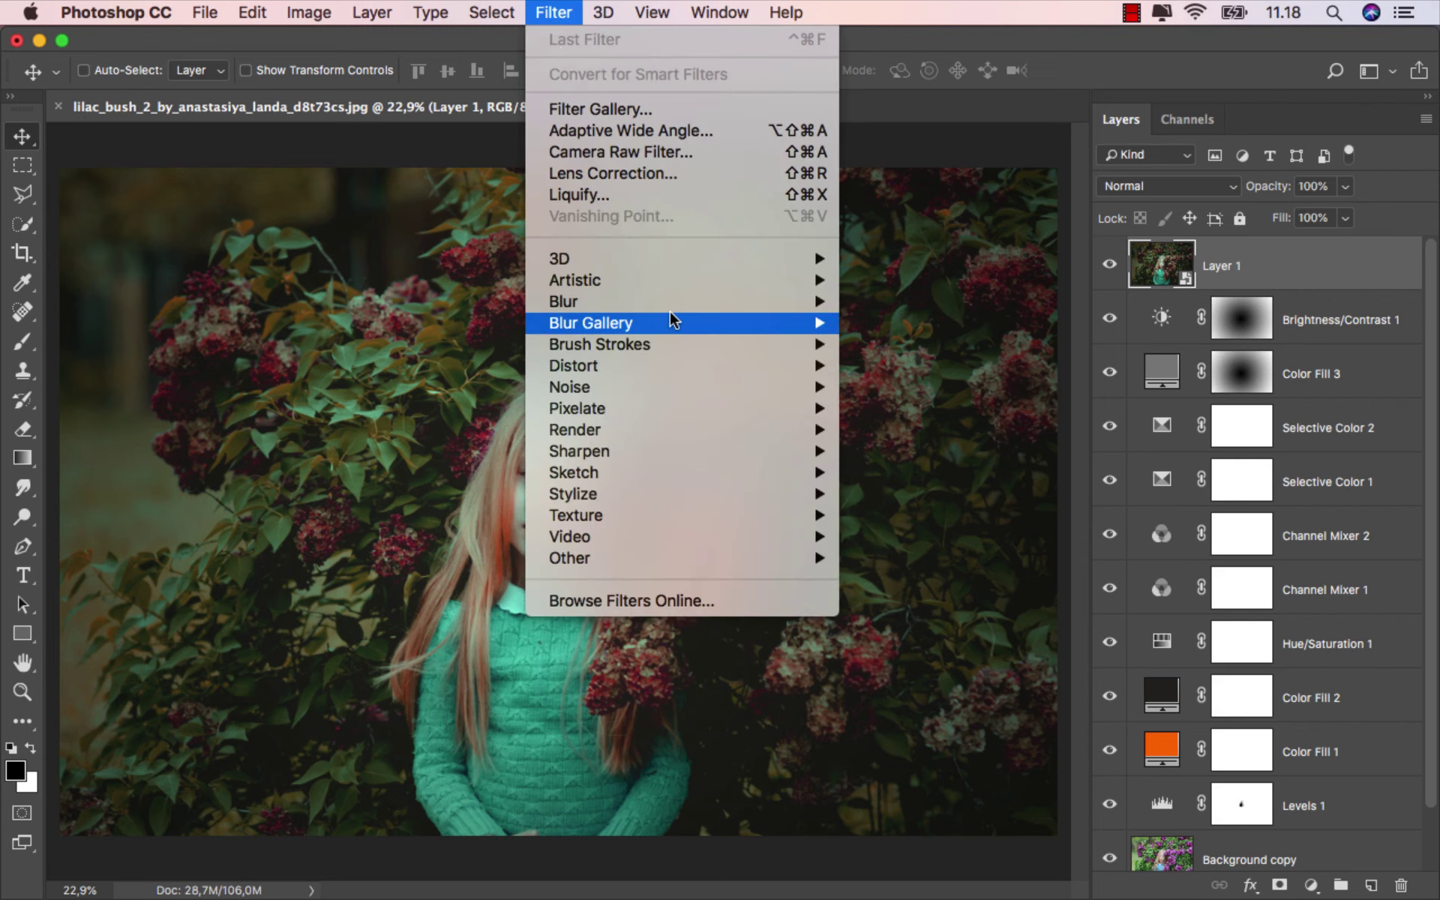
# Step: Start an Iris Blur and reshape its ellipse taller and narrower around the girl
pyautogui.moveTo(591, 323)
pyautogui.click(904, 350)
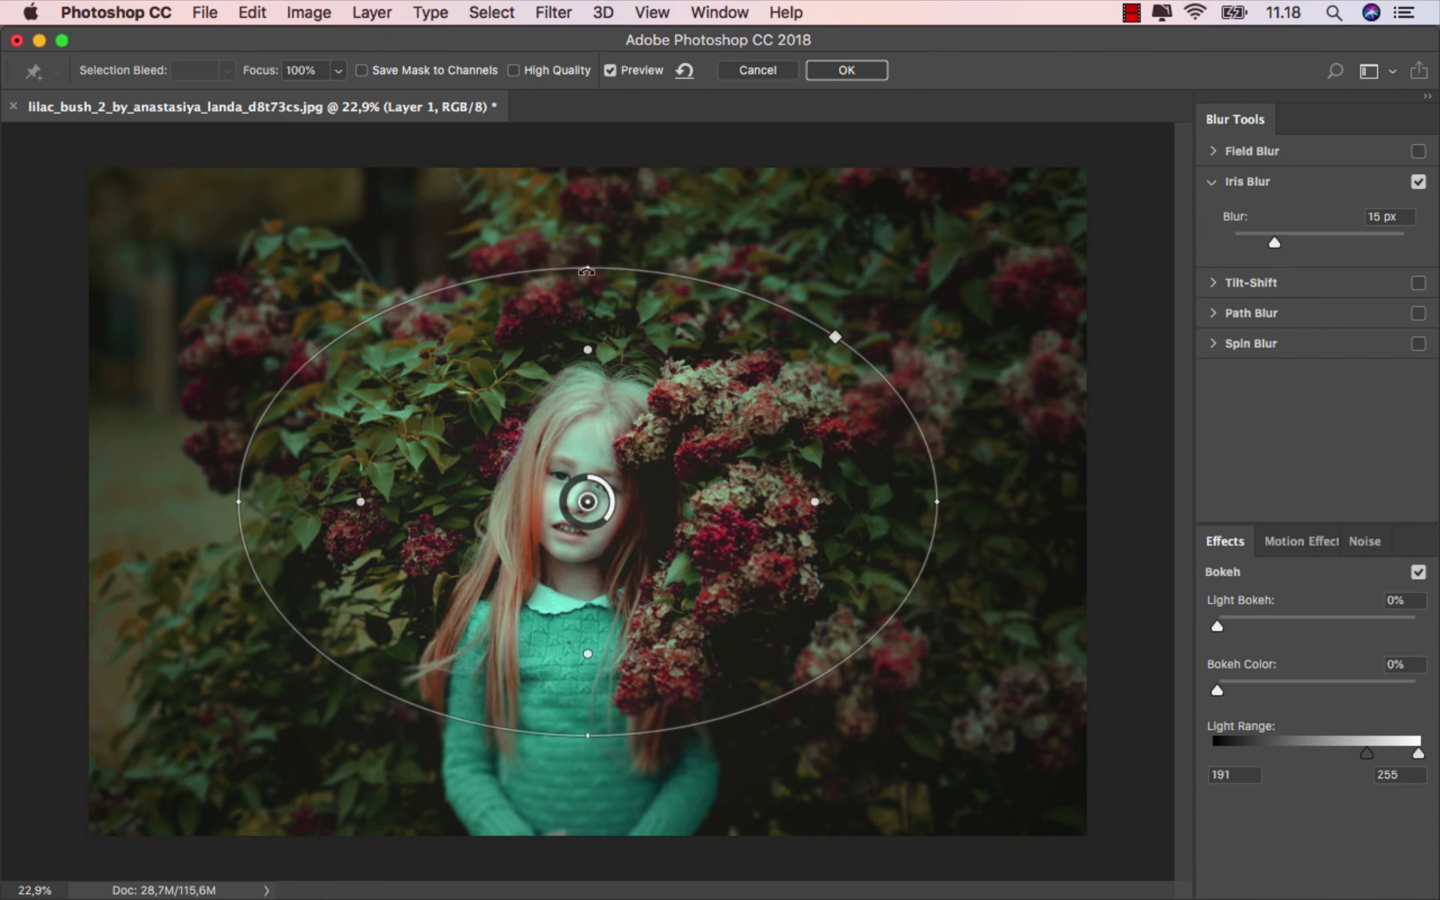
pyautogui.moveTo(586, 255); pyautogui.dragTo(592, 183)
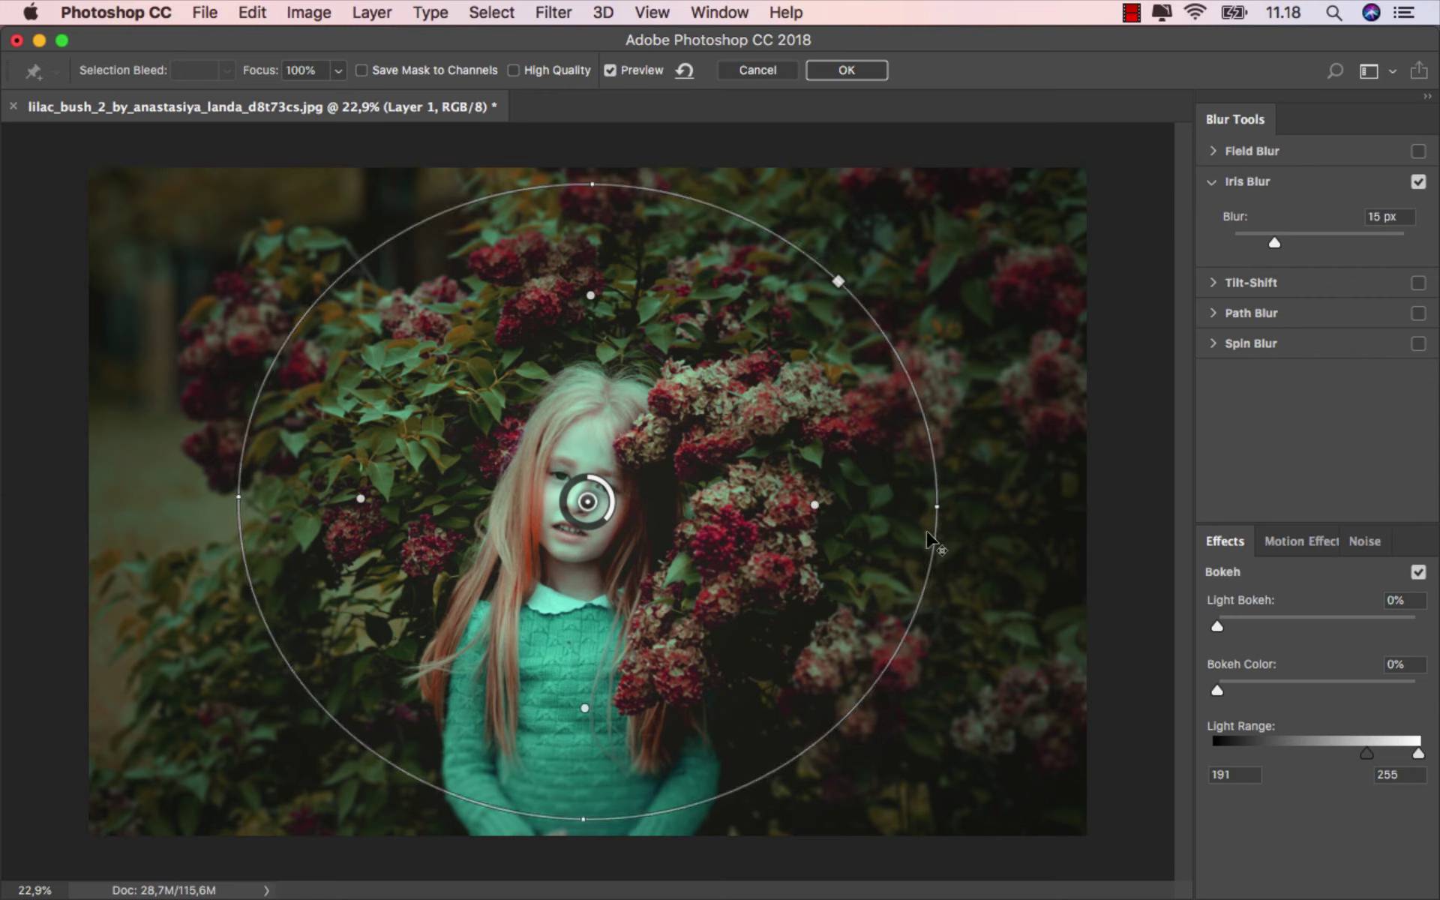
pyautogui.moveTo(930, 532); pyautogui.dragTo(874, 530)
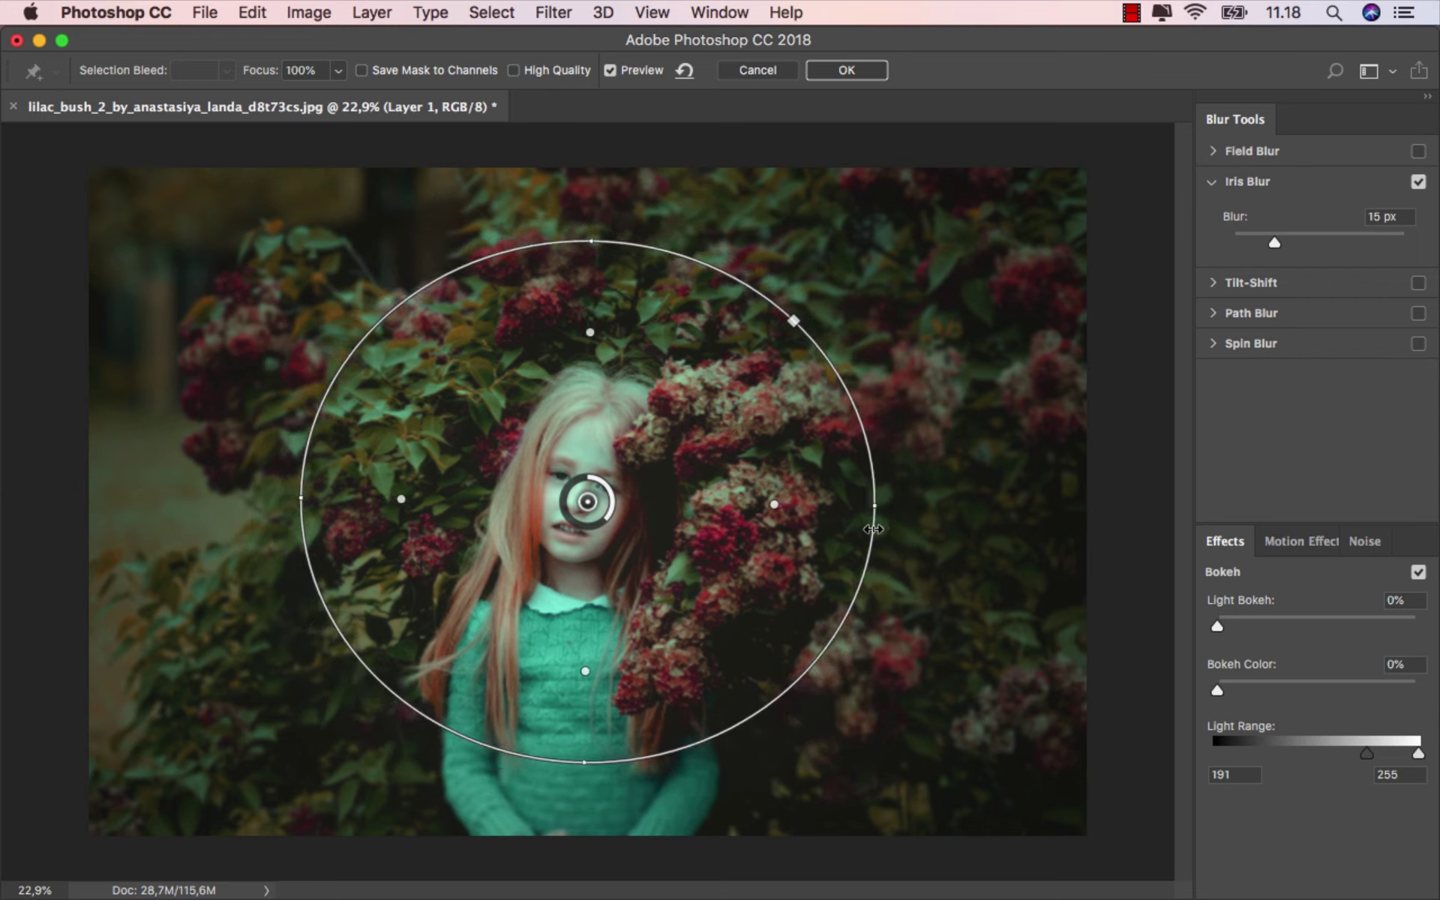
pyautogui.moveTo(591, 239); pyautogui.dragTo(582, 184)
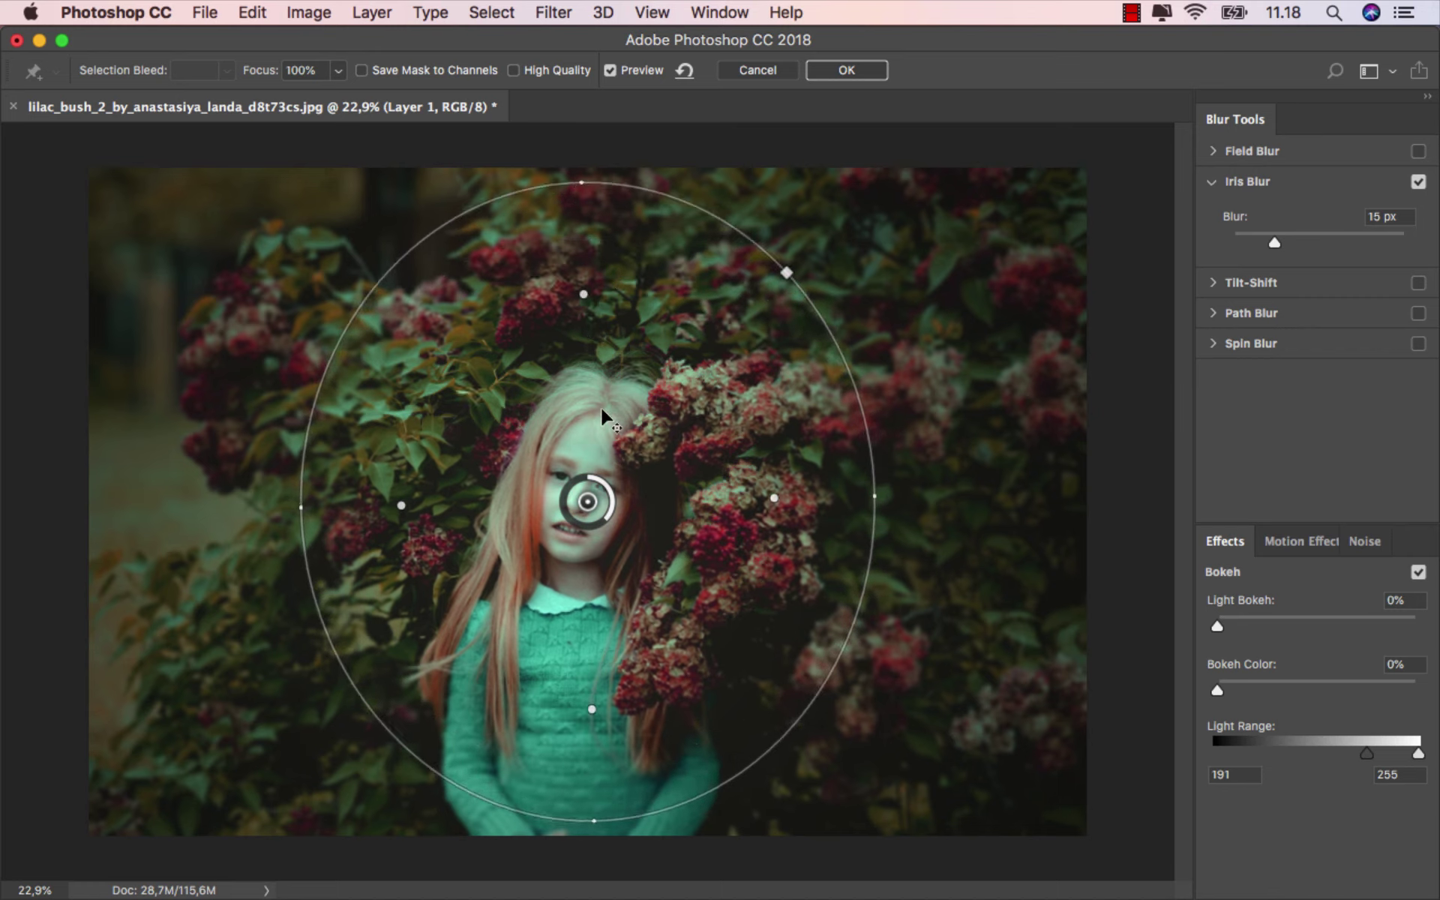
pyautogui.moveTo(584, 294)
pyautogui.mouseDown()
pyautogui.moveTo(585, 321)
pyautogui.moveTo(582, 308)
pyautogui.mouseUp()
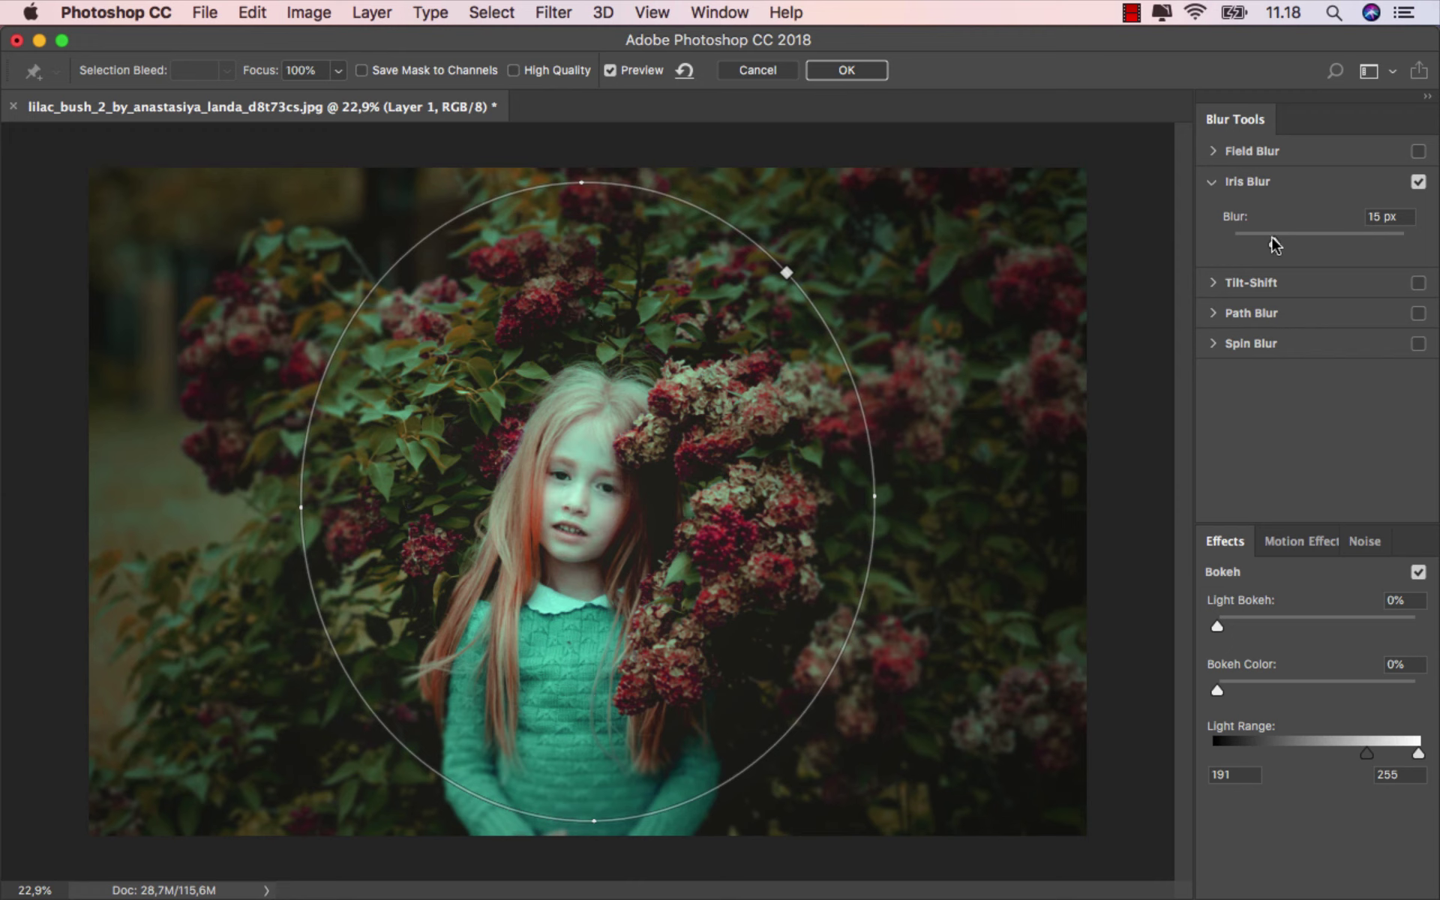
# Step: Set the iris blur to 10 px, tighten the sharp zone around the face, and apply
pyautogui.moveTo(1272, 236); pyautogui.dragTo(1264, 238)
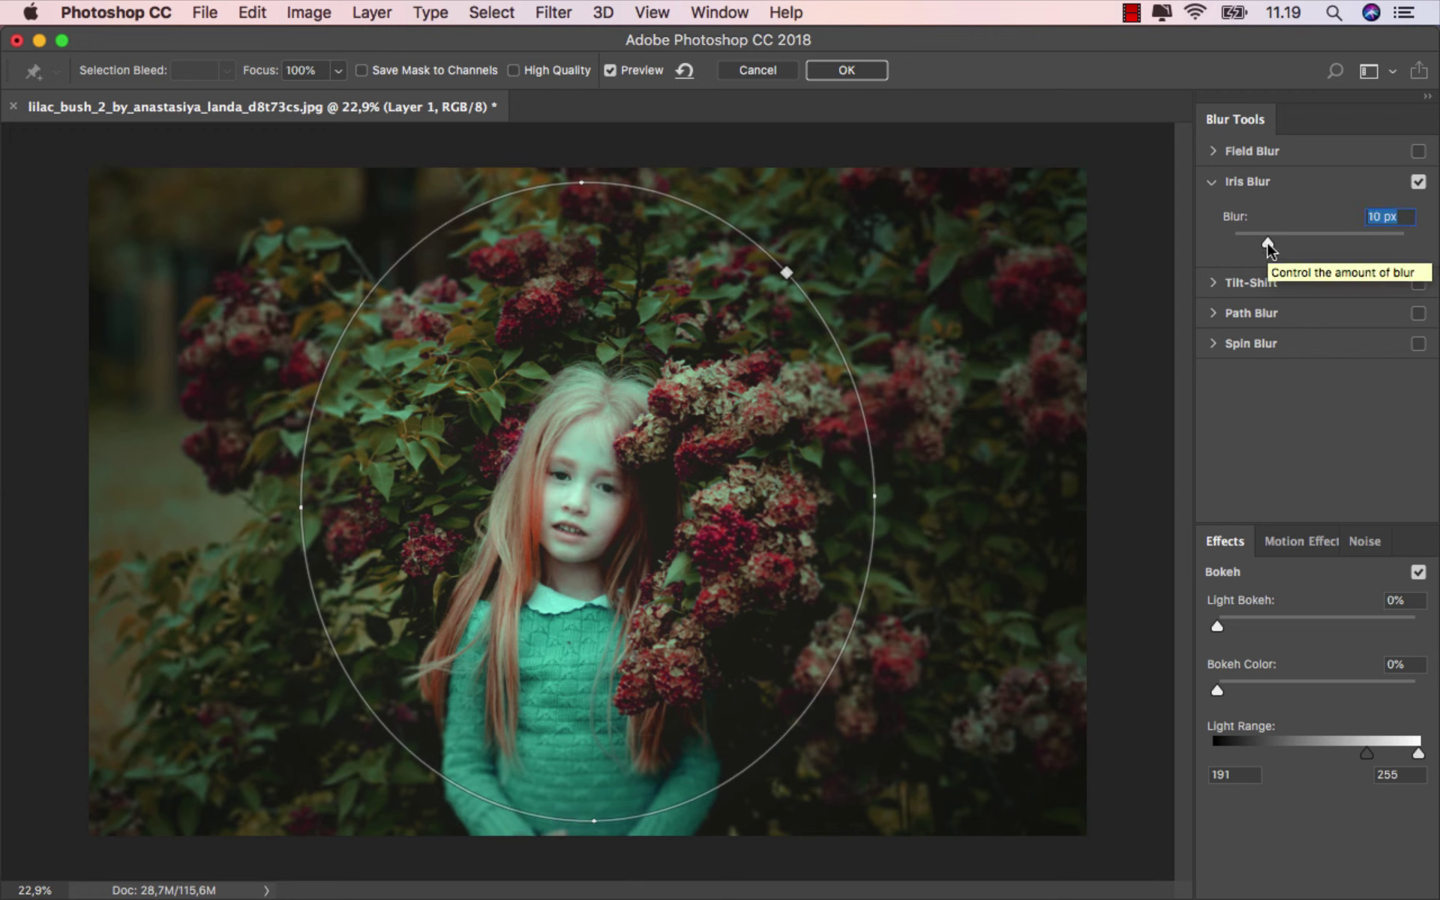
pyautogui.moveTo(582, 309)
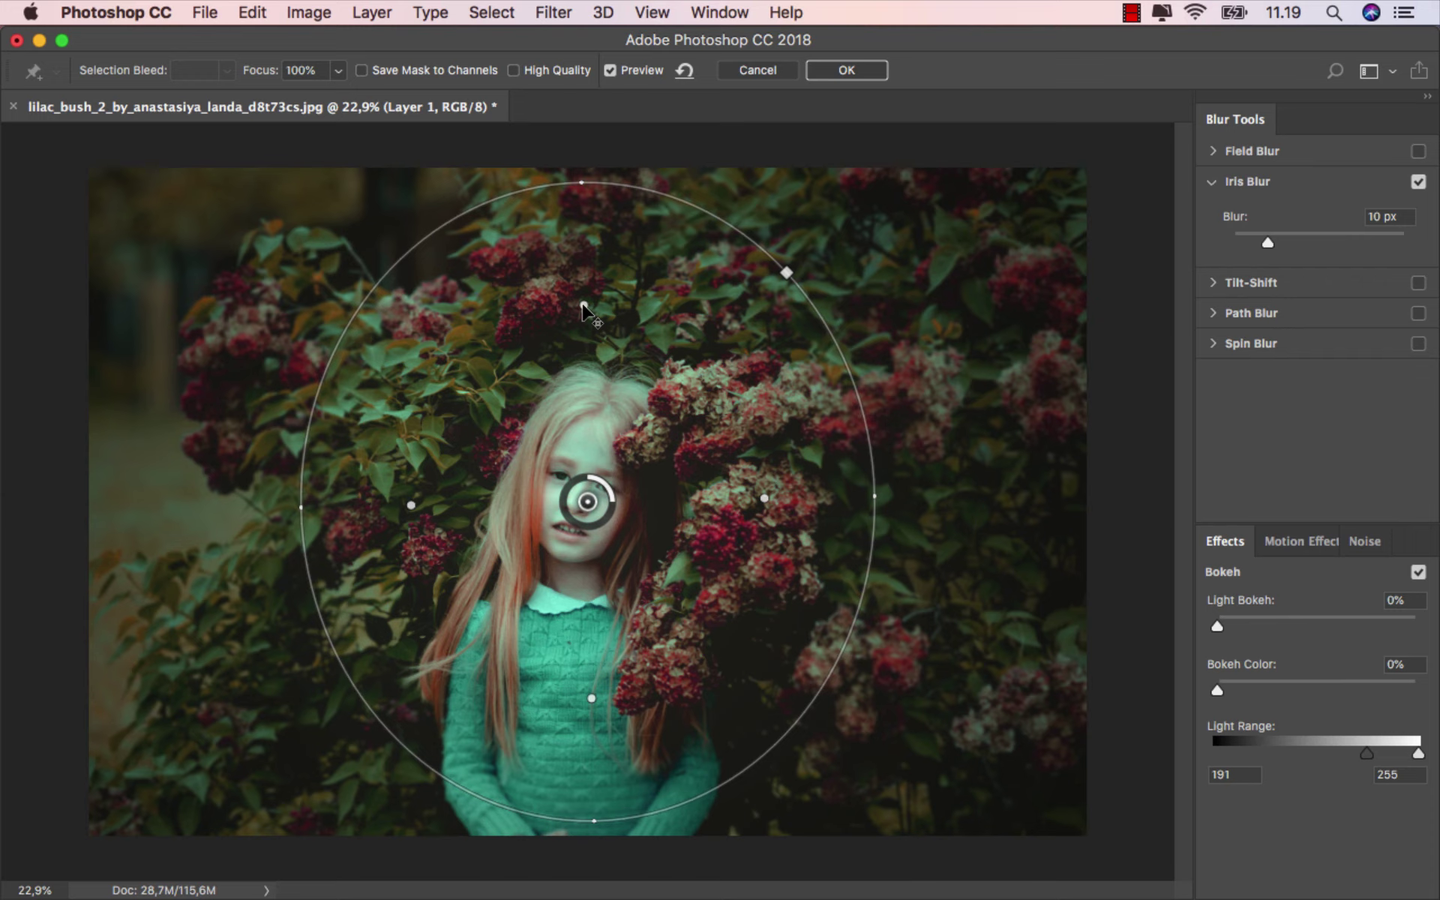
pyautogui.moveTo(583, 305); pyautogui.dragTo(584, 336)
pyautogui.moveTo(584, 336); pyautogui.dragTo(584, 349)
pyautogui.click(846, 71)
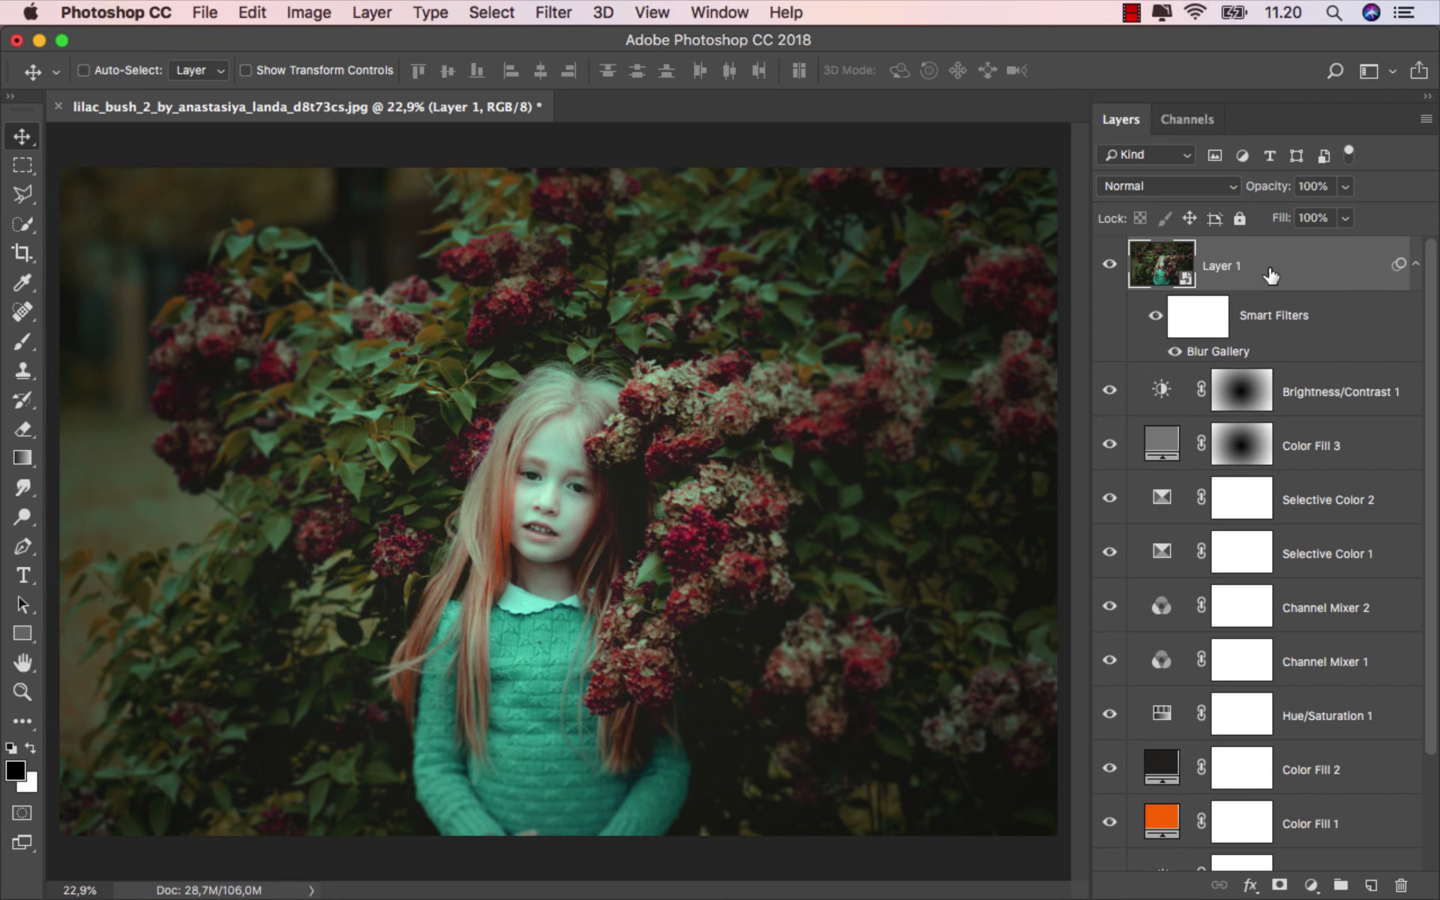
# Step: Save a JPEG copy named ok.jpg at Maximum quality 12
pyautogui.click(218, 17)
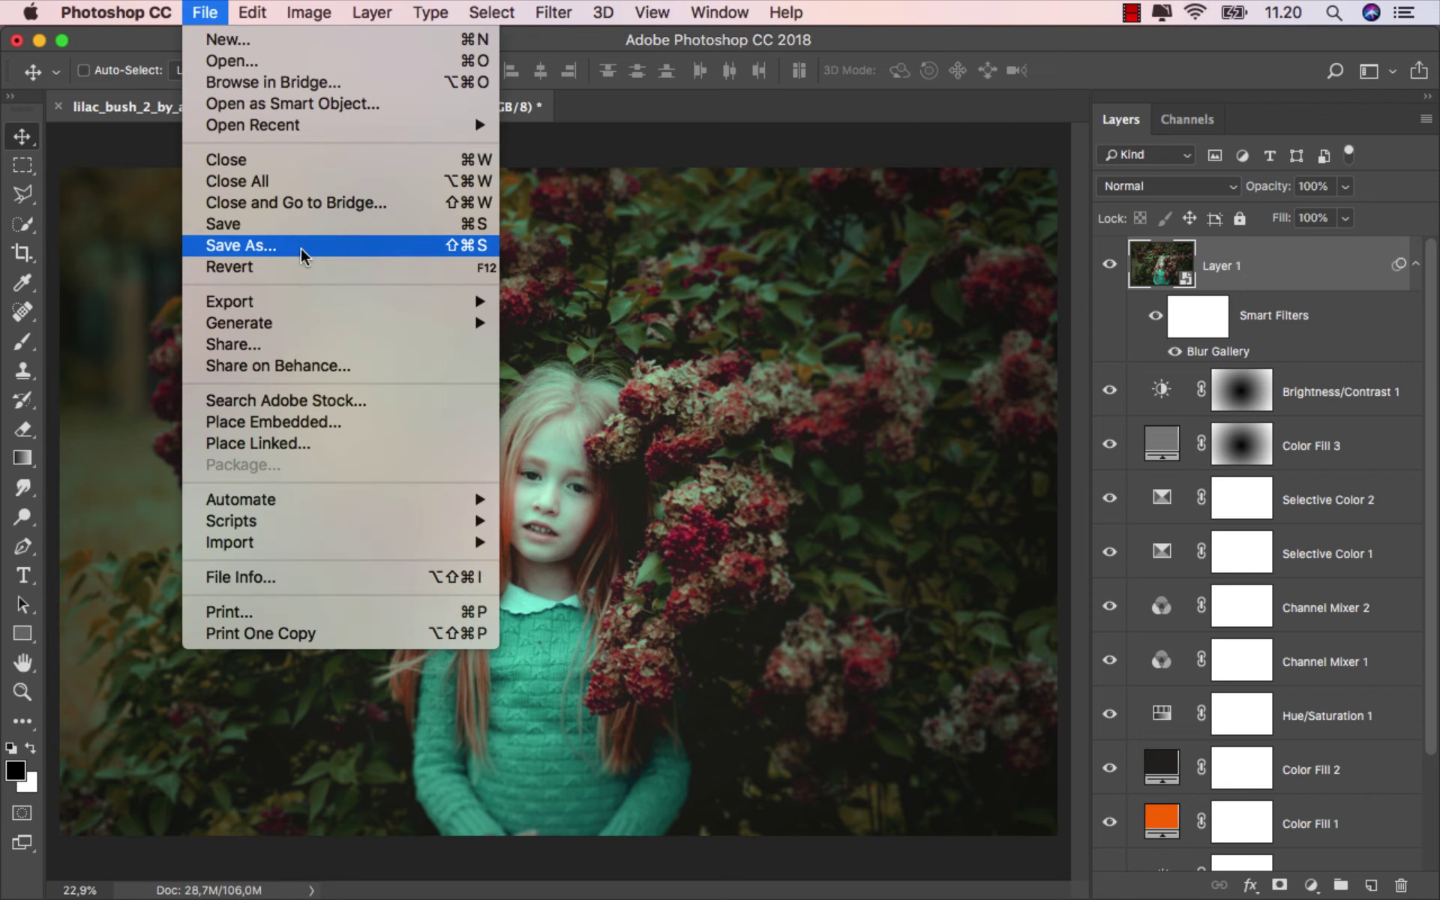
pyautogui.click(524, 298)
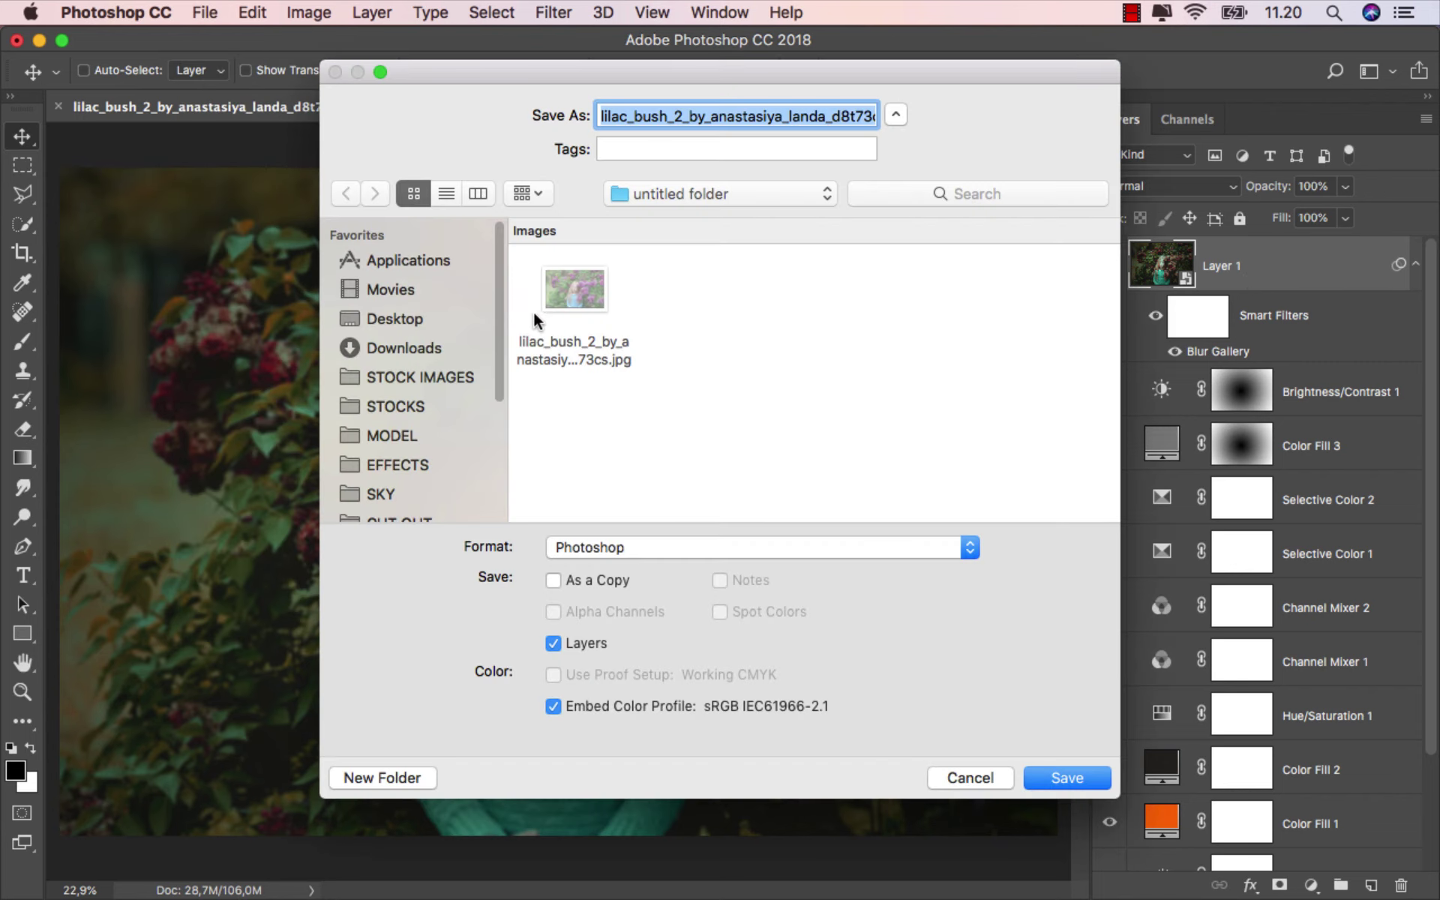
pyautogui.click(665, 551)
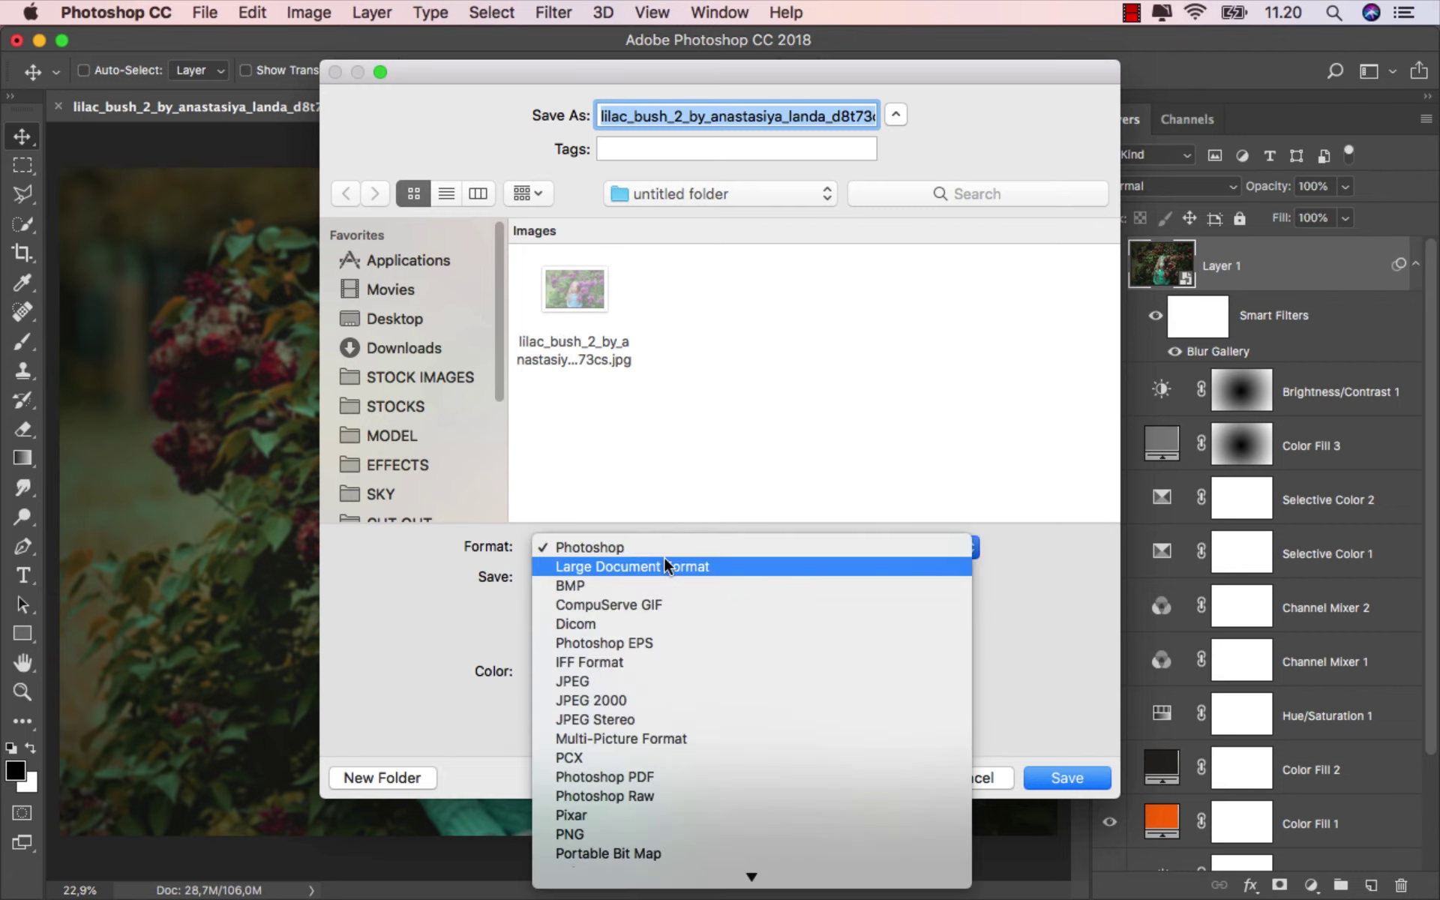
pyautogui.click(636, 680)
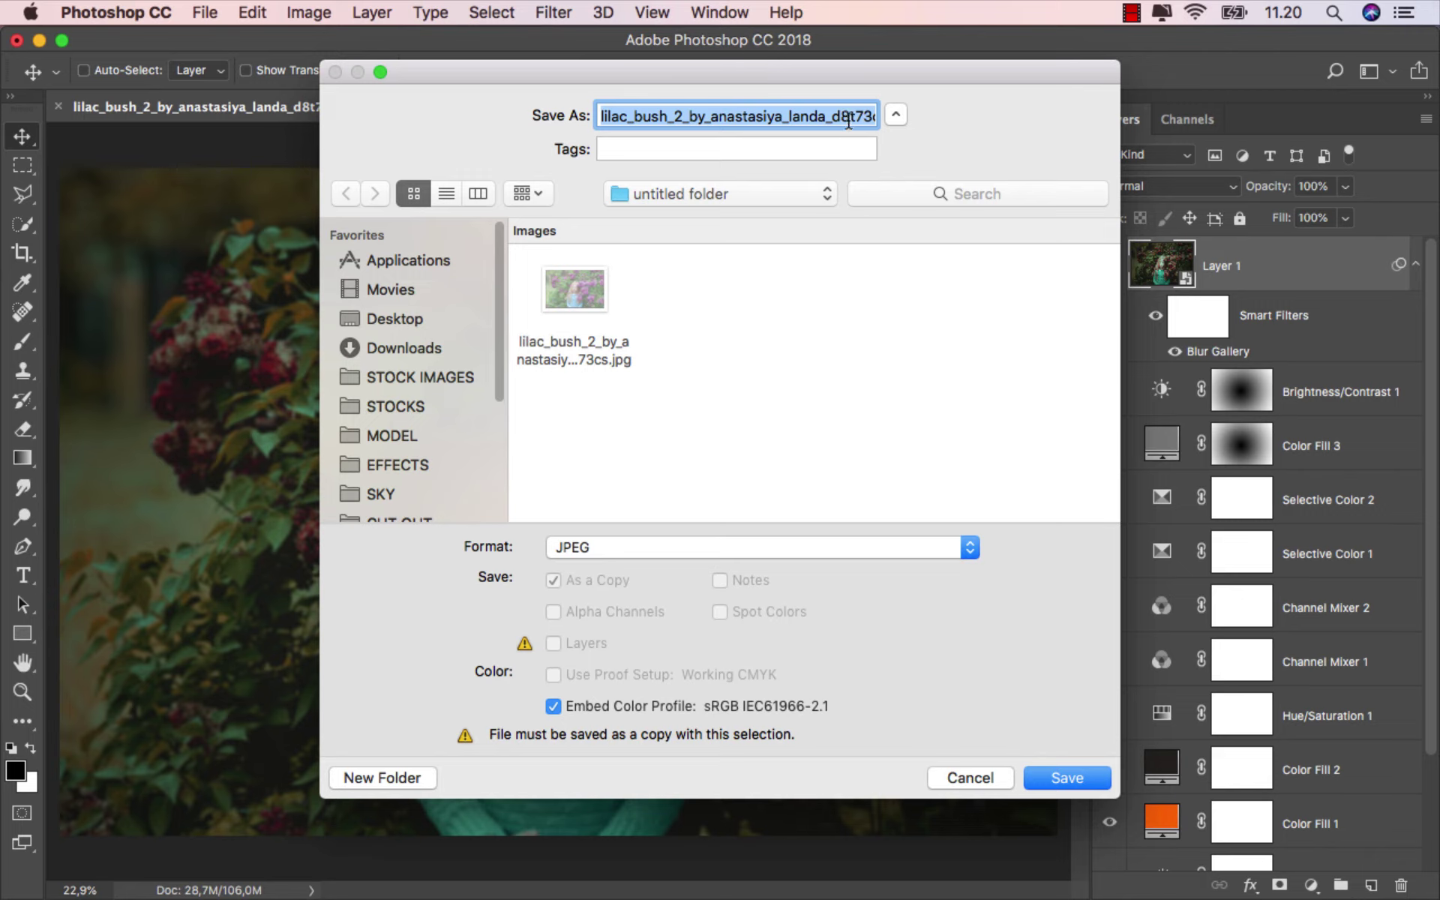
pyautogui.write('ok.jpg')
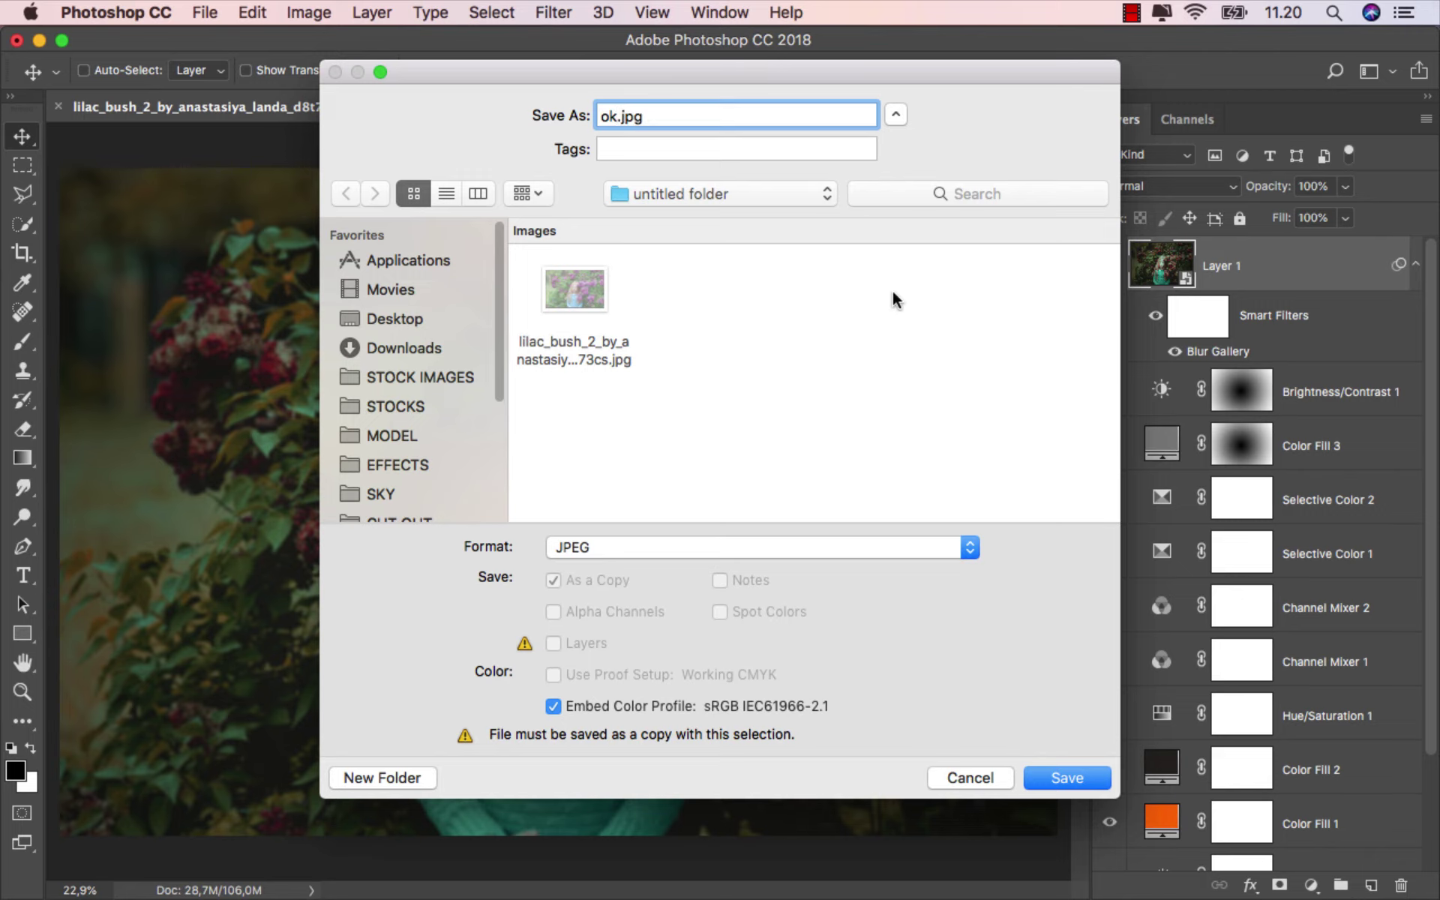
pyautogui.click(1070, 777)
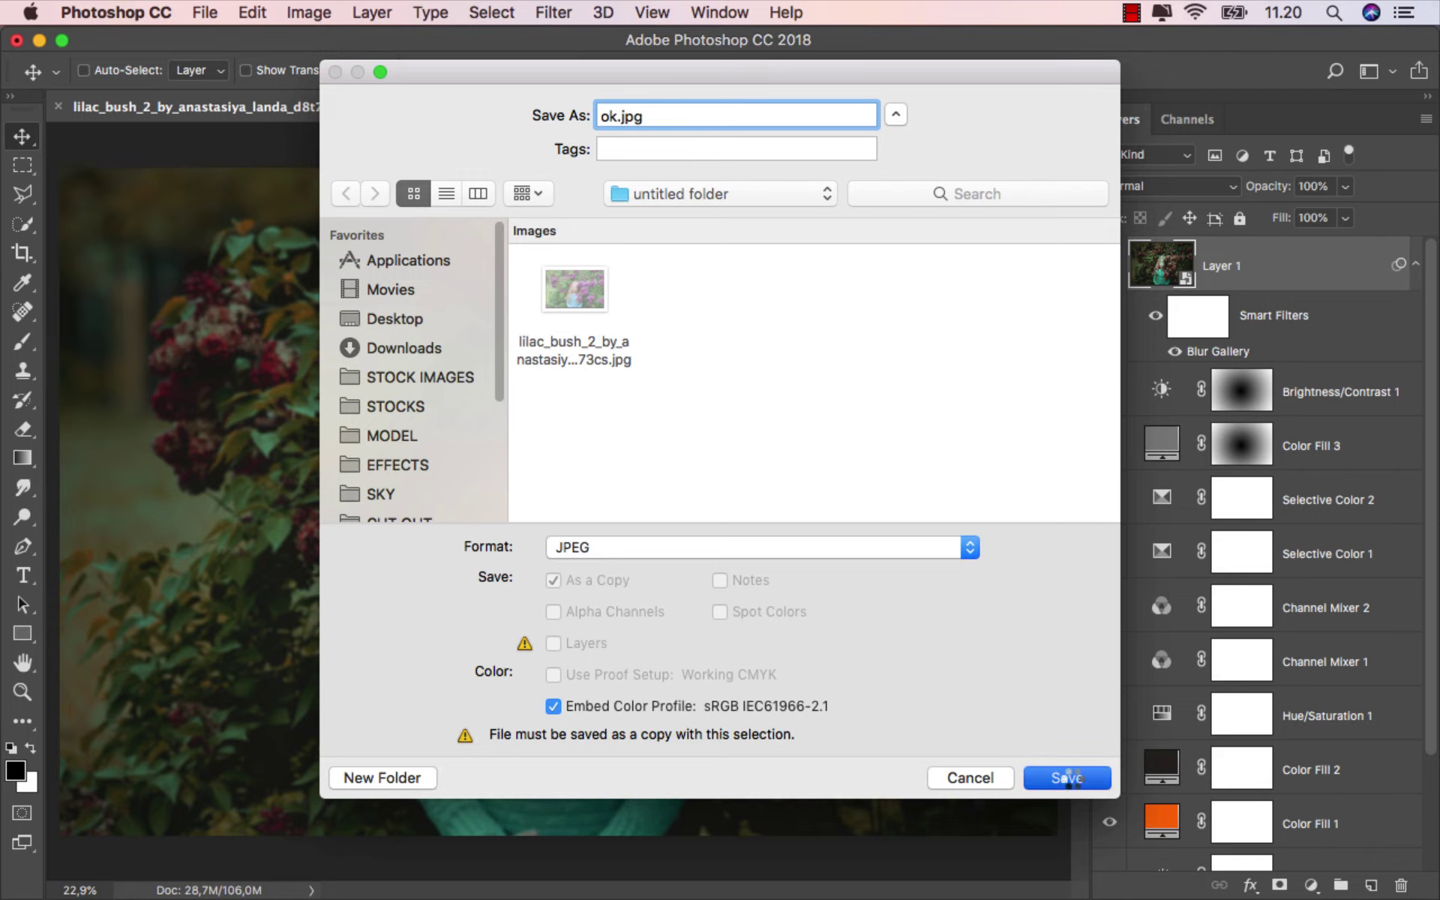
pyautogui.click(742, 311)
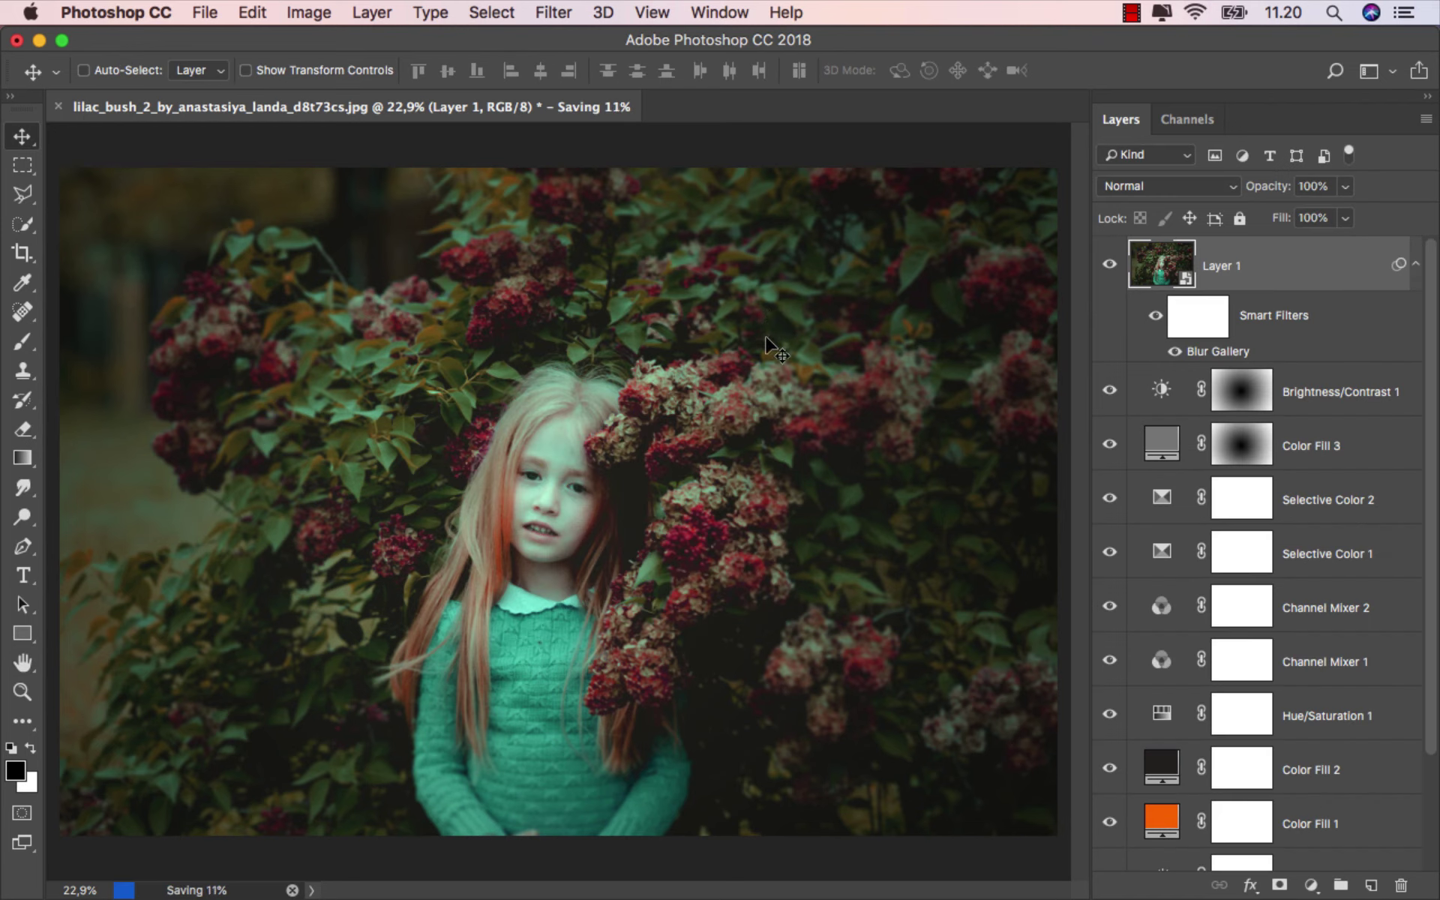
# Step: Quick Look the original lilac bush photo in Finder, flipping back and forth with ok.jpg
pyautogui.click(553, 861)
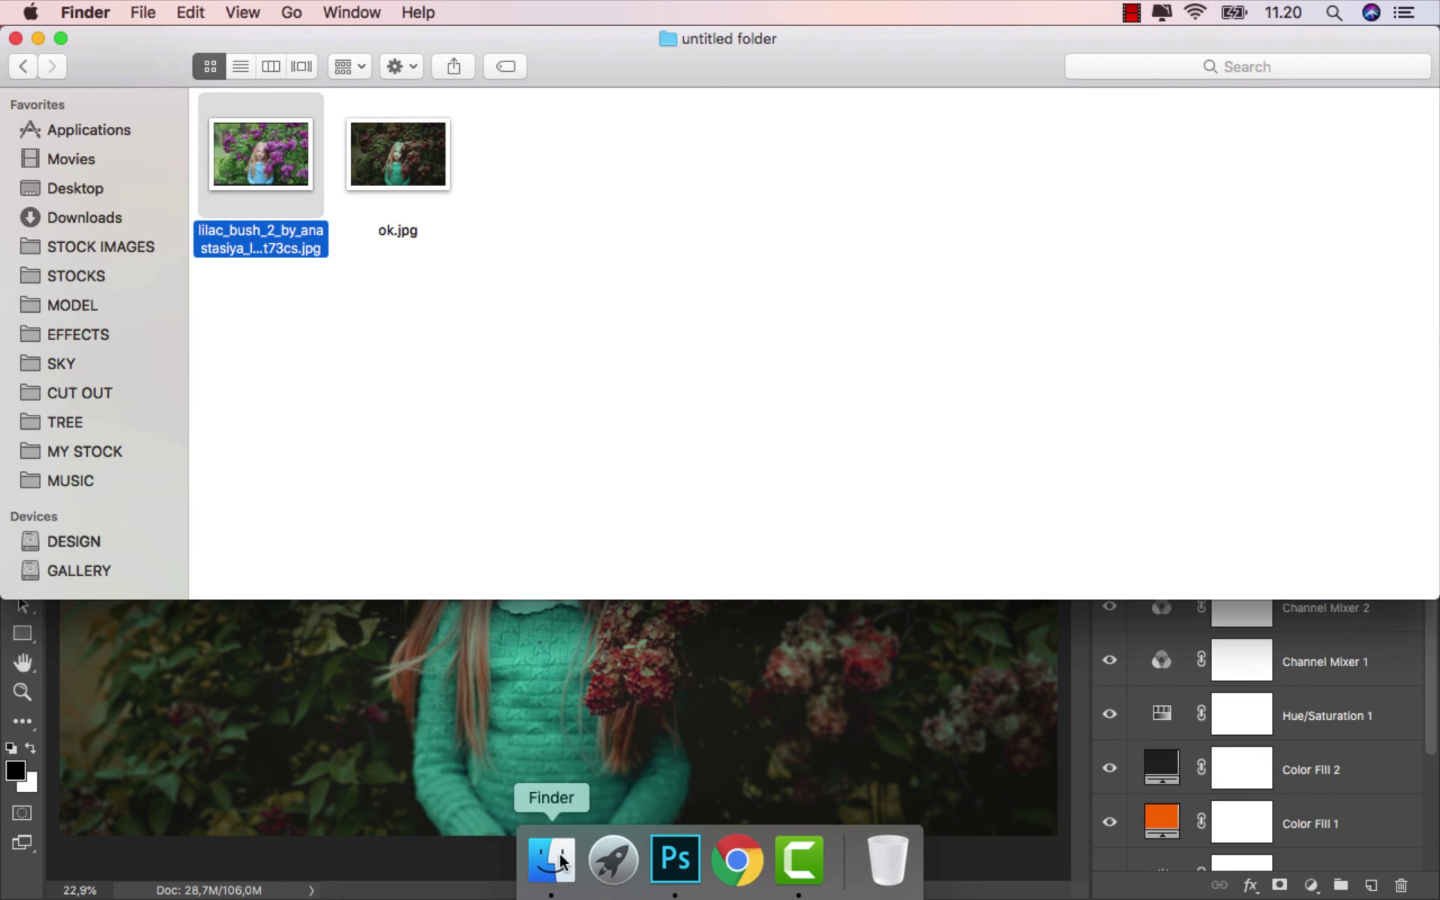
pyautogui.click(257, 157)
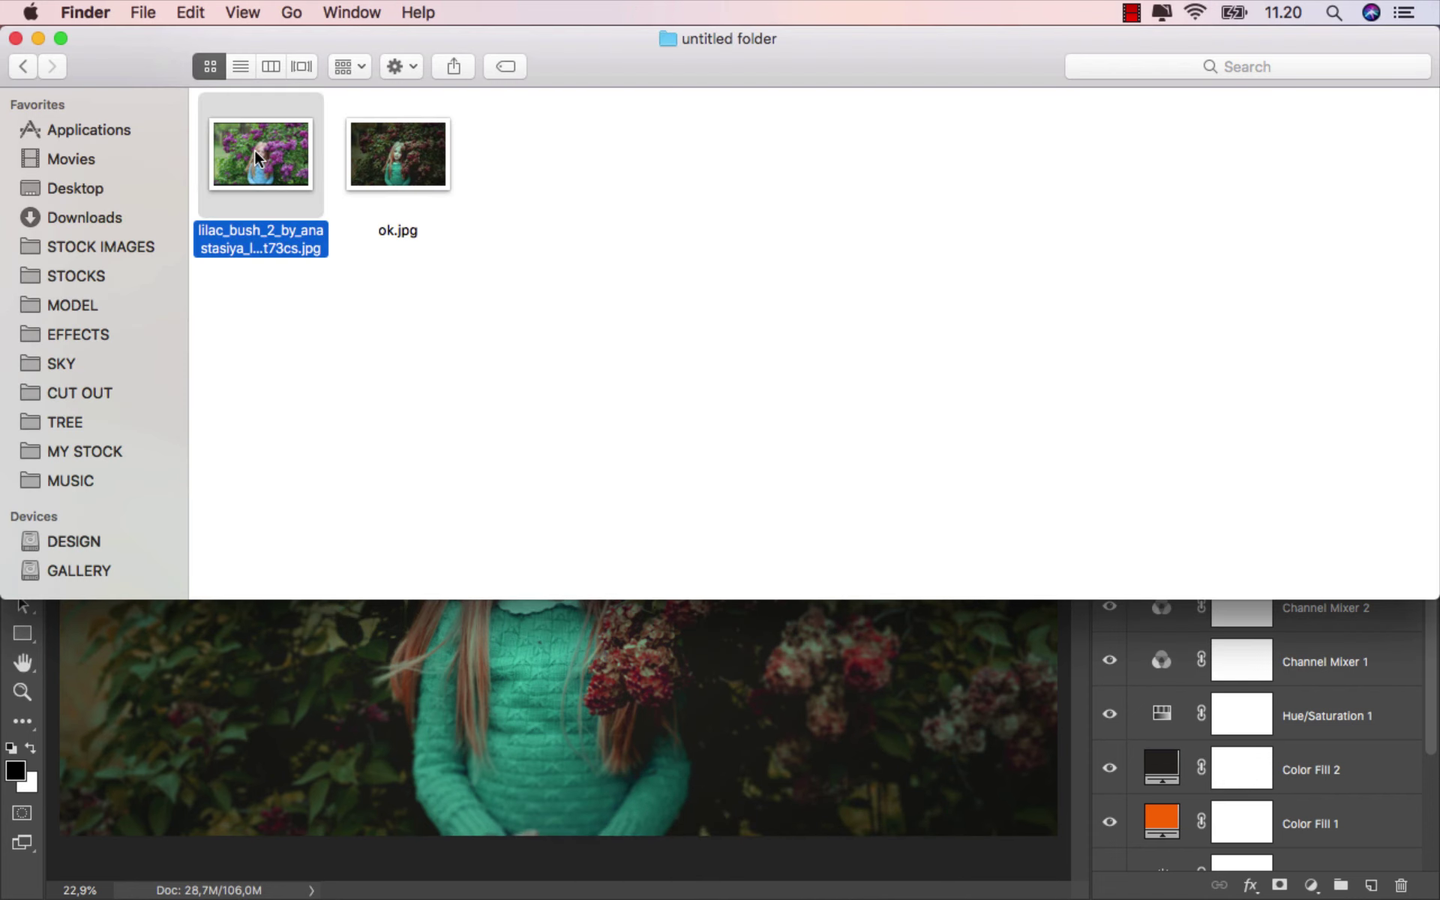
pyautogui.press('space')
pyautogui.press('Right')
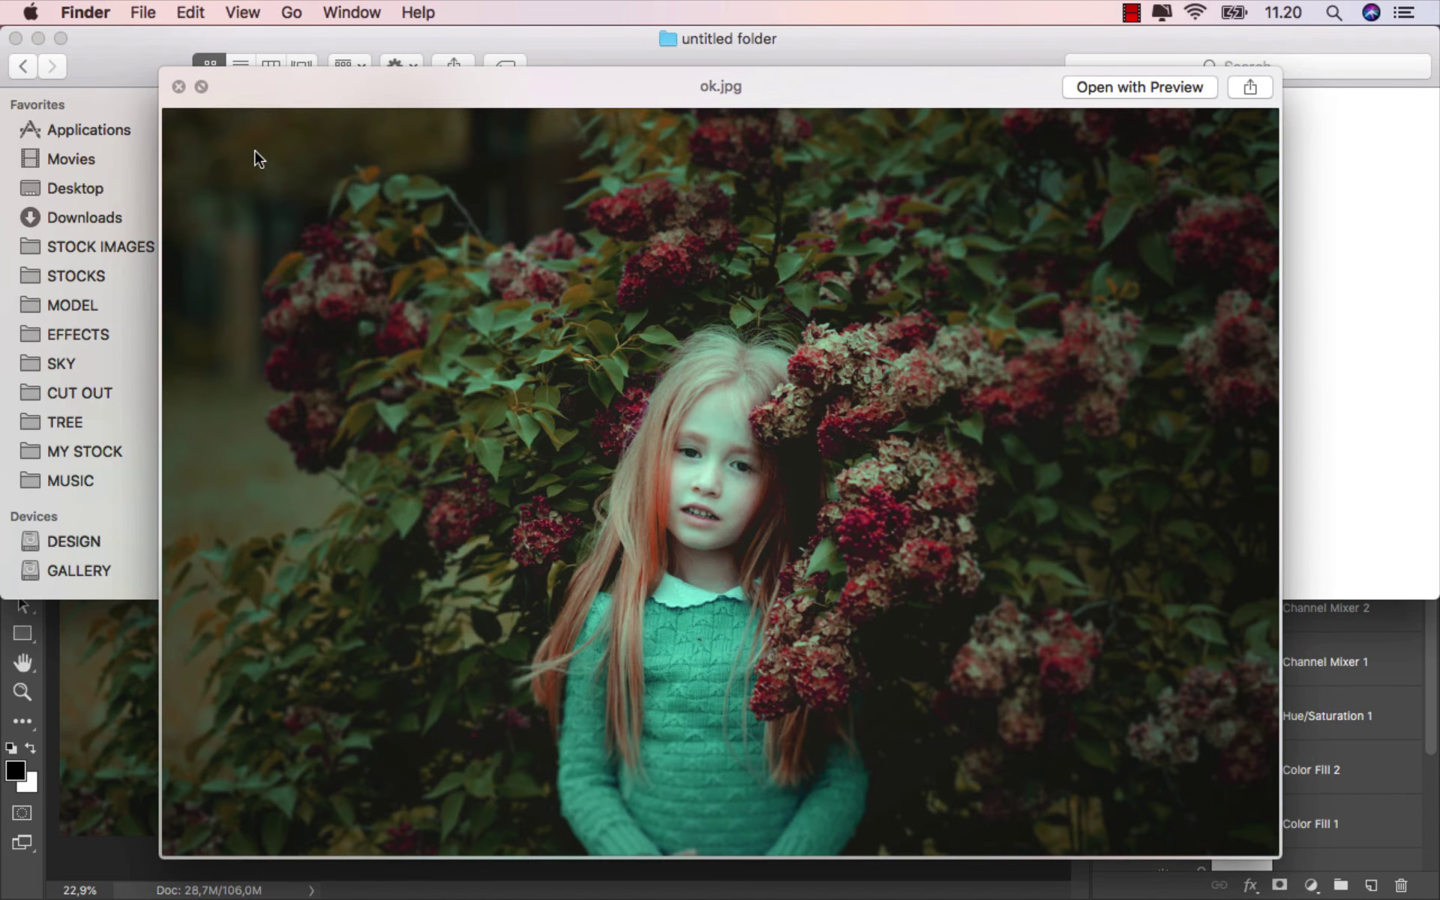
pyautogui.press('Left')
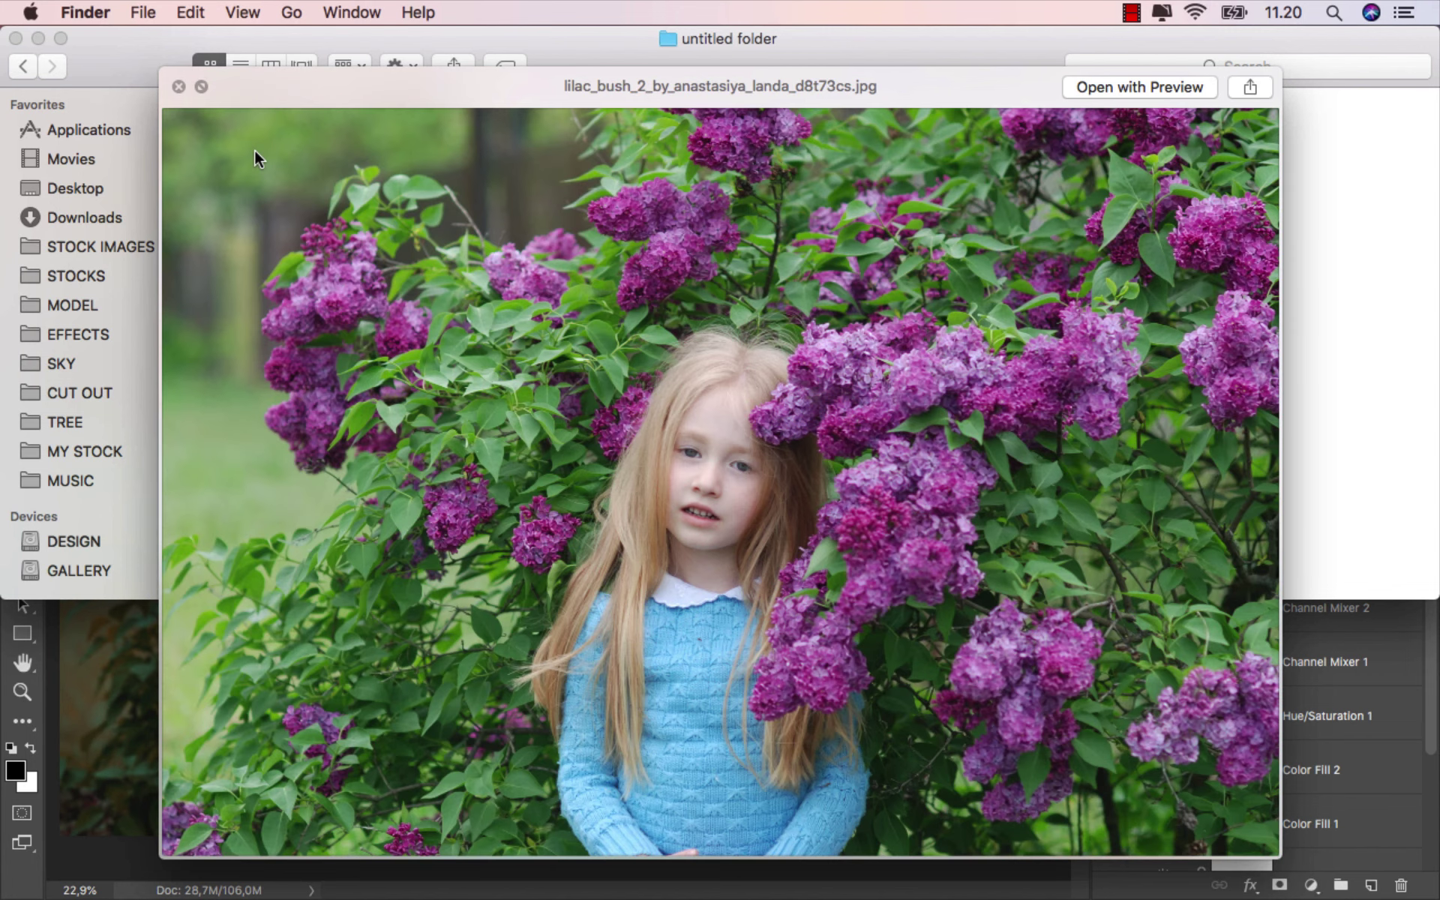
pyautogui.press('Right')
pyautogui.press('Left')
pyautogui.press('Right')
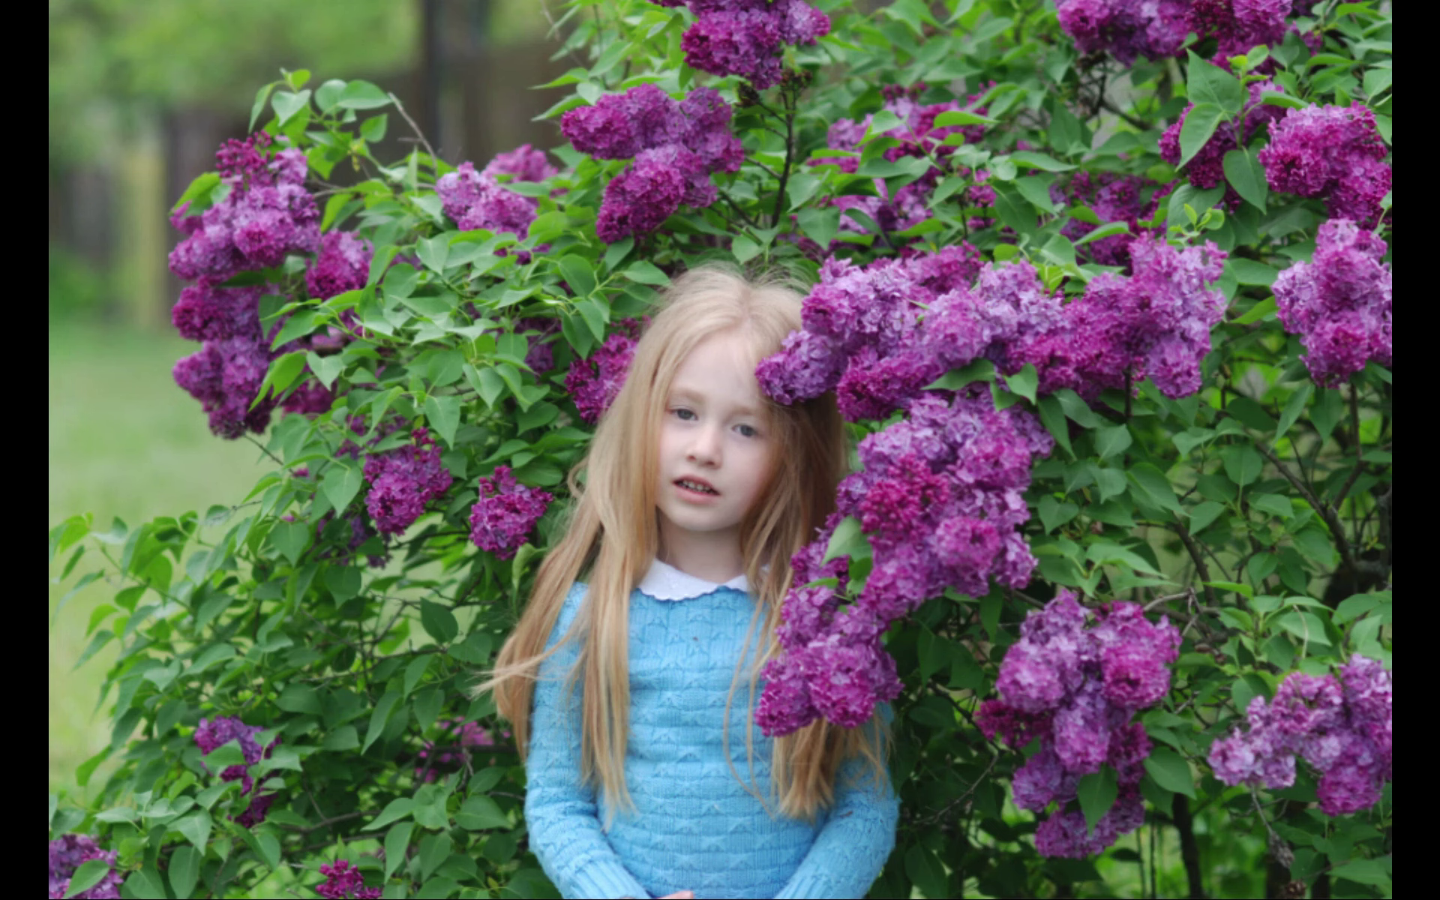
pyautogui.press('Right')
pyautogui.press('Right')
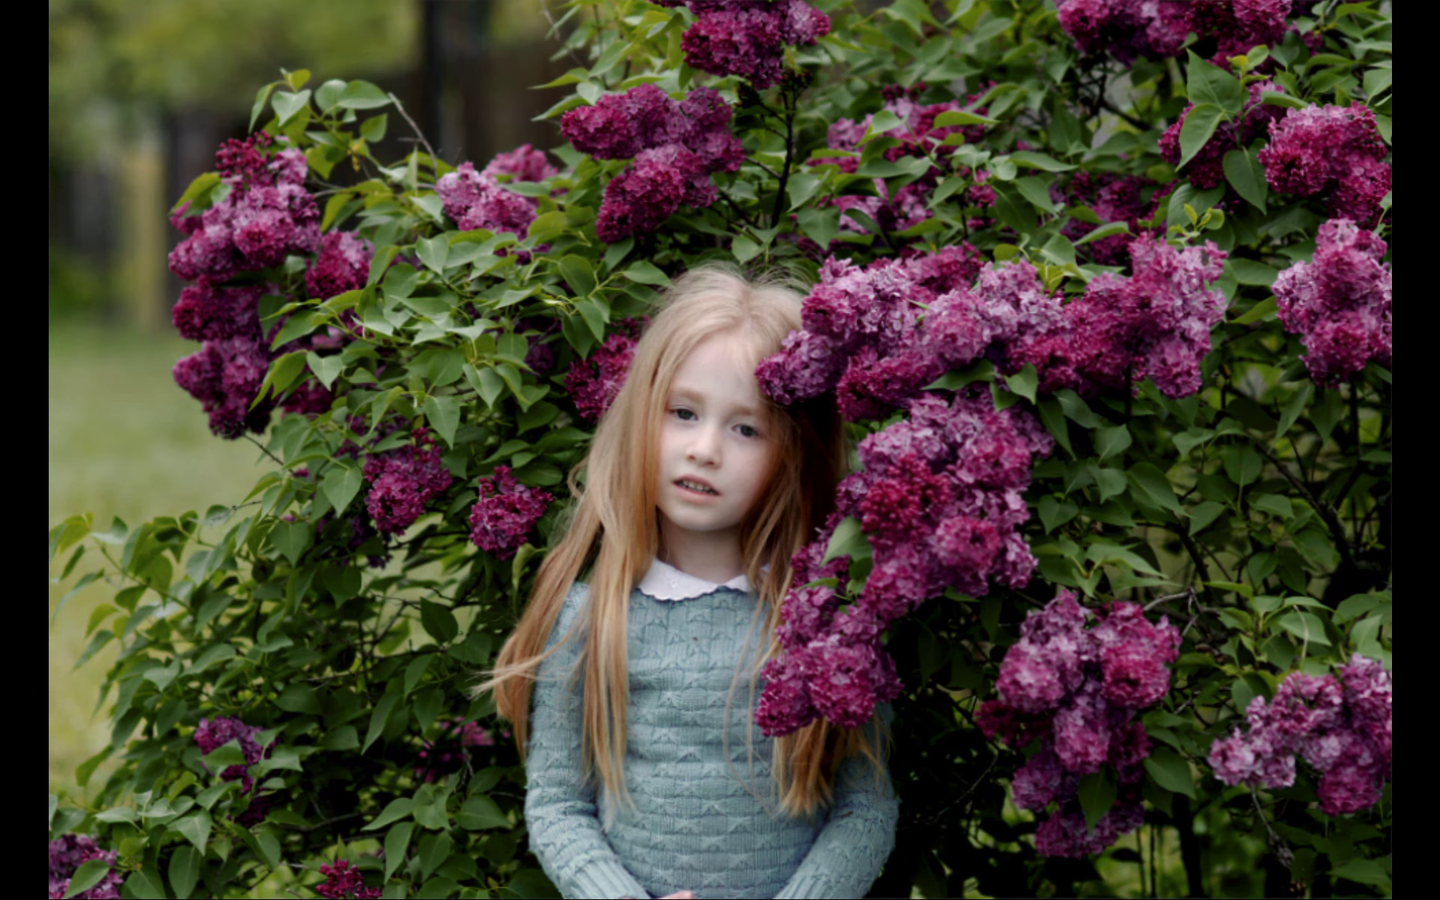
pyautogui.press('Right')
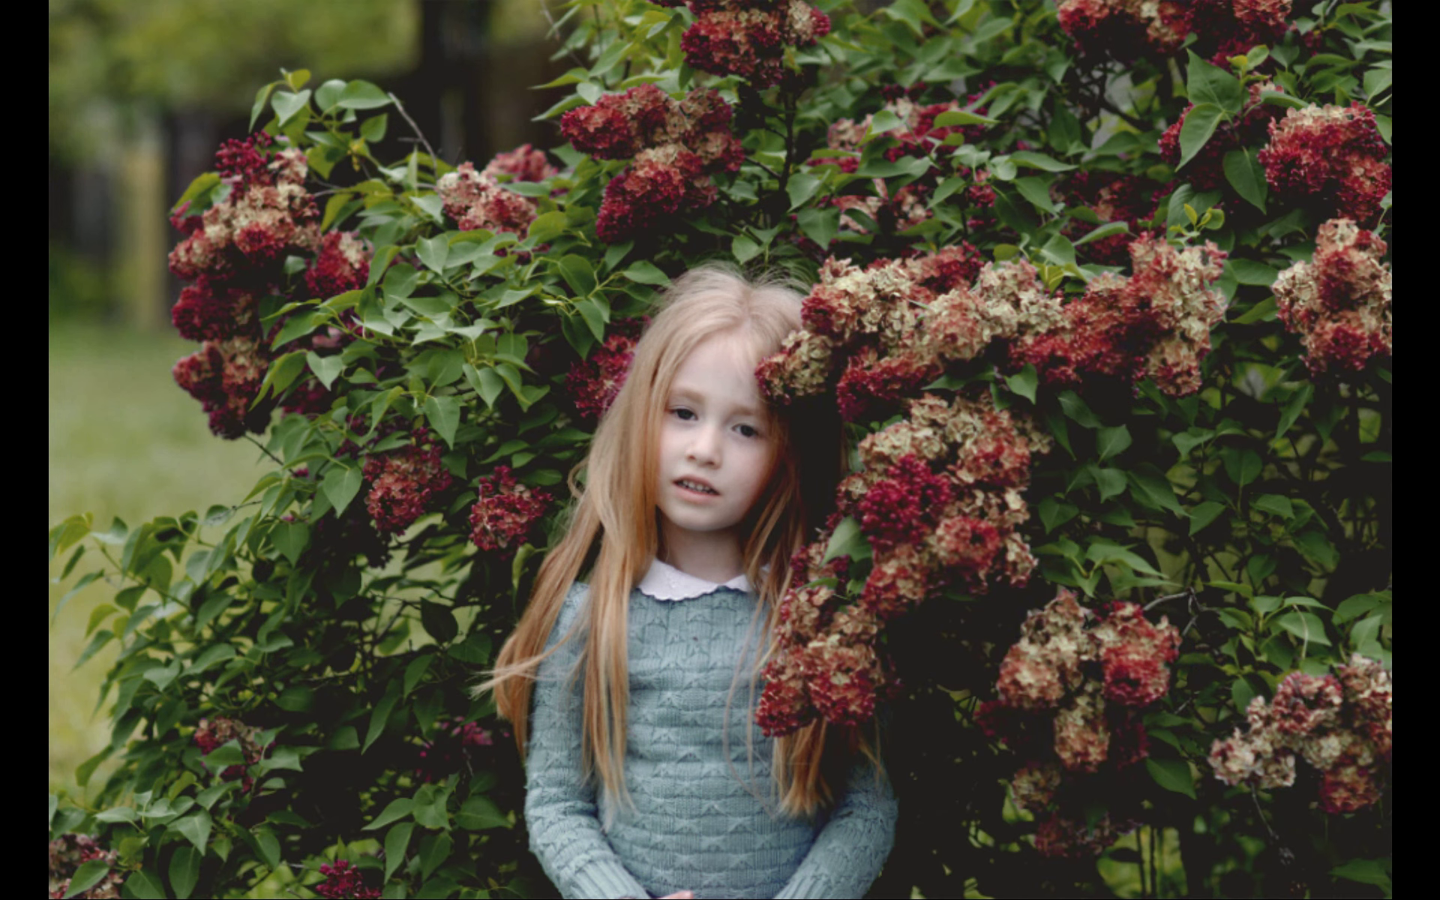
pyautogui.press('Right')
pyautogui.press('Right')
pyautogui.press('Right')
pyautogui.press('Right')
pyautogui.press('Right')
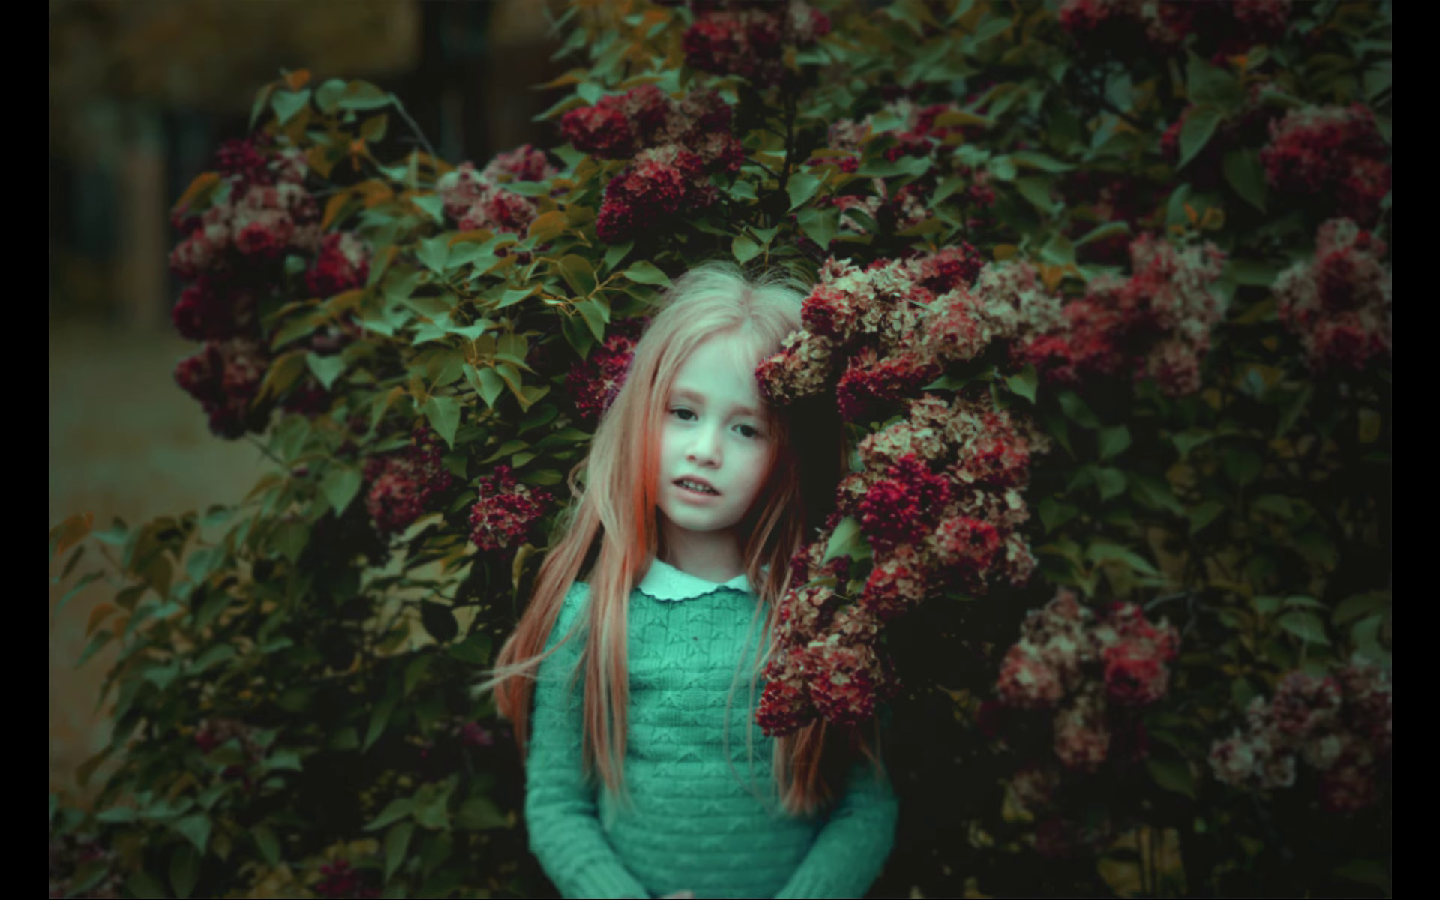